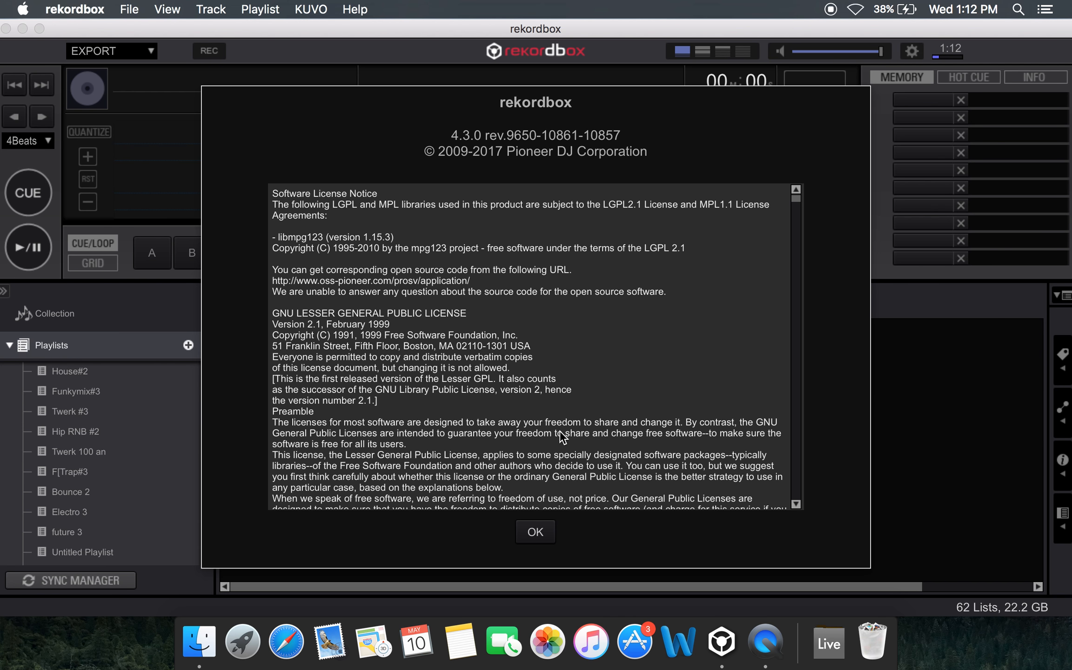
# Read through the software license notice in the version information dialog and close it
pyautogui.scroll(-10, 570, 362)
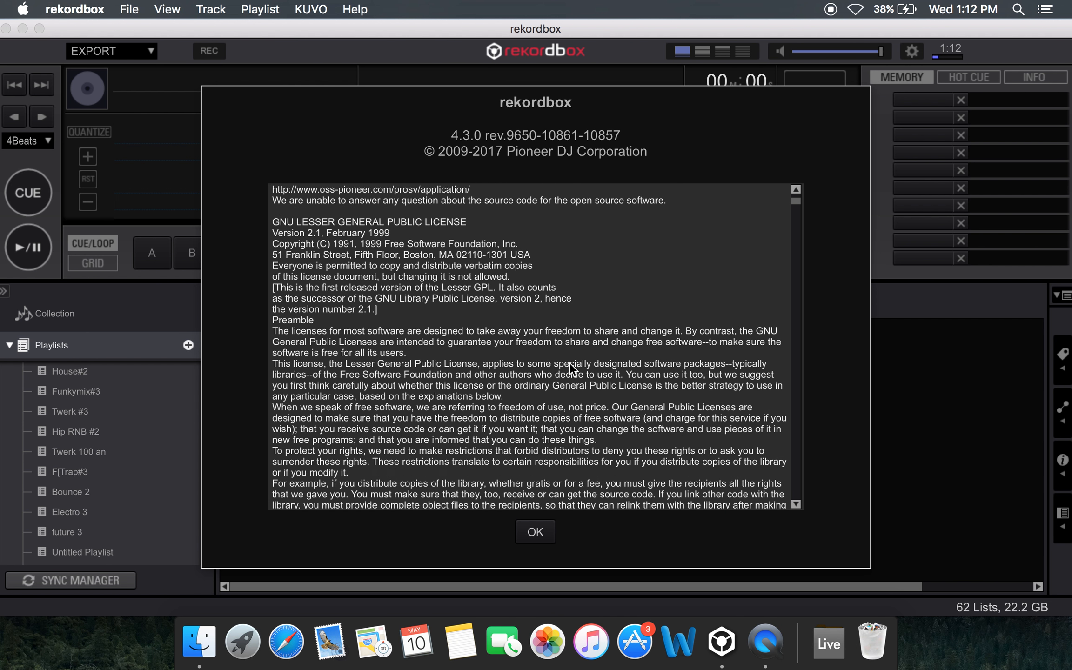
pyautogui.scroll(-10, 569, 362)
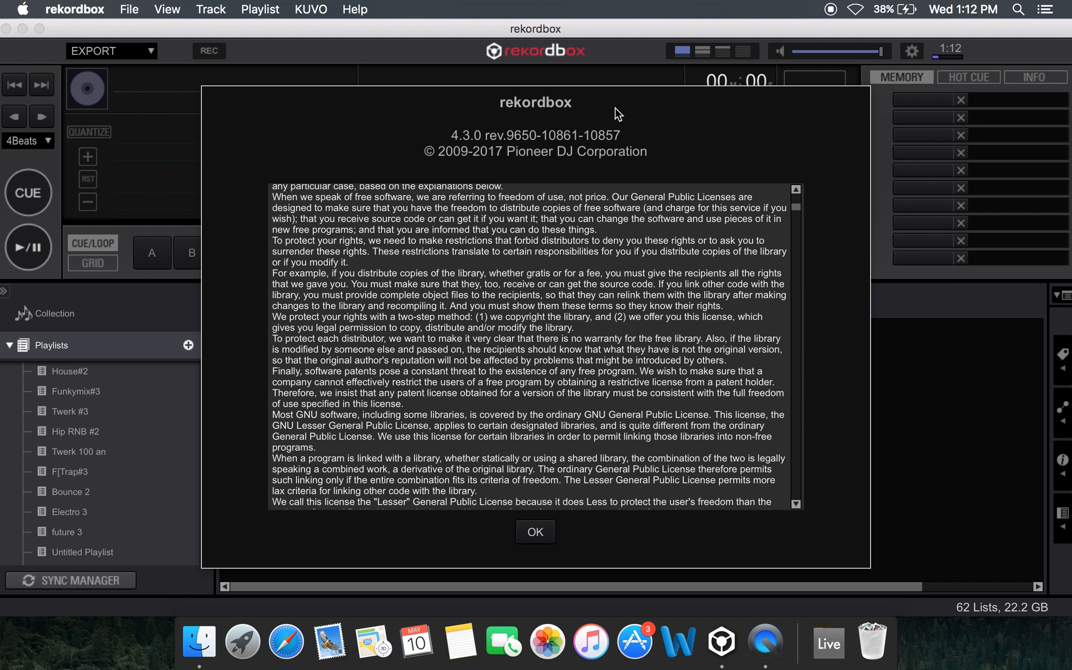
pyautogui.scroll(3, 536, 530)
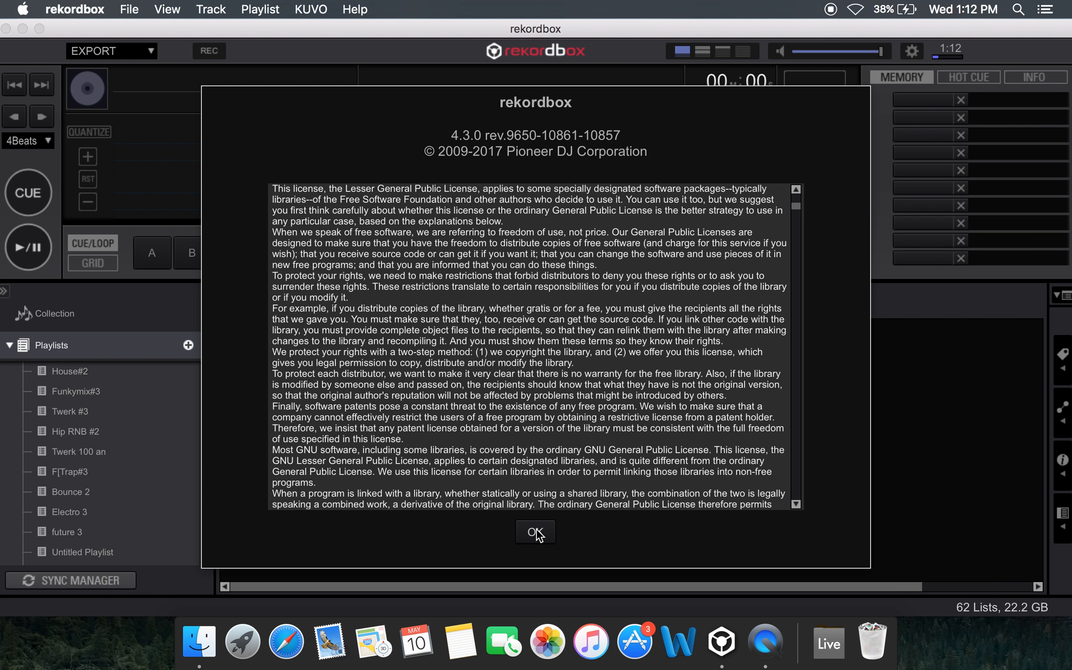
pyautogui.click(536, 533)
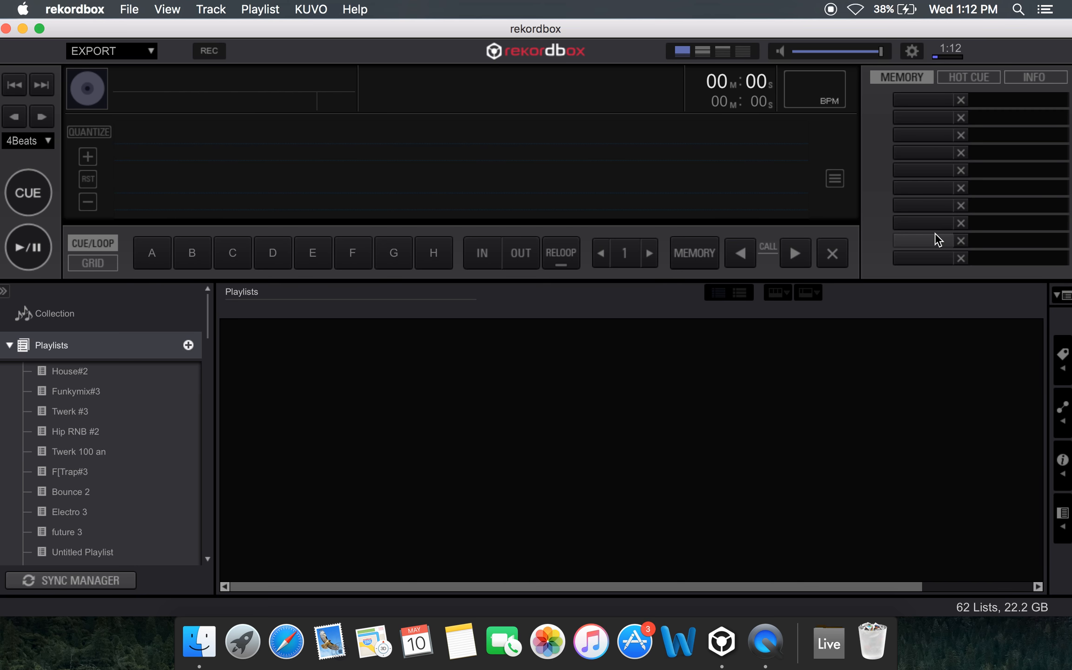
# View the deck's hot cue list and track info, and return to the memory cue list
pyautogui.click(963, 81)
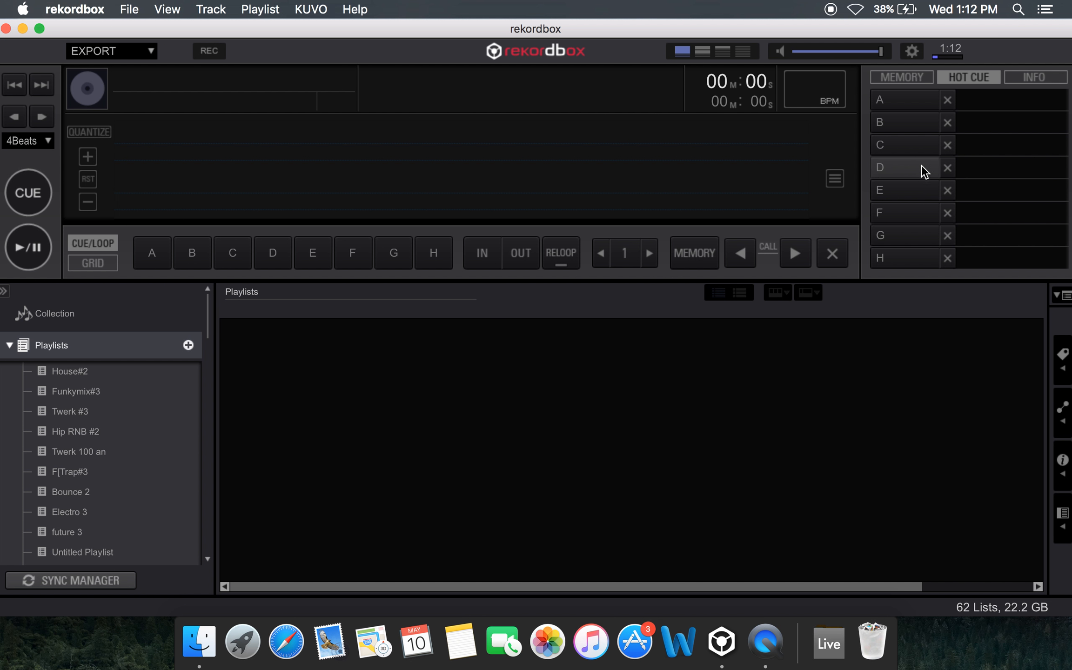
pyautogui.click(1053, 79)
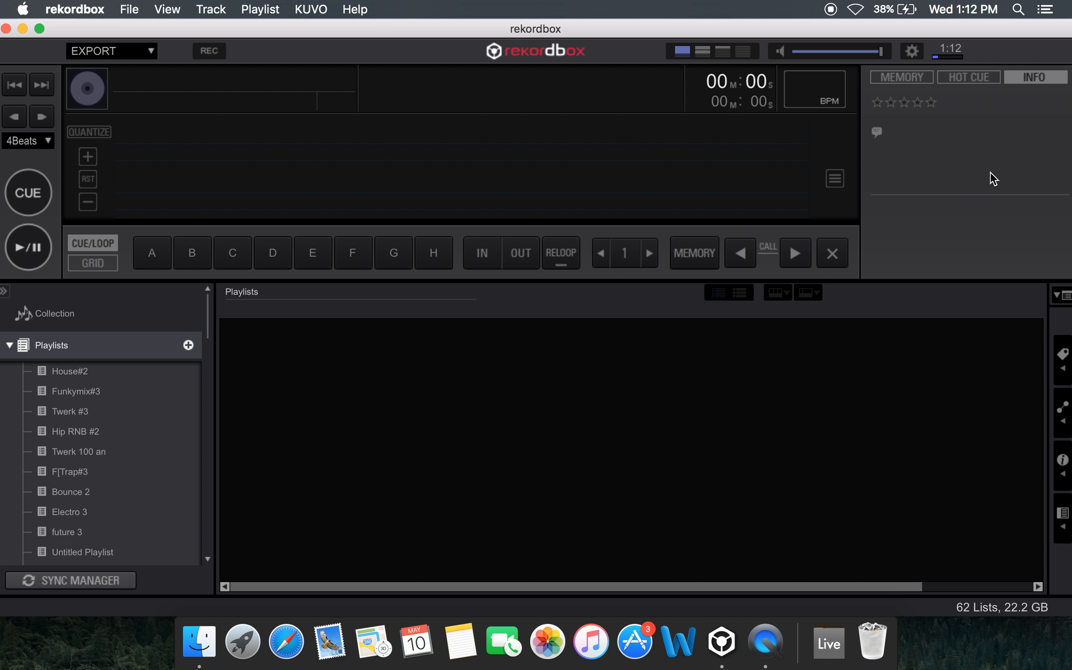
pyautogui.click(904, 77)
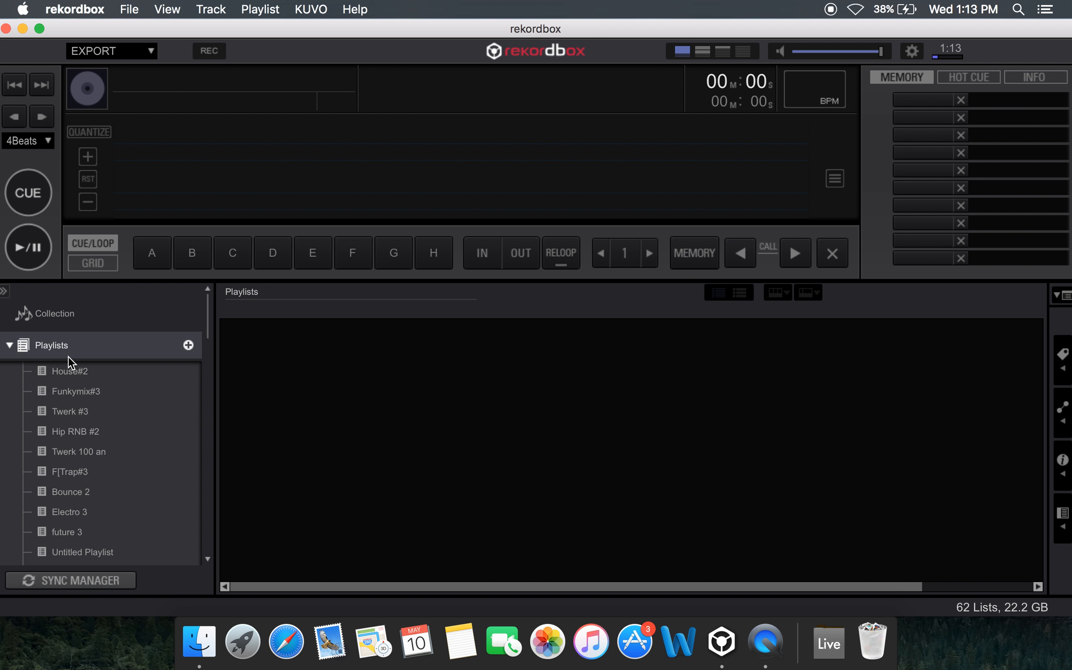
# Load "Finding Out More (EDX's Acapulco At Night Extended Remix)" from the collection onto the deck and open the House#2 playlist
pyautogui.click(118, 473)
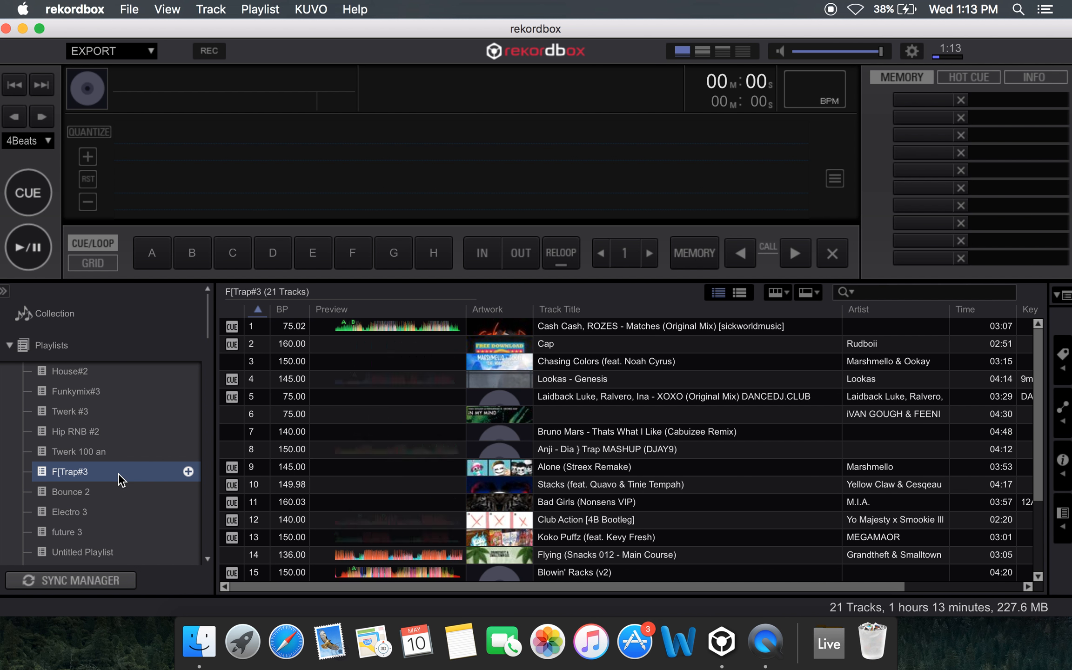
pyautogui.click(156, 311)
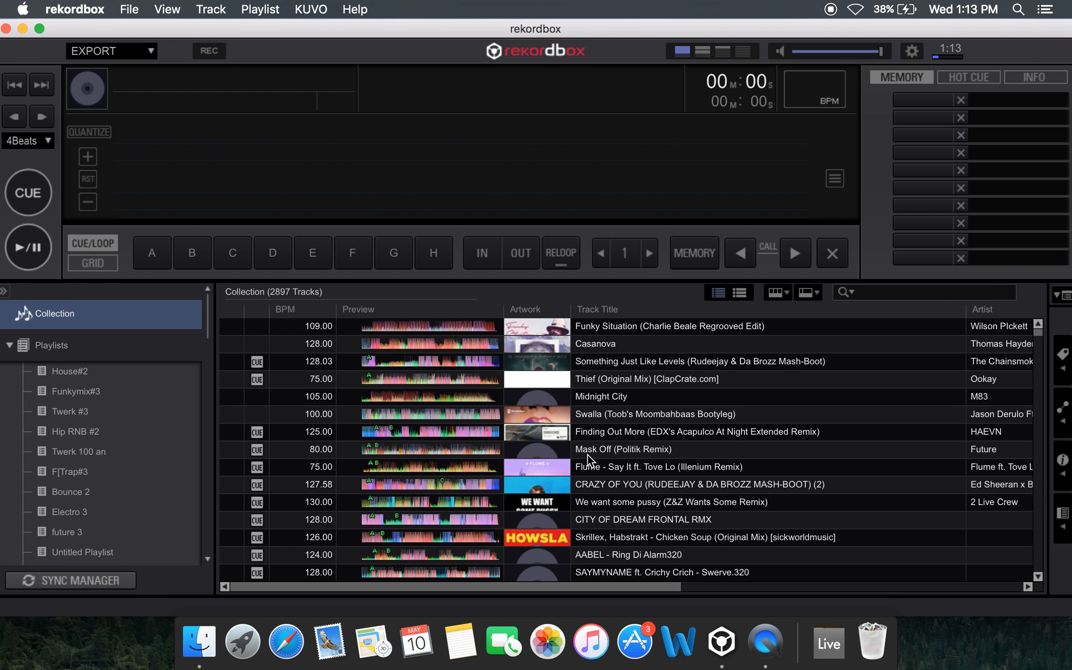
pyautogui.moveTo(642, 438); pyautogui.dragTo(471, 132)
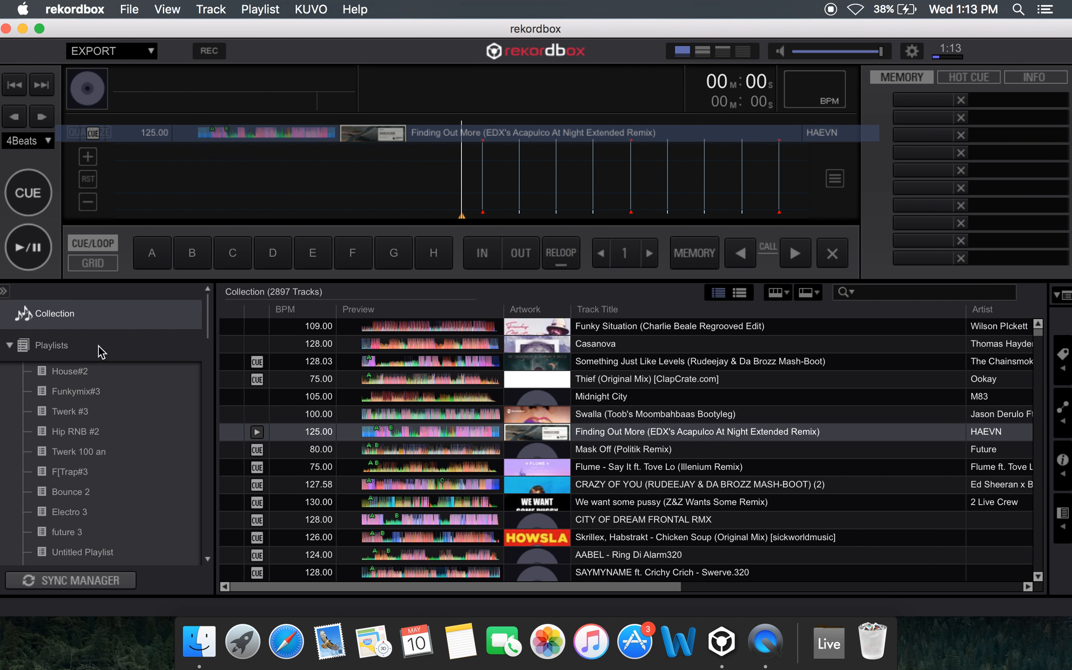
pyautogui.click(100, 370)
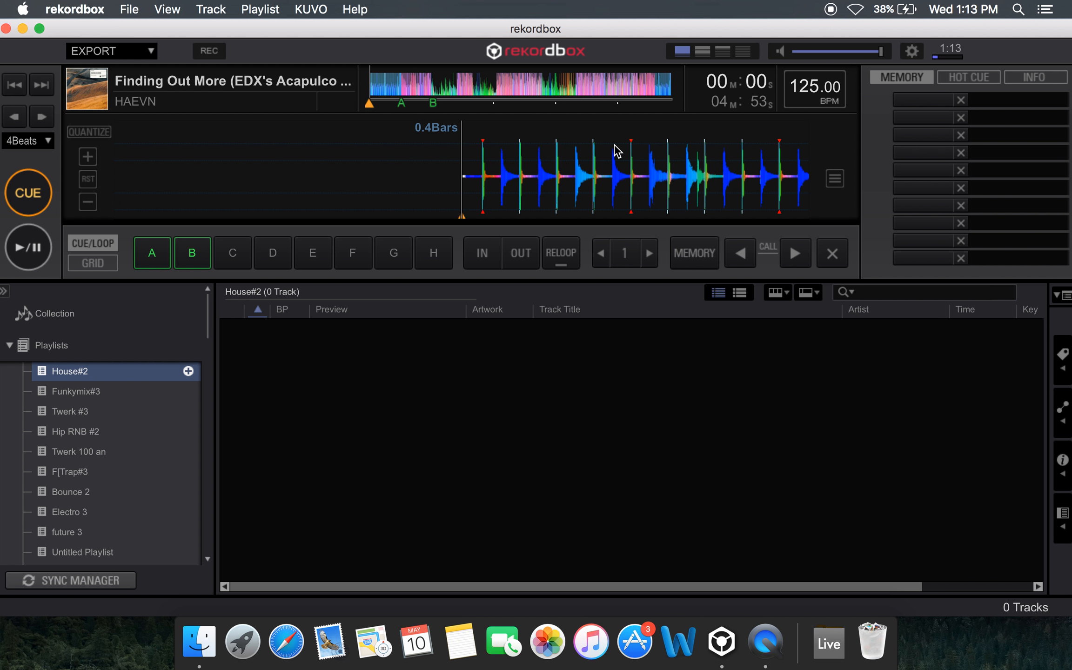
# Play the loaded track, jump to hot cues A and B, and return to the cue point at the start
pyautogui.click(32, 254)
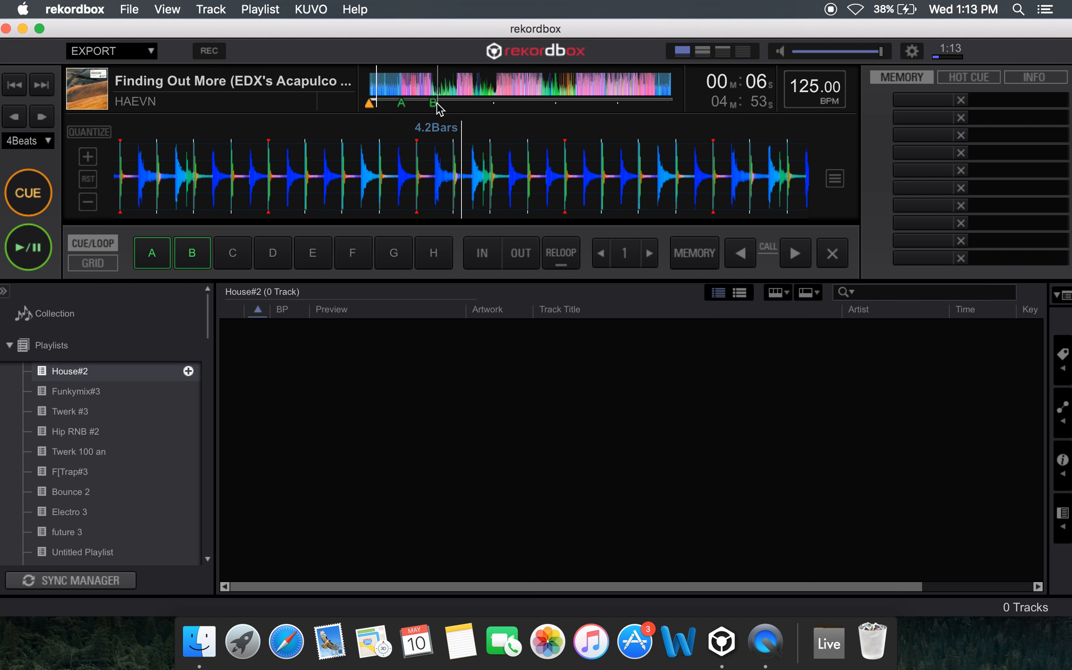
pyautogui.click(152, 253)
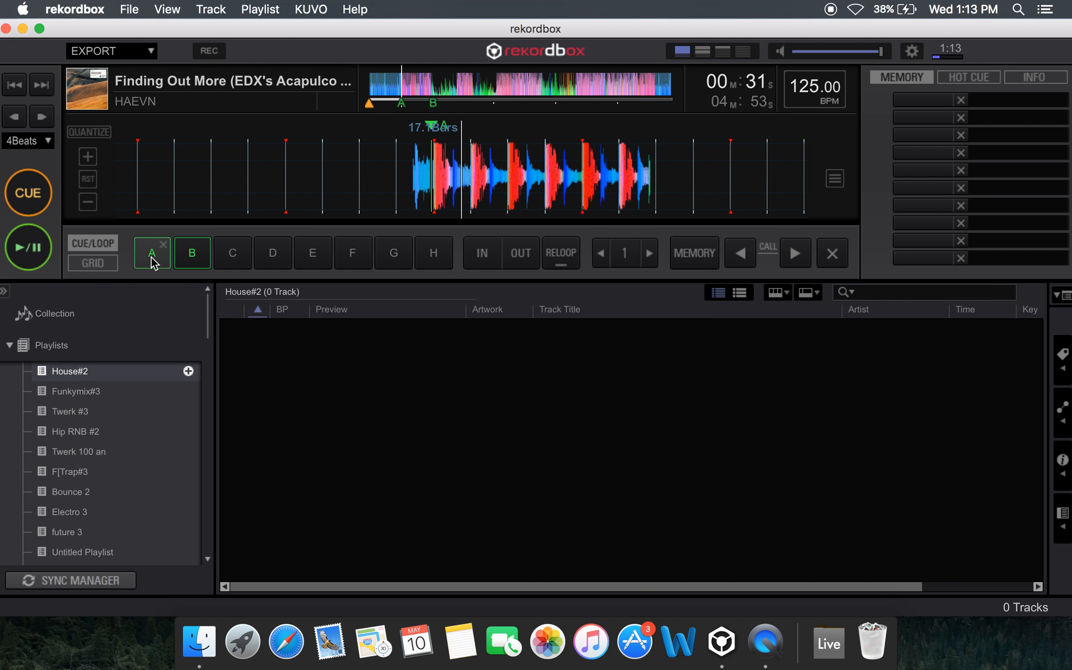
pyautogui.click(188, 257)
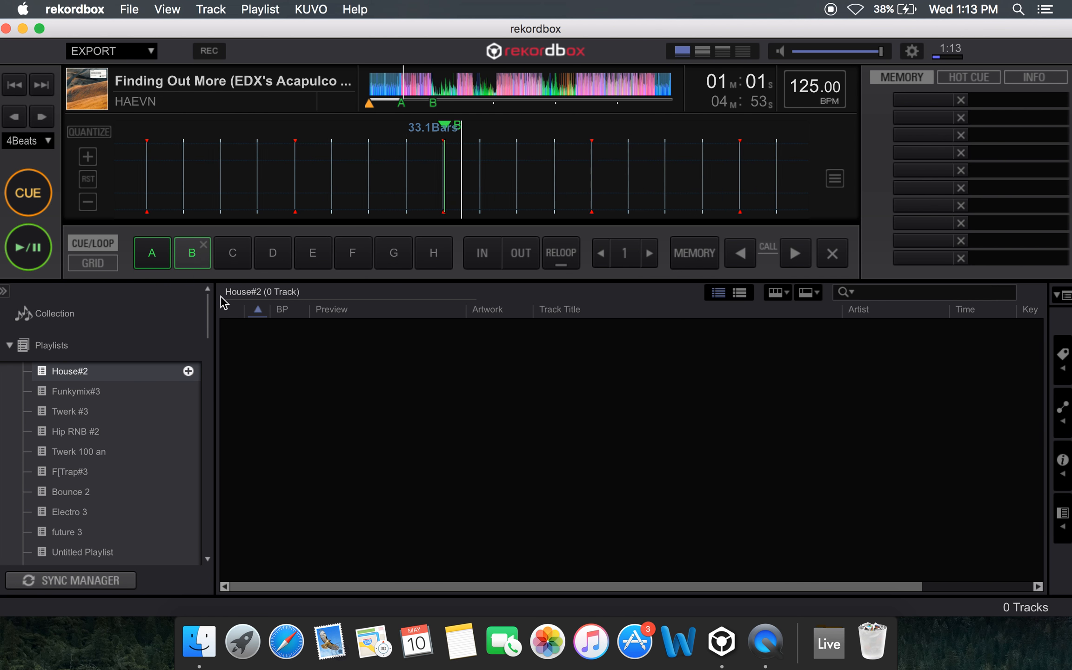
pyautogui.click(29, 195)
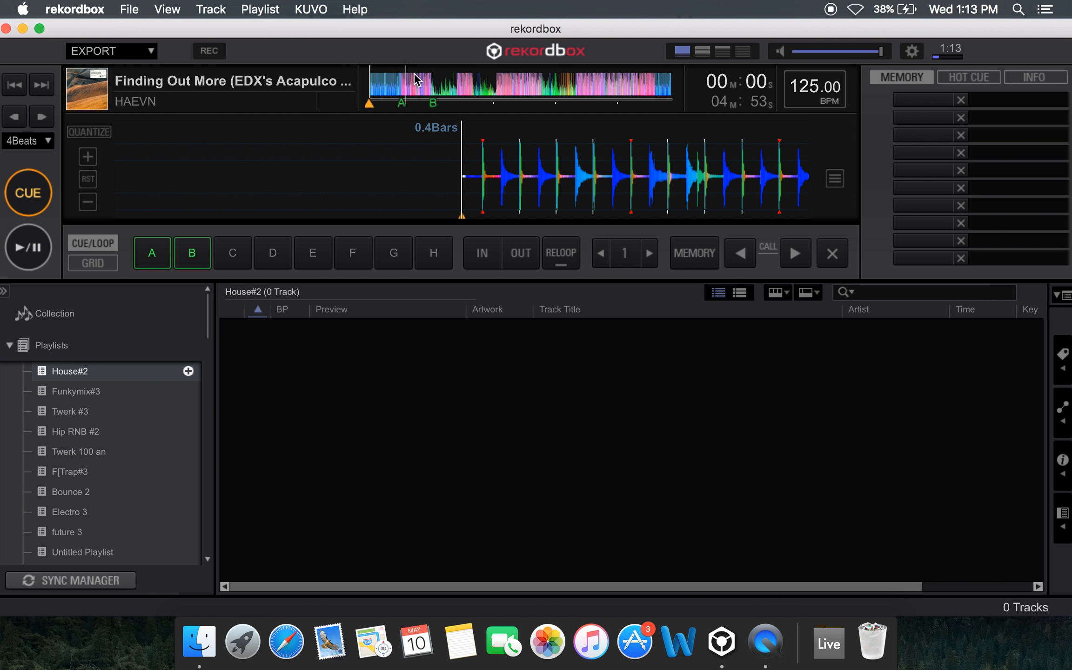
# Delete hot cue A, set it again at 17.1 bars where the red waveform section starts, and return to the cue point
pyautogui.click(382, 77)
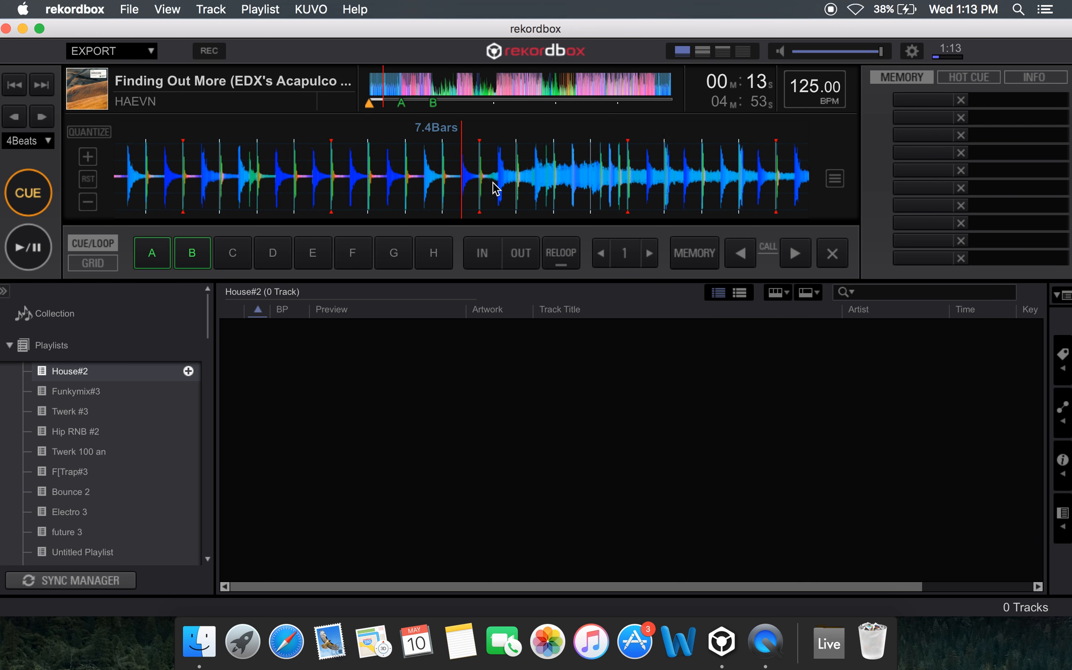
pyautogui.click(401, 77)
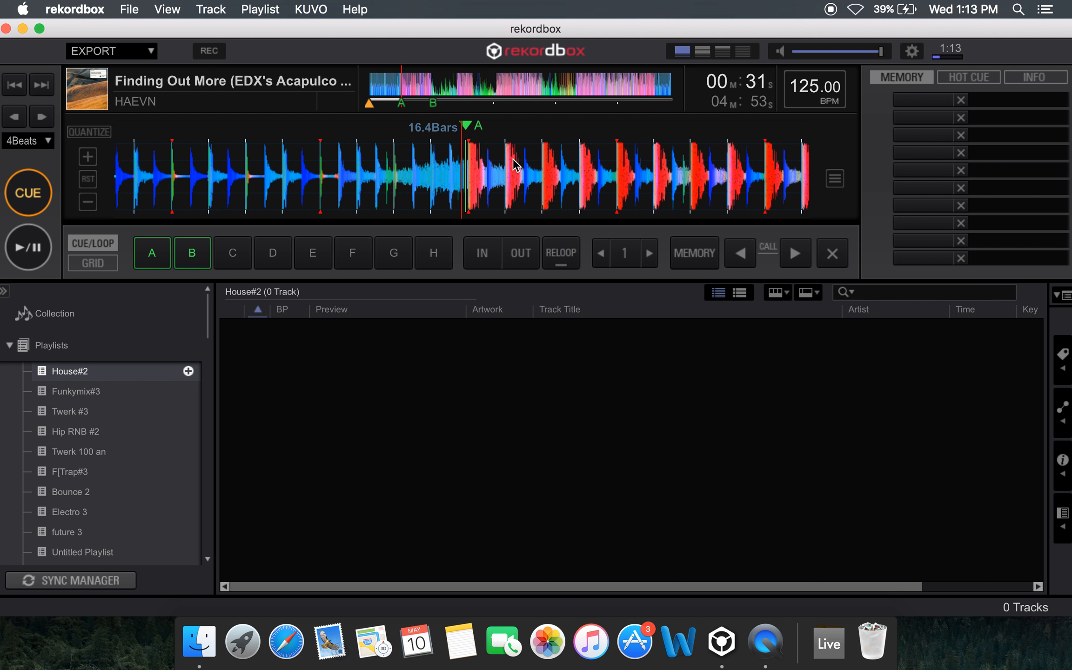
pyautogui.moveTo(511, 160); pyautogui.dragTo(504, 161)
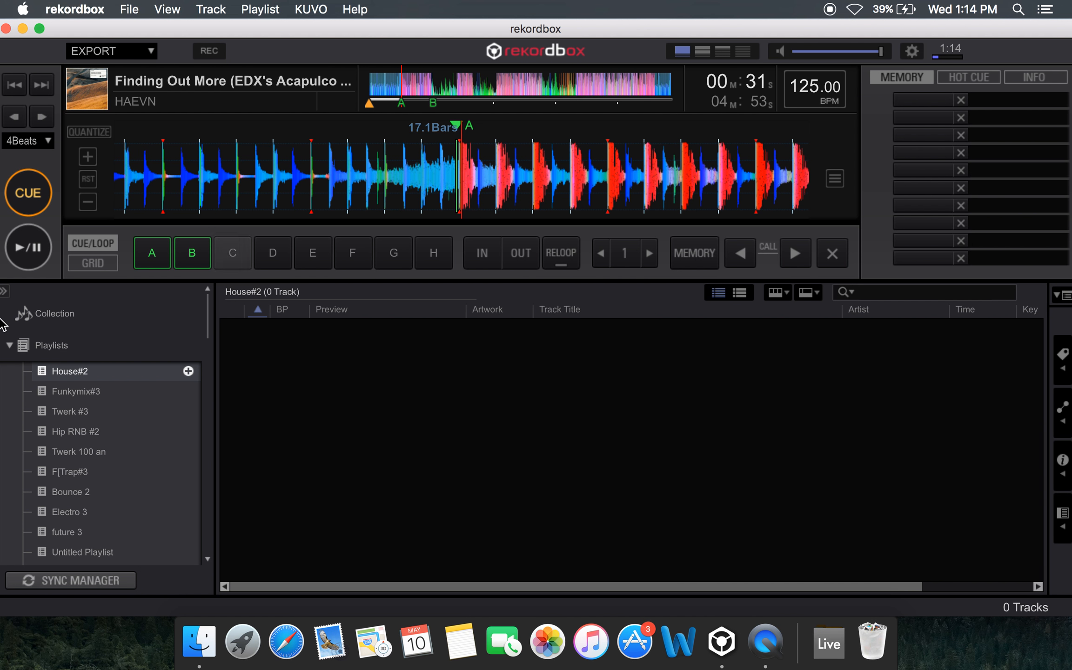
pyautogui.click(163, 244)
pyautogui.moveTo(510, 163); pyautogui.dragTo(498, 133)
pyautogui.moveTo(538, 193); pyautogui.dragTo(531, 195)
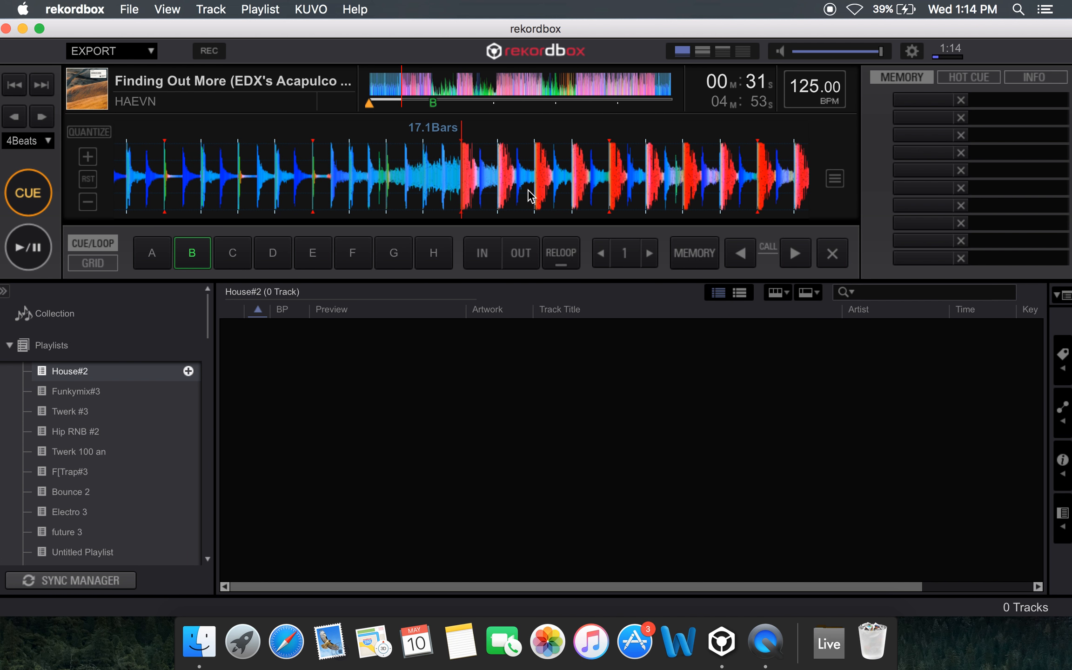
pyautogui.click(154, 254)
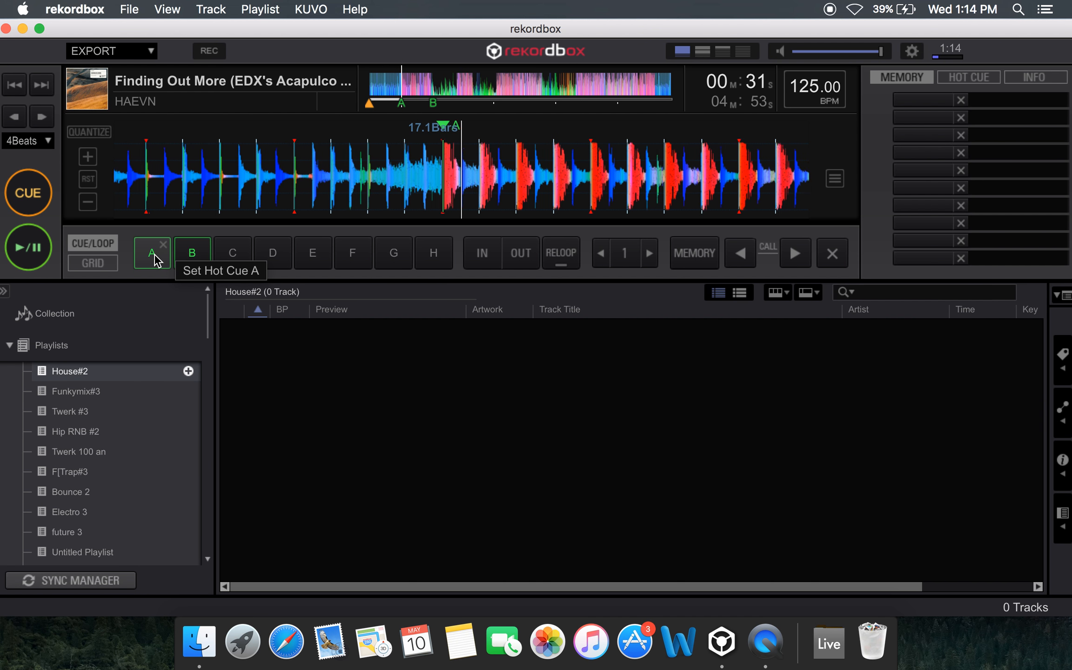
pyautogui.click(44, 197)
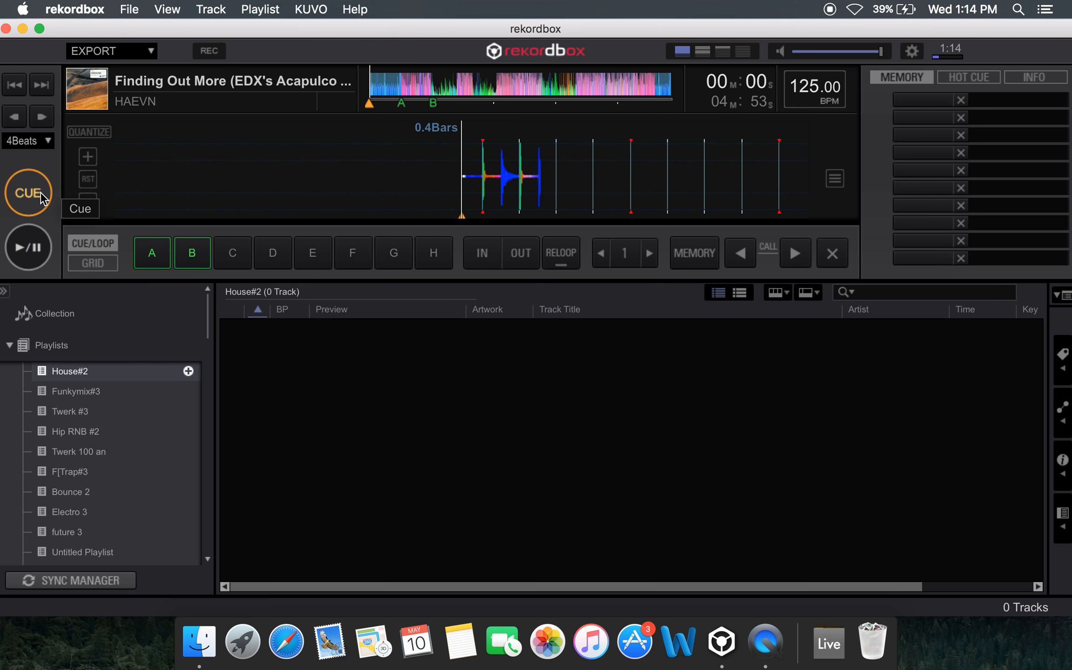
# Play from about 25 seconds, delete hot cue A, set it again live as the red waveform section starts, and pause
pyautogui.click(396, 84)
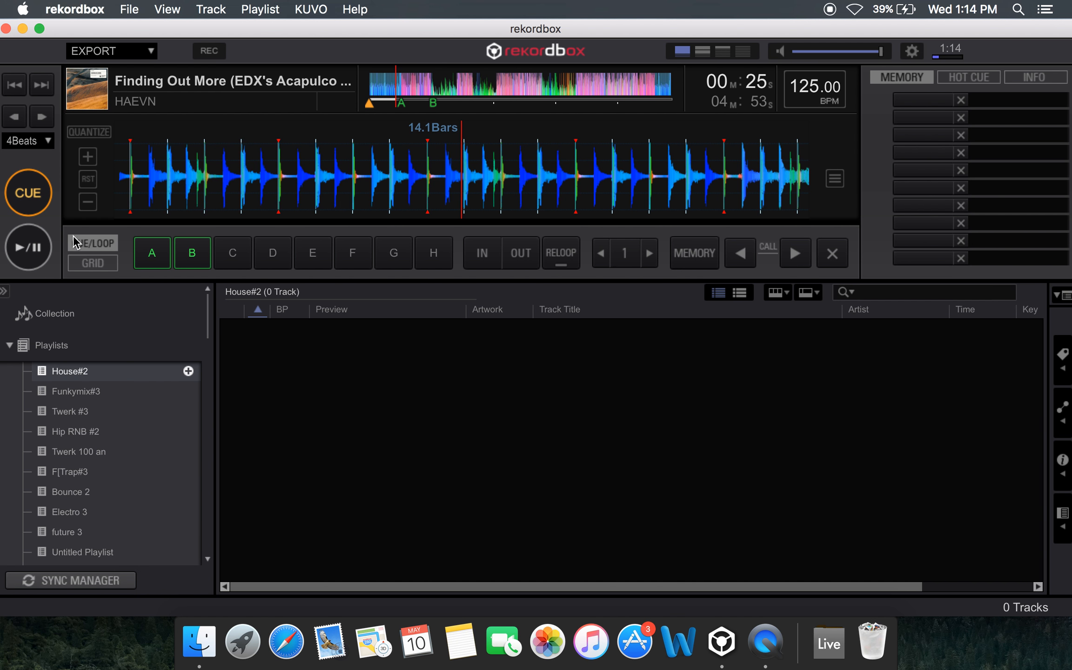
pyautogui.click(21, 248)
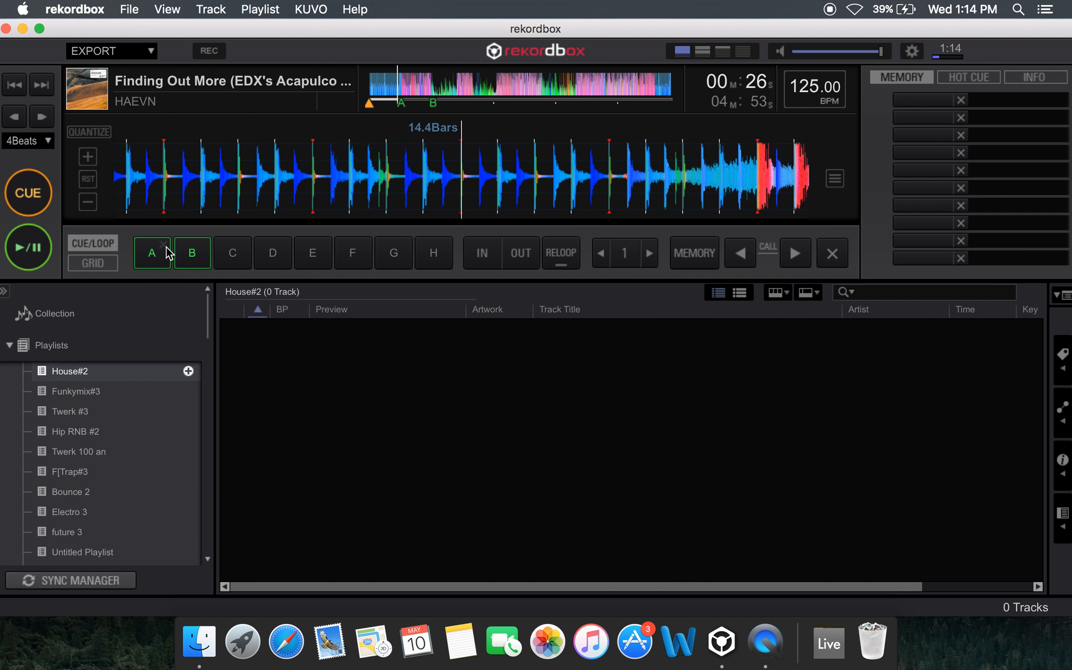
pyautogui.click(171, 249)
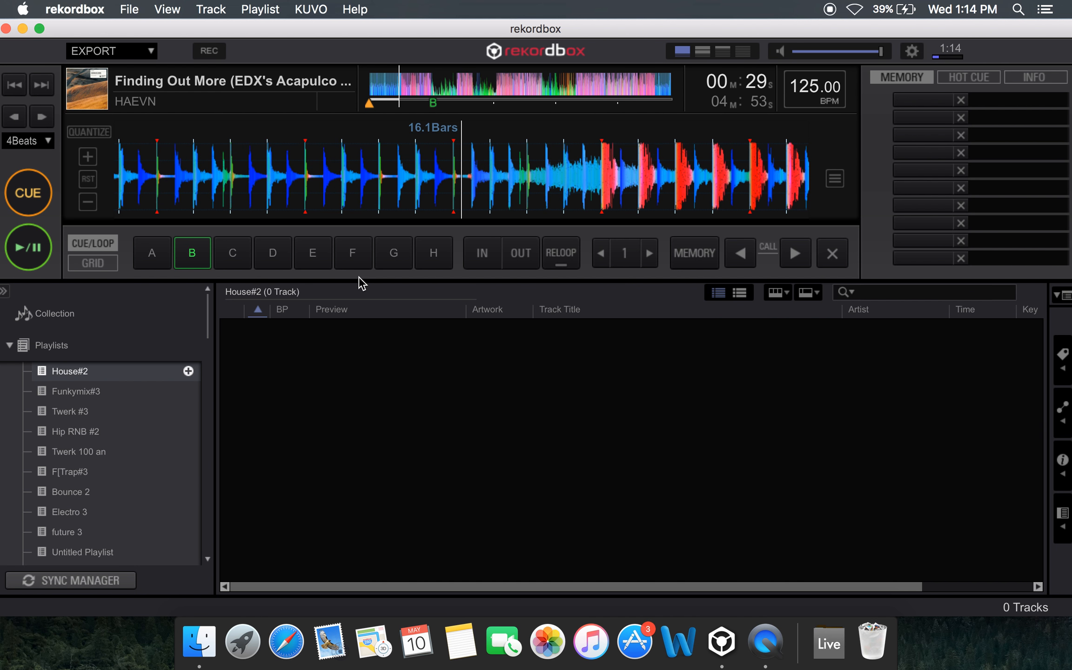
pyautogui.click(37, 251)
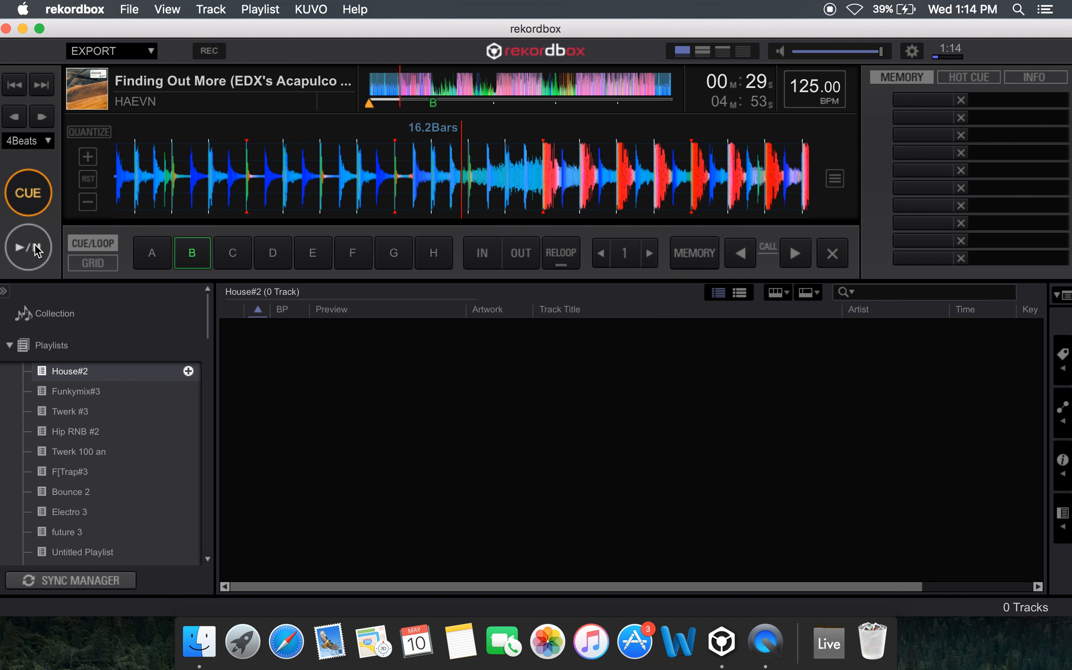
pyautogui.click(44, 243)
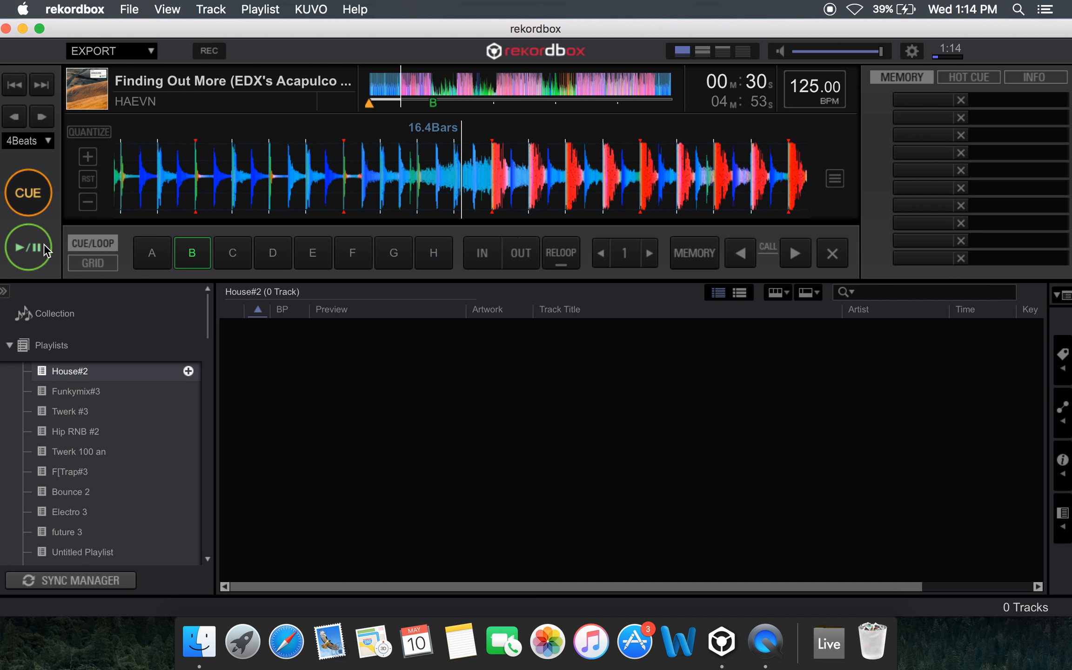
pyautogui.press('a')
pyautogui.click(44, 244)
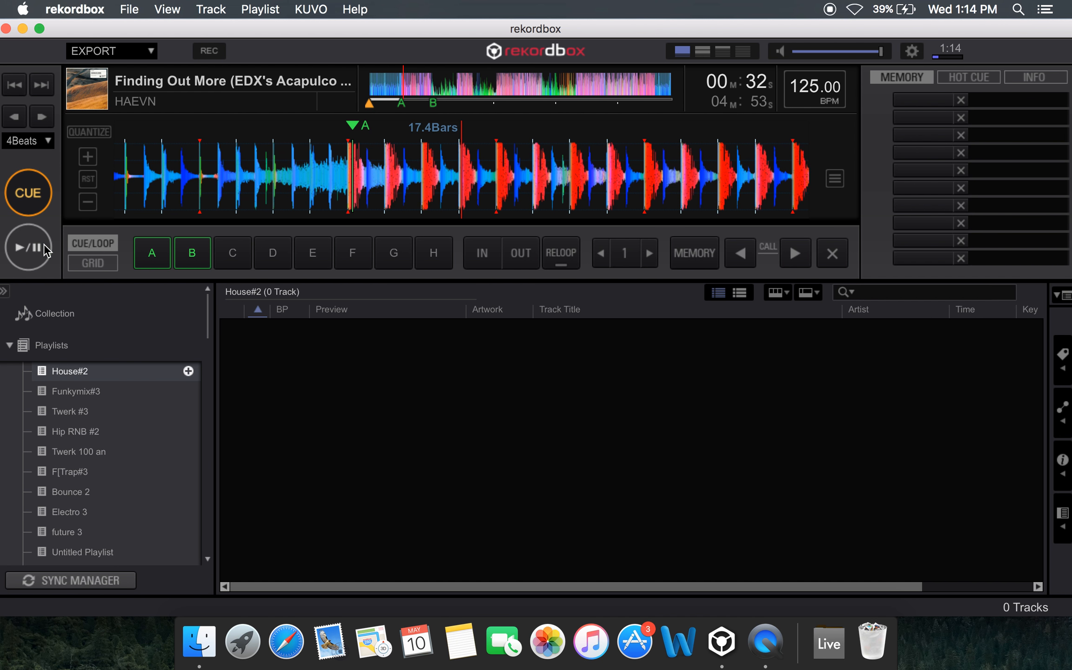
# Delete the live-set hot cue A and set it again exactly at the start of the red waveform section, at 16.4 bars
pyautogui.moveTo(390, 139); pyautogui.dragTo(541, 168)
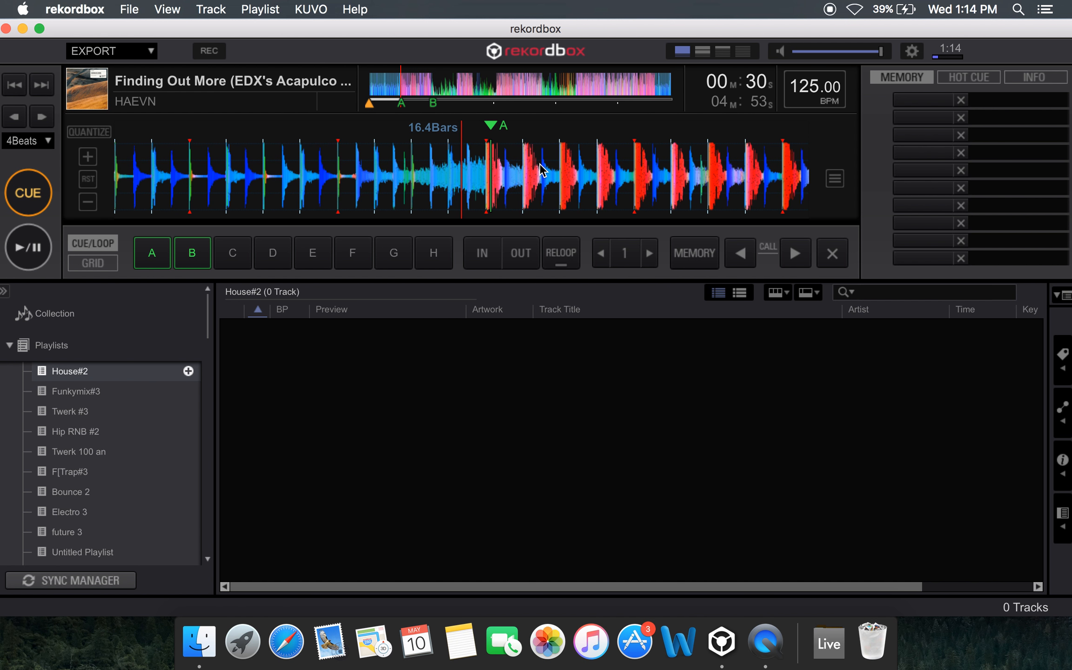
pyautogui.moveTo(519, 170); pyautogui.dragTo(493, 170)
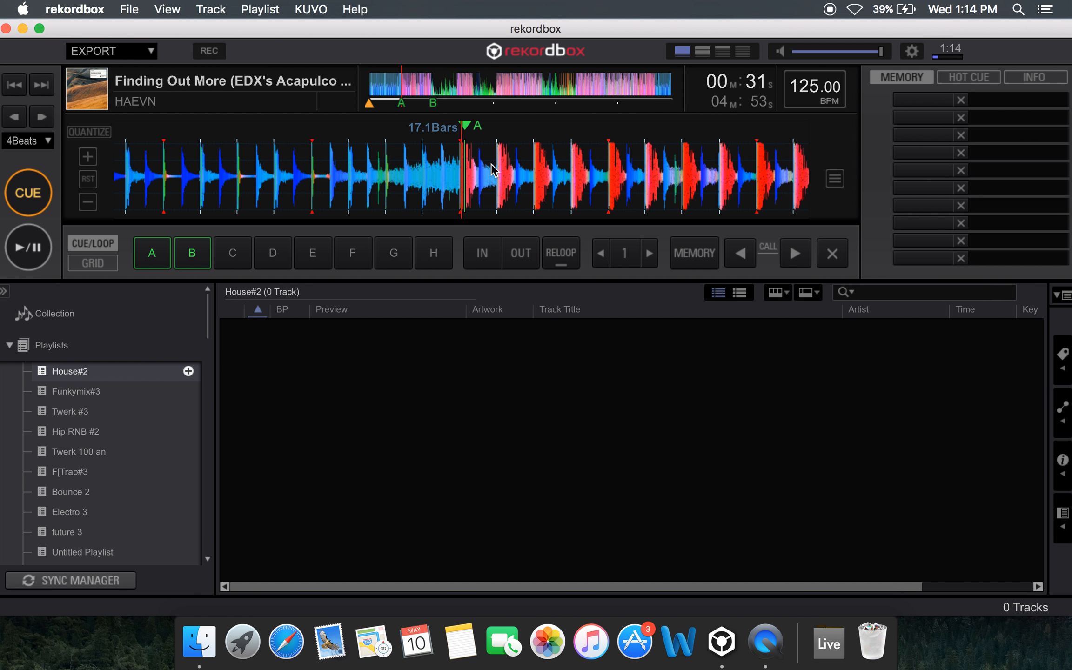
pyautogui.hotkey('shift', '1')
pyautogui.moveTo(474, 164); pyautogui.dragTo(477, 164)
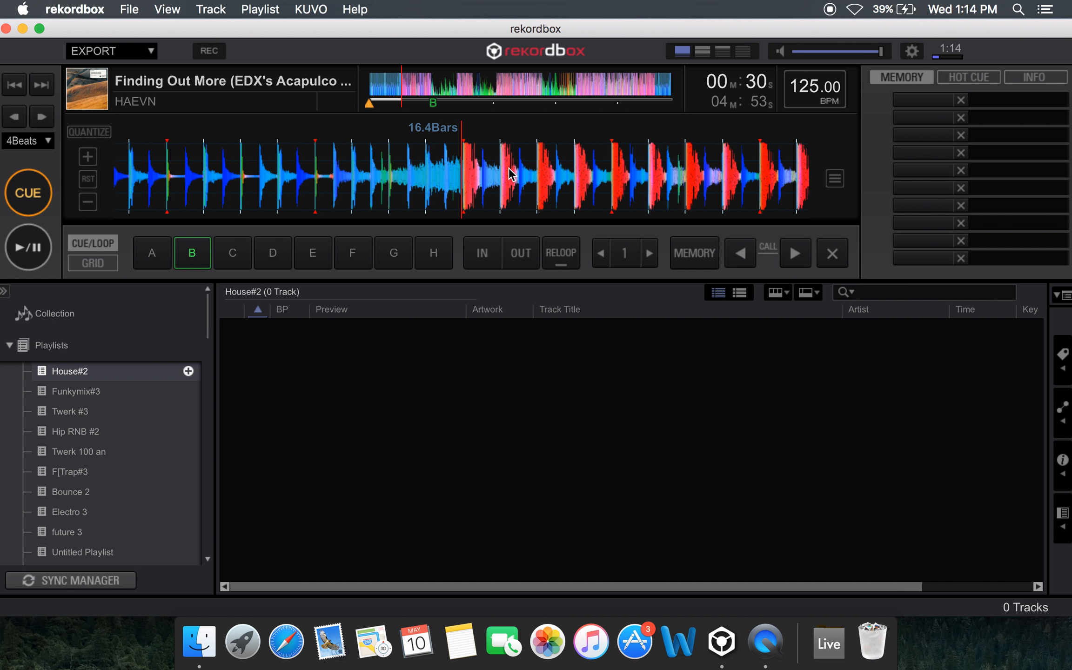
pyautogui.moveTo(509, 168); pyautogui.dragTo(508, 169)
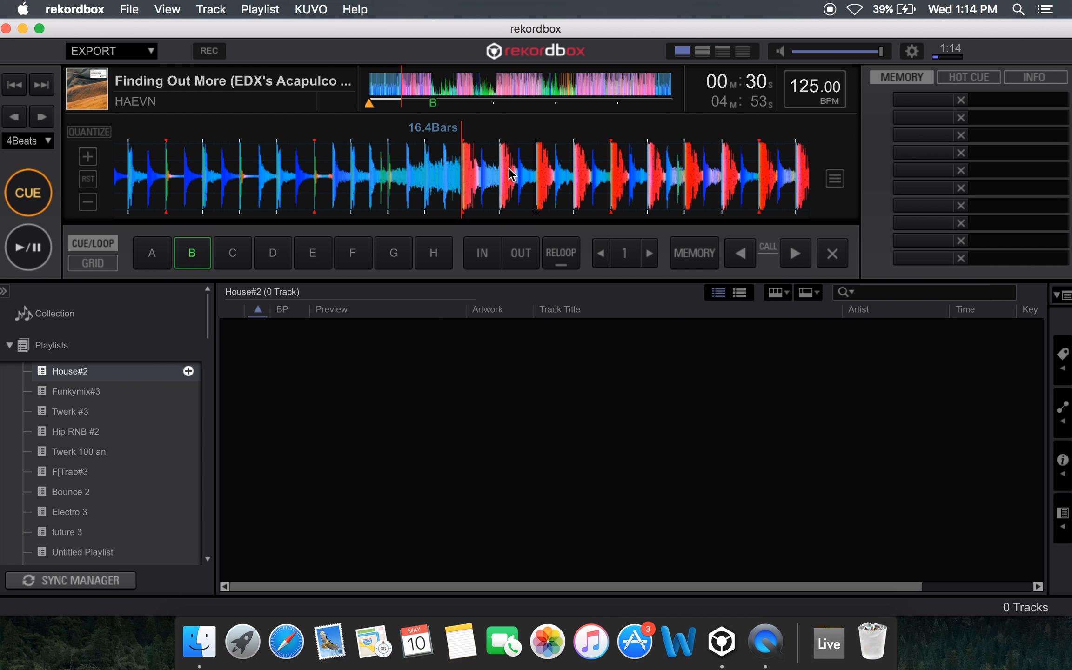
pyautogui.press(',')
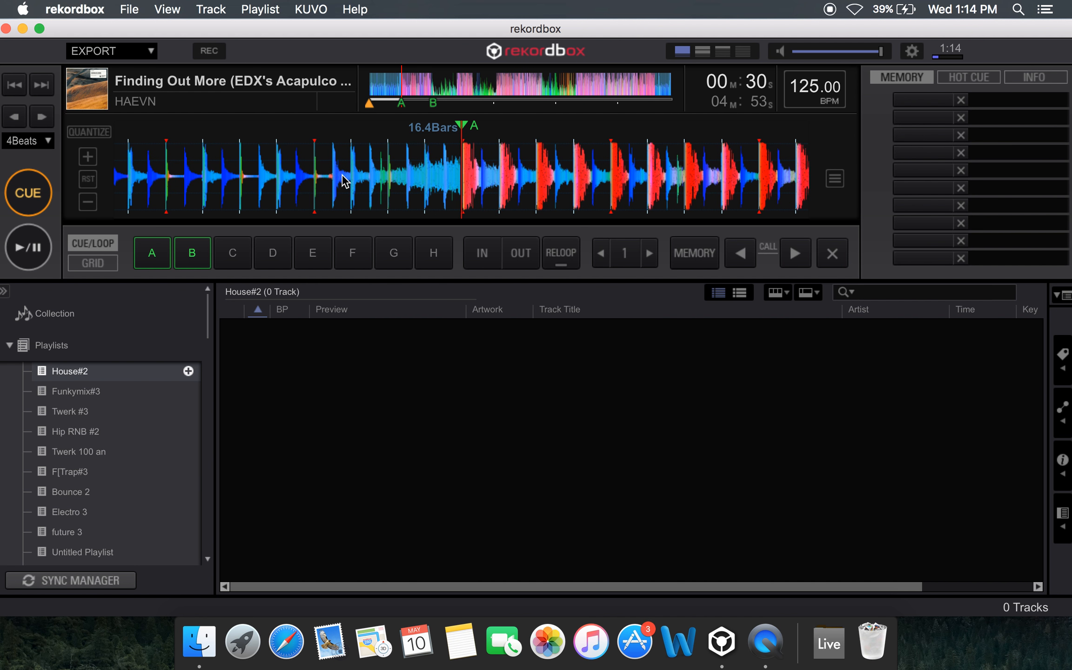
# Move the playhead past hot cue A to 18.1 bars and start playback from there
pyautogui.moveTo(525, 186); pyautogui.dragTo(498, 186)
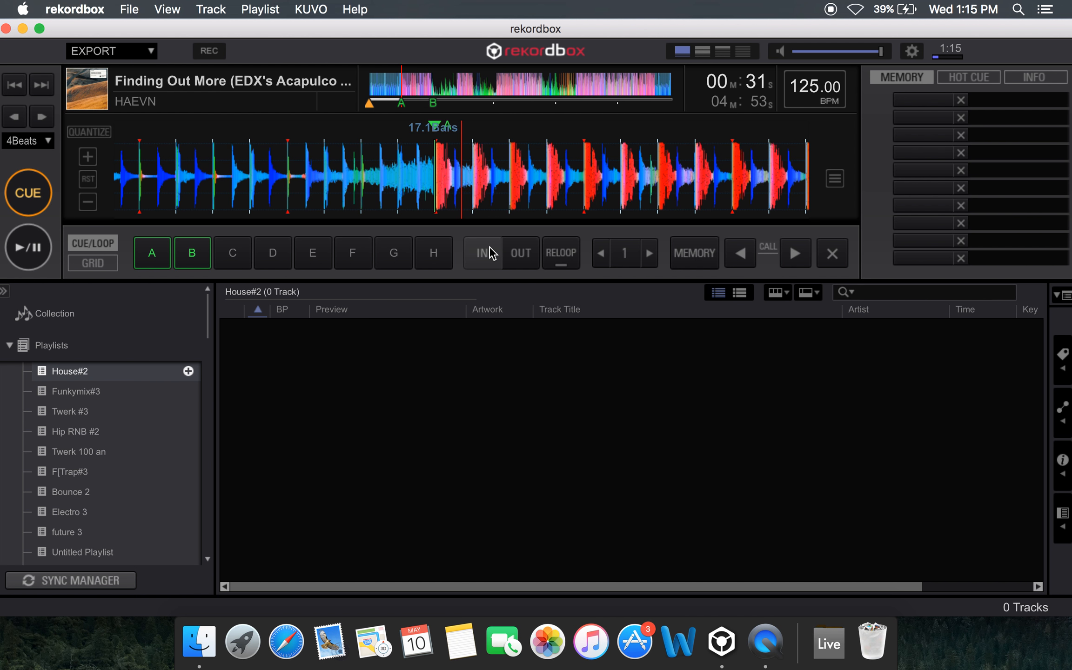
pyautogui.moveTo(597, 154)
pyautogui.mouseDown()
pyautogui.moveTo(528, 153)
pyautogui.moveTo(459, 188)
pyautogui.mouseUp()
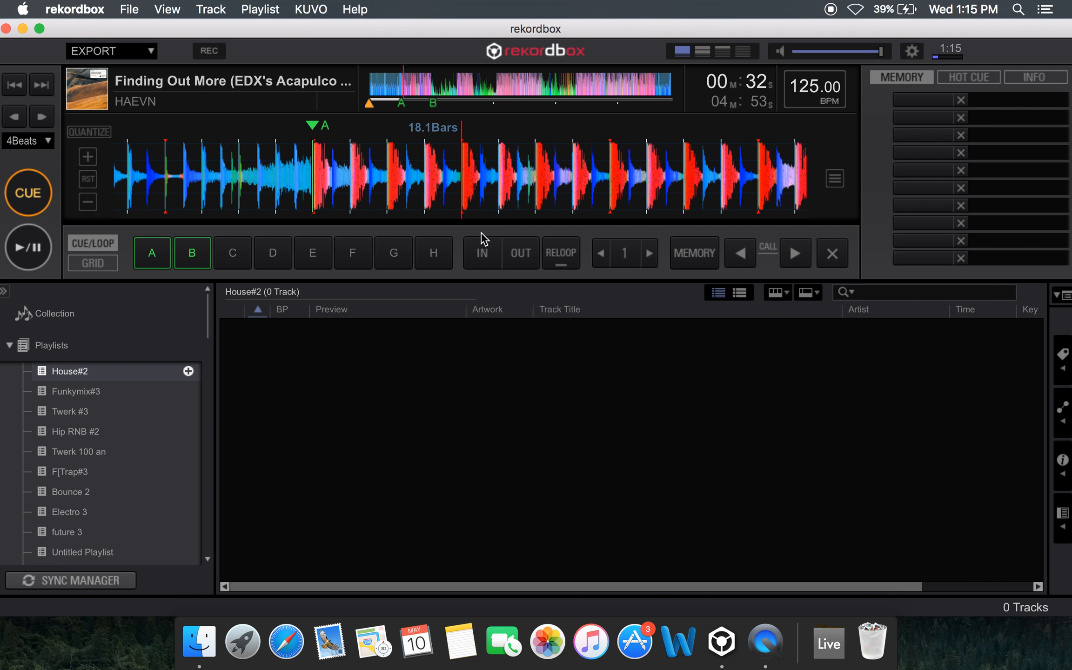
pyautogui.click(36, 240)
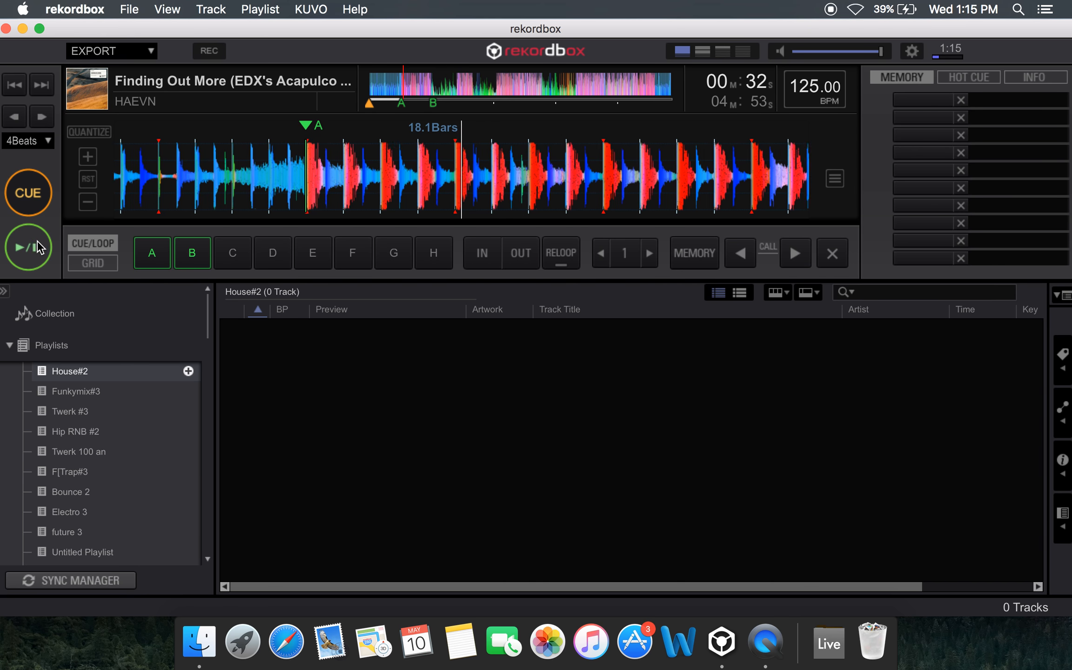
# Set the beat loop length to 4 beats, loop the section being played, and exit the loop
pyautogui.click(651, 258)
pyautogui.click(653, 258)
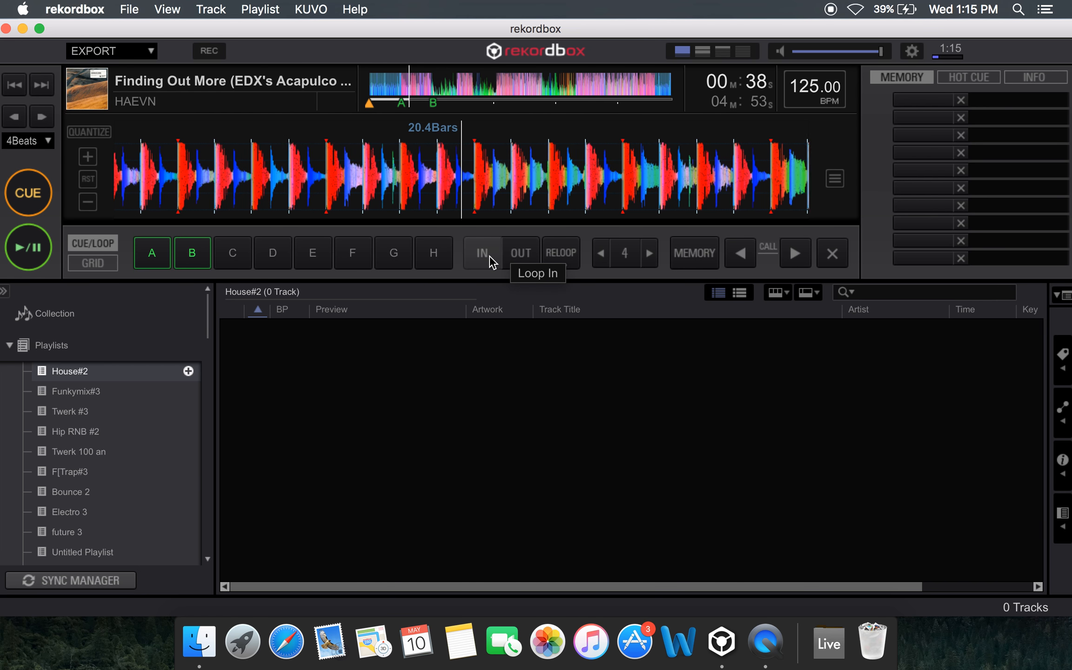
pyautogui.click(625, 254)
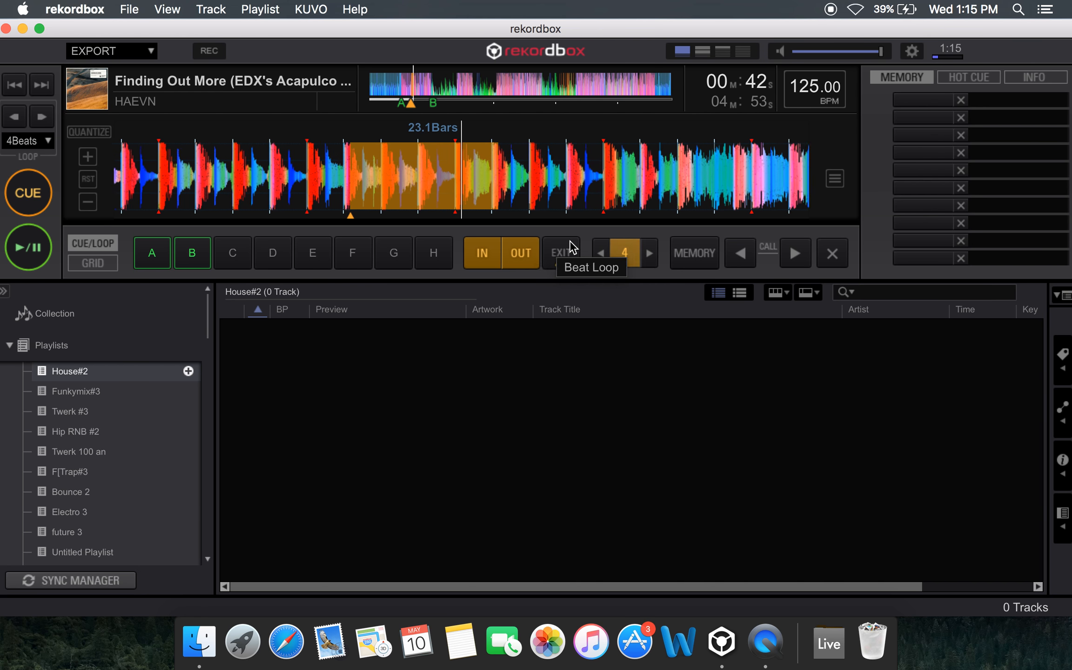
pyautogui.click(575, 254)
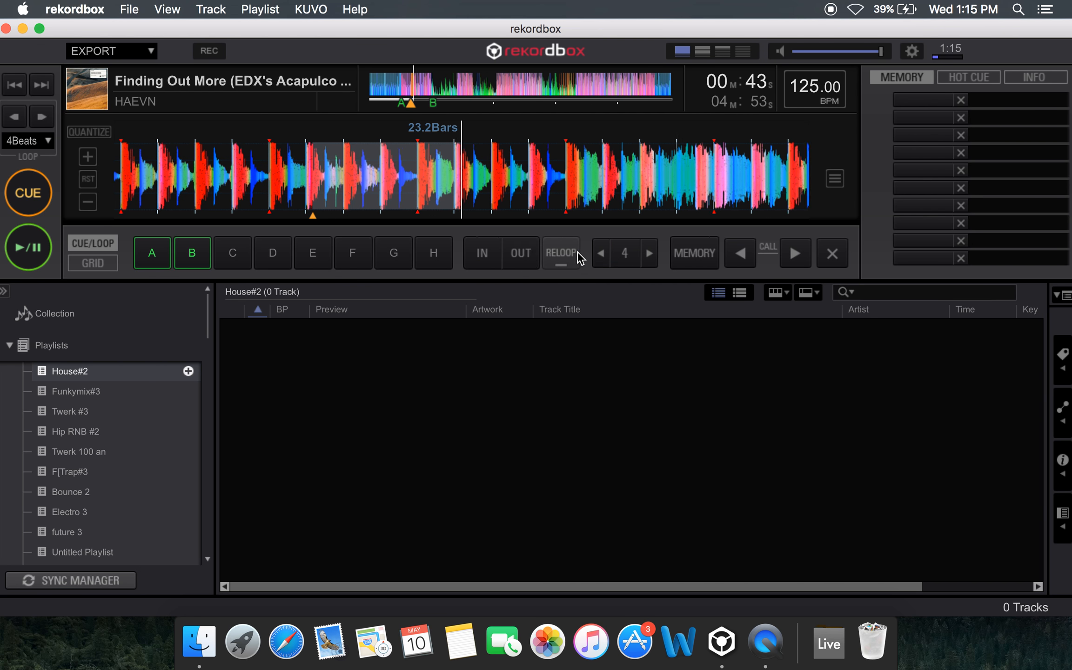
# Turn on Quantize, jump playback to about 64.3 bars, and start a 4-beat loop at 66.1 bars
pyautogui.click(88, 132)
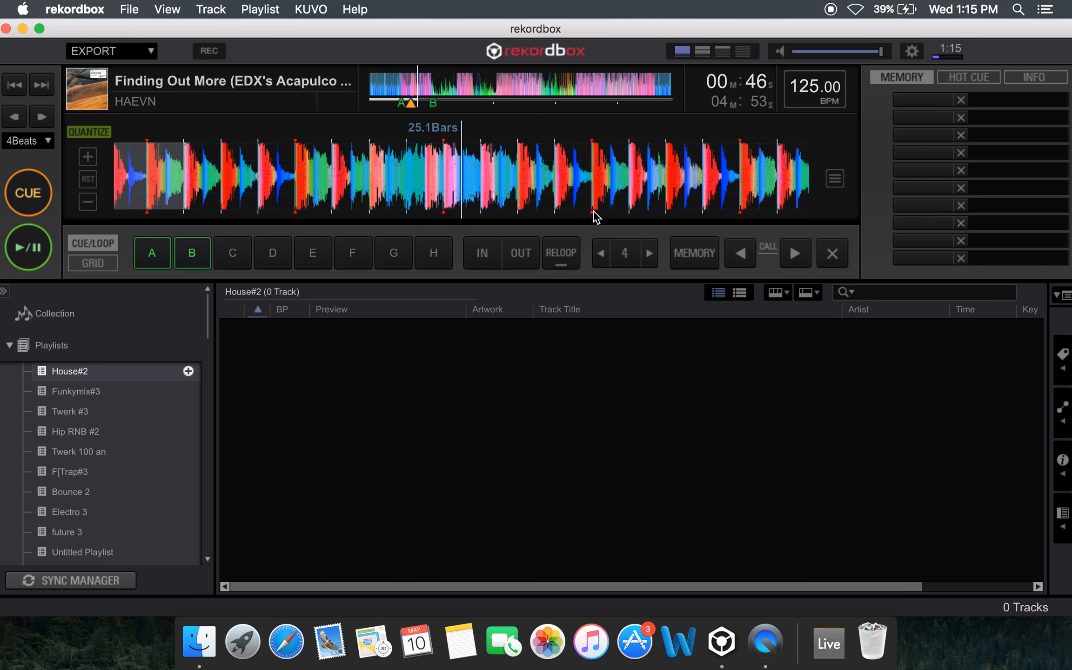
pyautogui.click(464, 95)
pyautogui.click(497, 88)
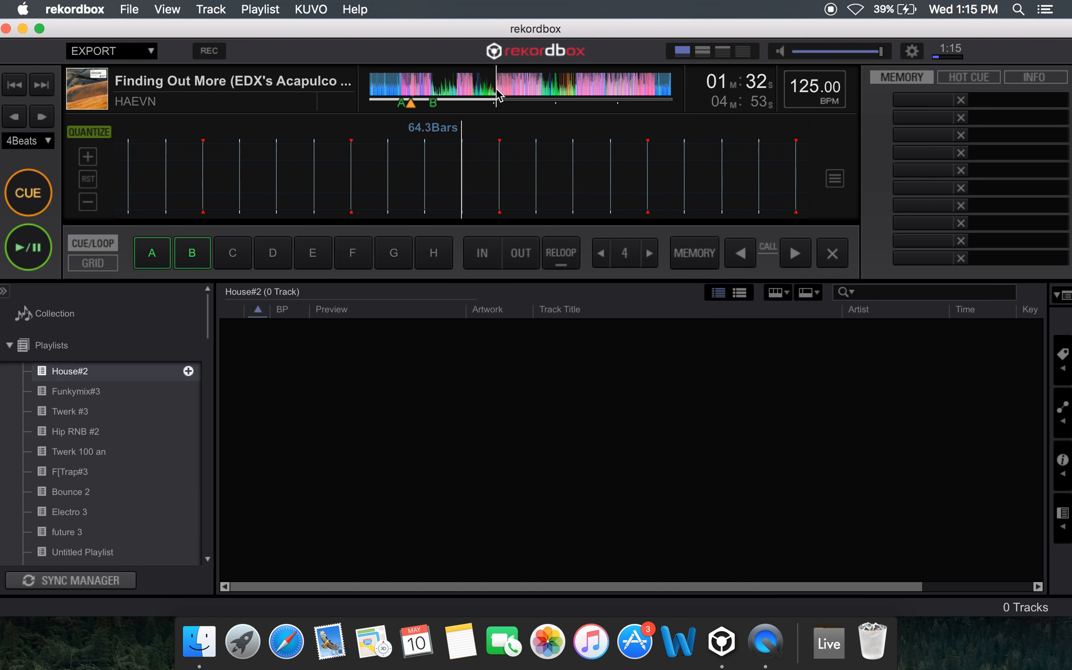
pyautogui.click(622, 259)
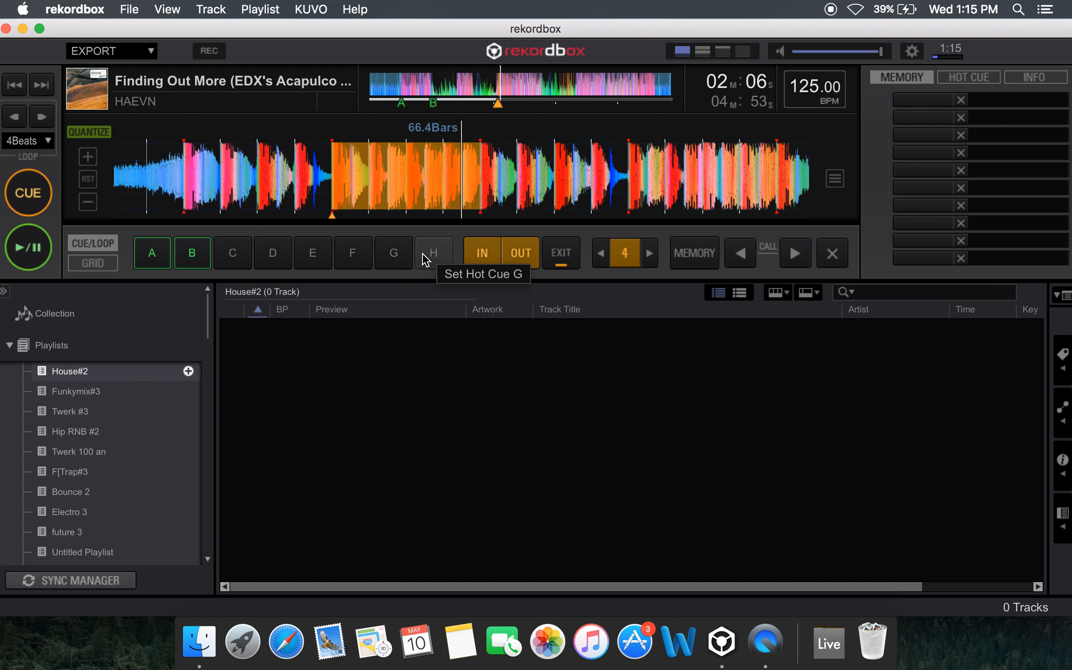
# Lower the master volume to about two thirds, save the active 4-beat loop as hot cue C, and trigger that cue
pyautogui.moveTo(879, 50); pyautogui.dragTo(815, 52)
pyautogui.moveTo(833, 52); pyautogui.dragTo(852, 55)
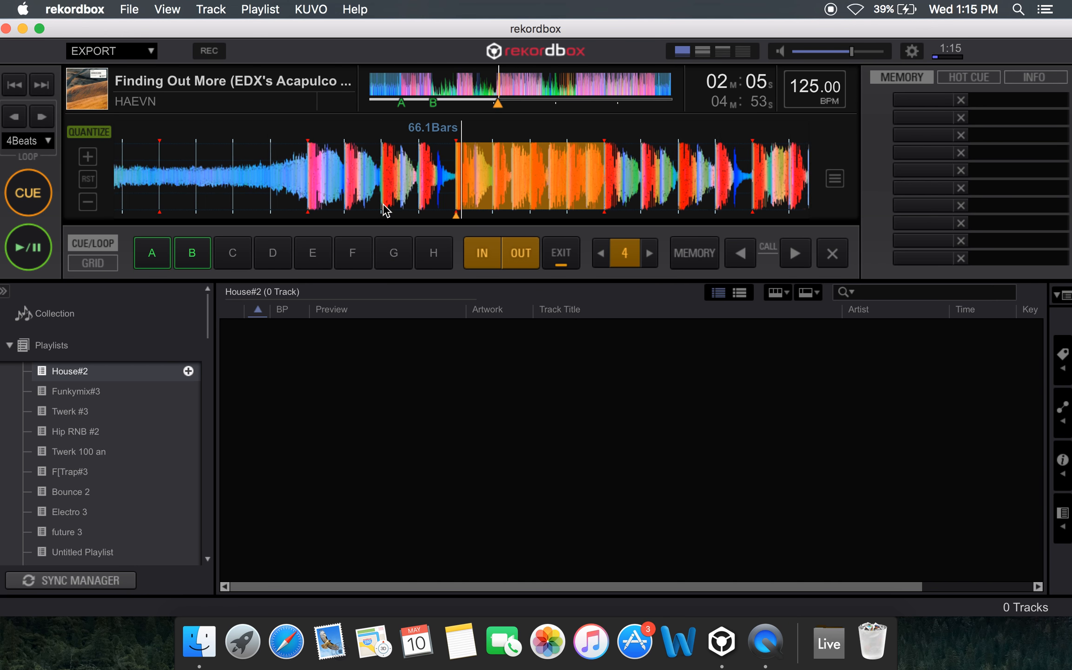
pyautogui.click(239, 259)
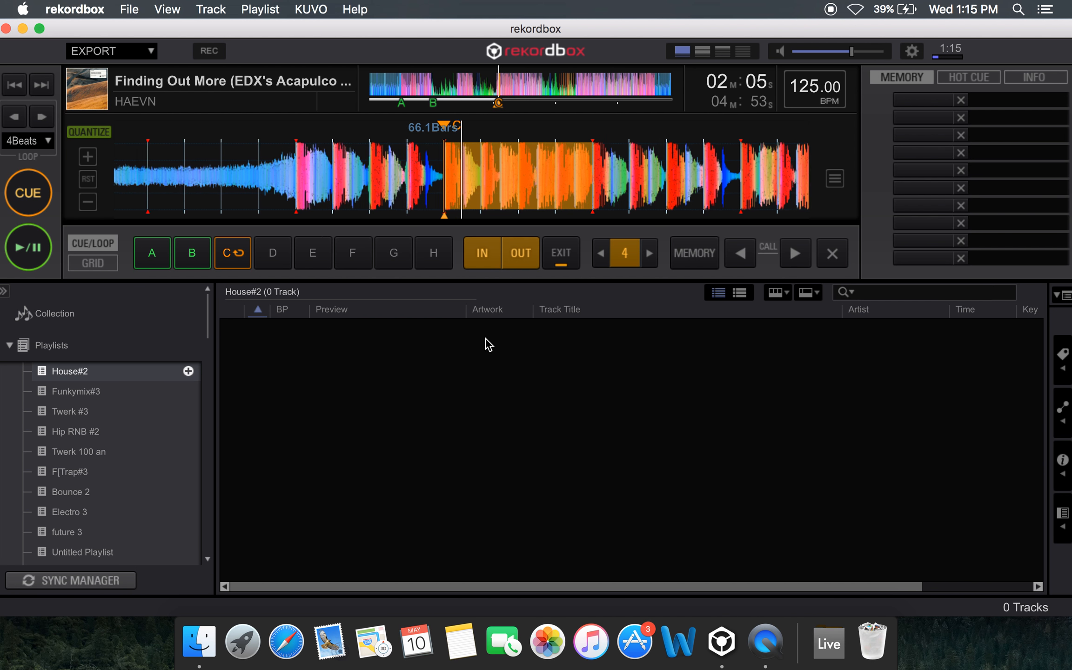
pyautogui.click(233, 257)
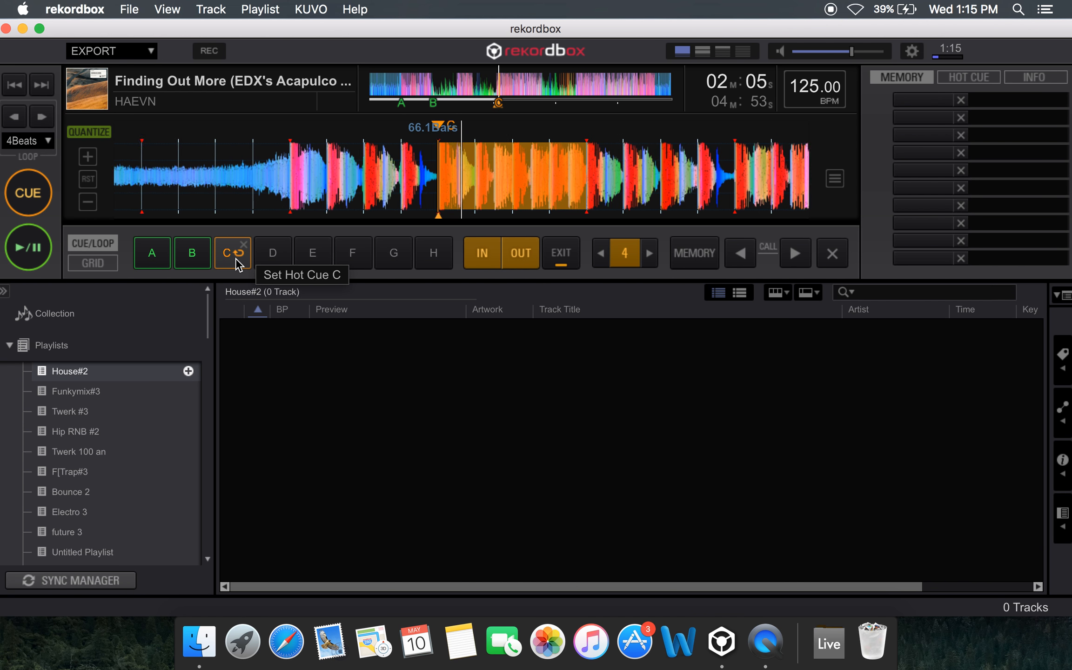
pyautogui.click(239, 256)
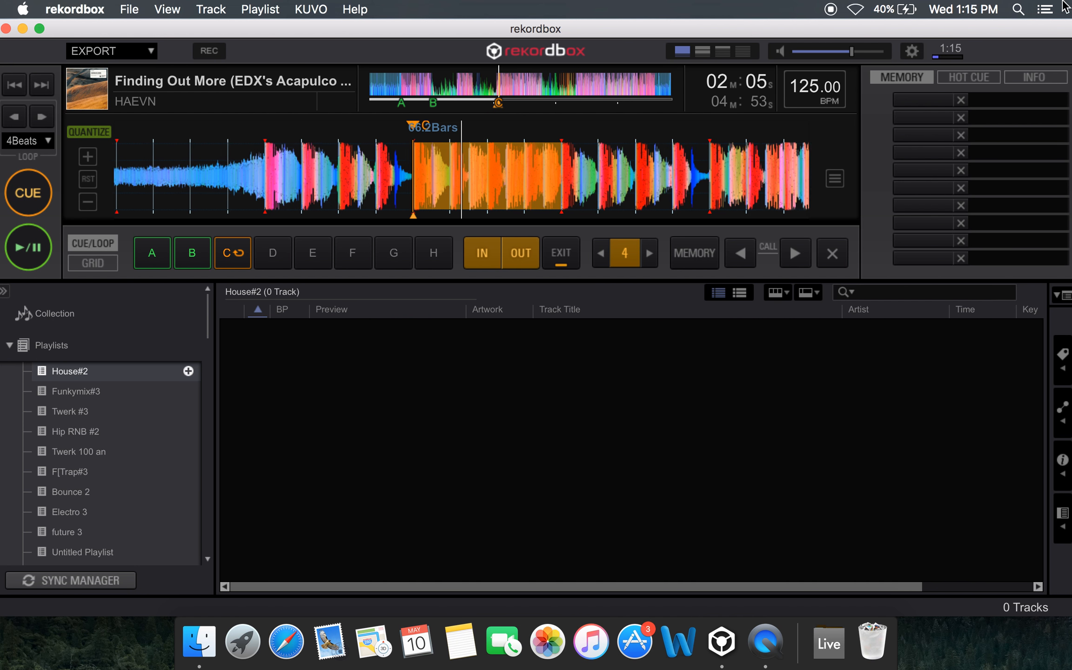
# Exit the active loop, delete hot cue C, and pause playback
pyautogui.click(567, 259)
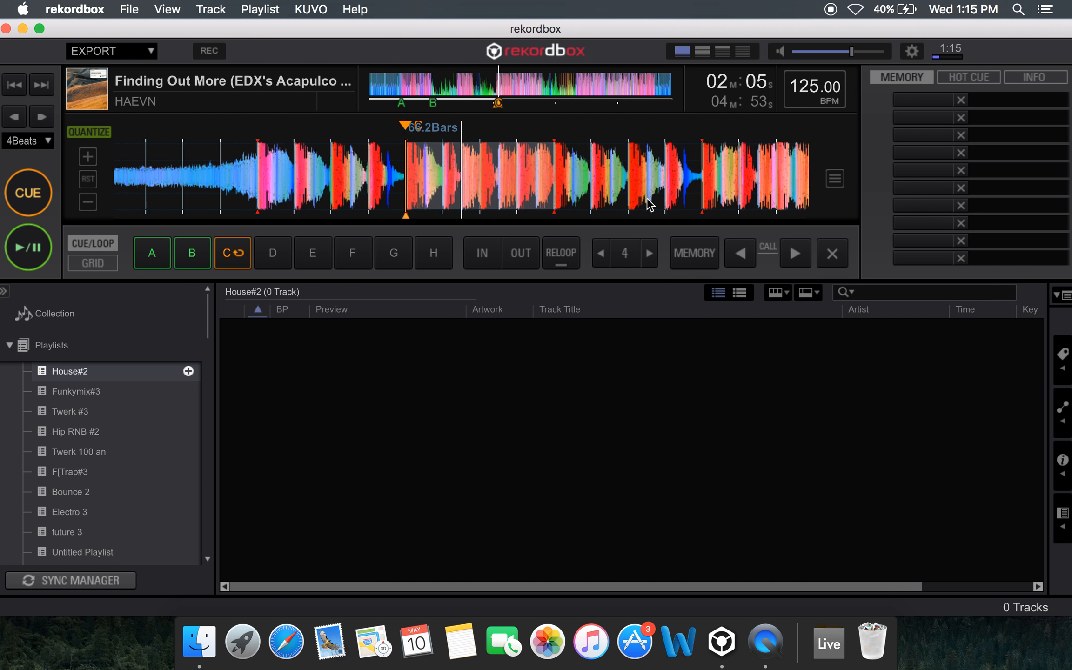
pyautogui.click(243, 246)
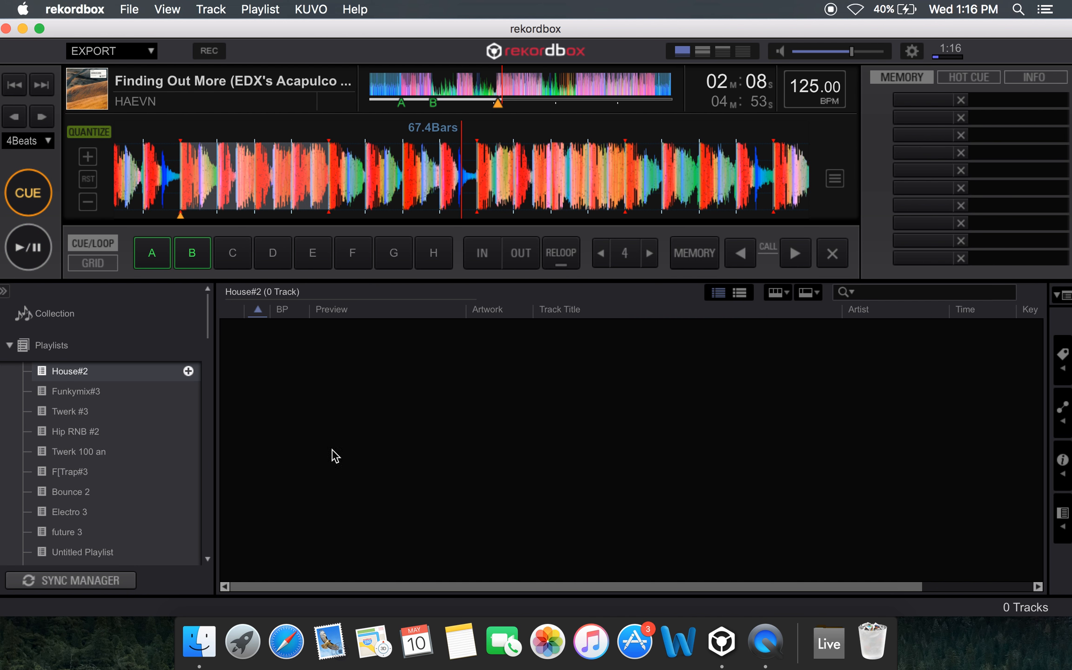
# Show the beat grid controls and load track 6, at 75.00 BPM, from the F[Trap#3 playlist
pyautogui.click(104, 260)
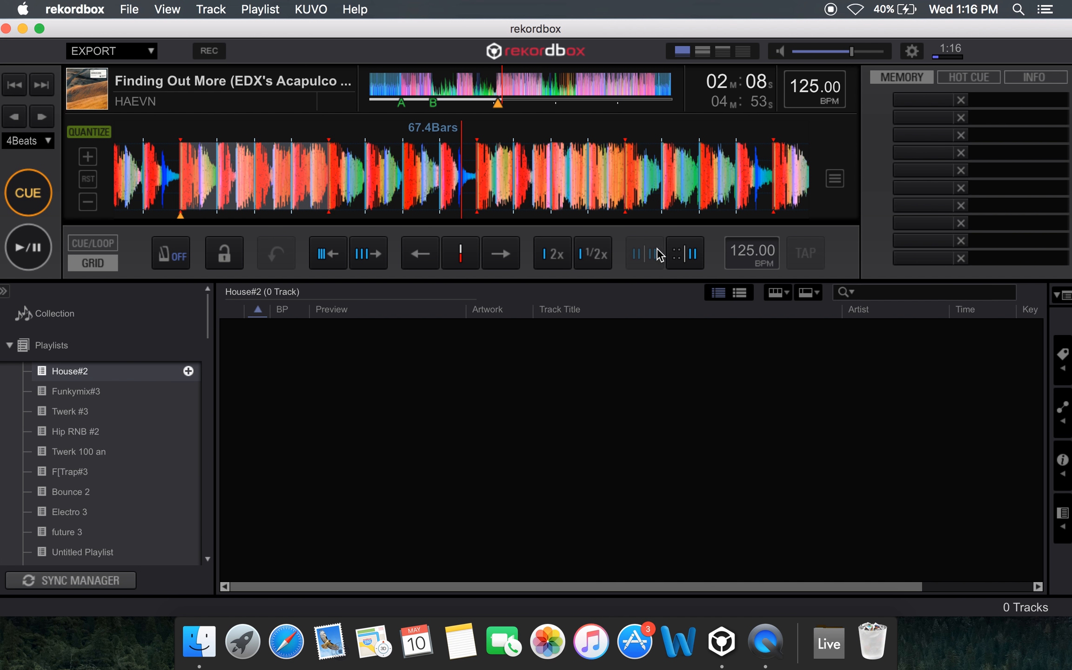
pyautogui.moveTo(577, 179); pyautogui.dragTo(606, 178)
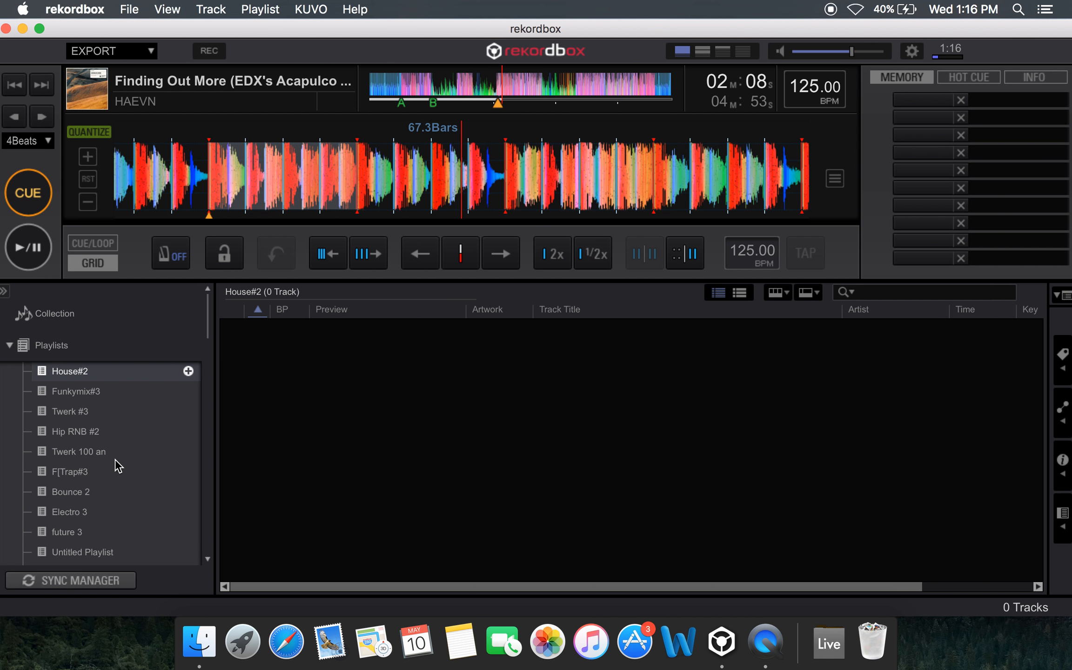
pyautogui.click(124, 473)
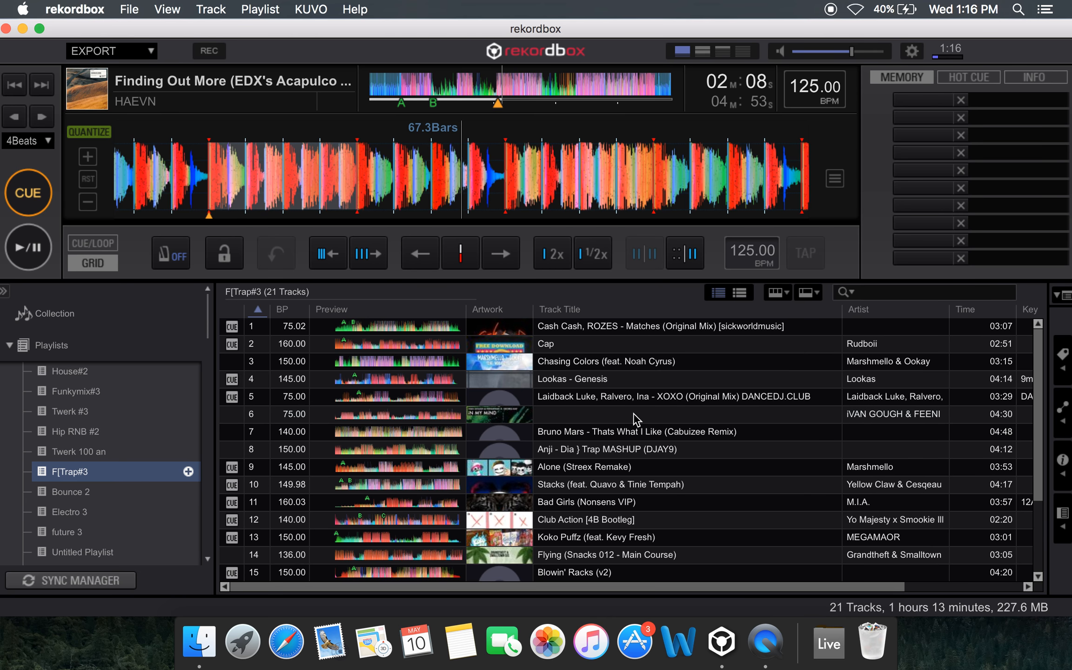
pyautogui.doubleClick(637, 416)
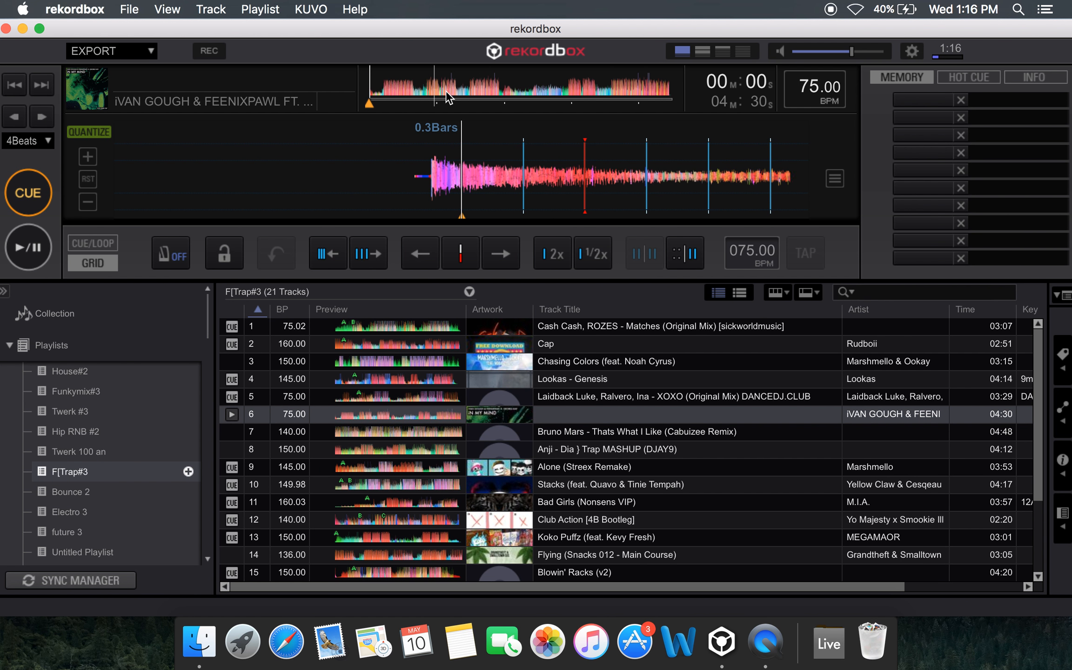
# Align the playhead with the start of the waveform's first sound and set the first beat of the bar there
pyautogui.moveTo(496, 163)
pyautogui.mouseDown()
pyautogui.moveTo(454, 170)
pyautogui.moveTo(433, 202)
pyautogui.moveTo(481, 207)
pyautogui.moveTo(485, 190)
pyautogui.moveTo(502, 190)
pyautogui.mouseUp()
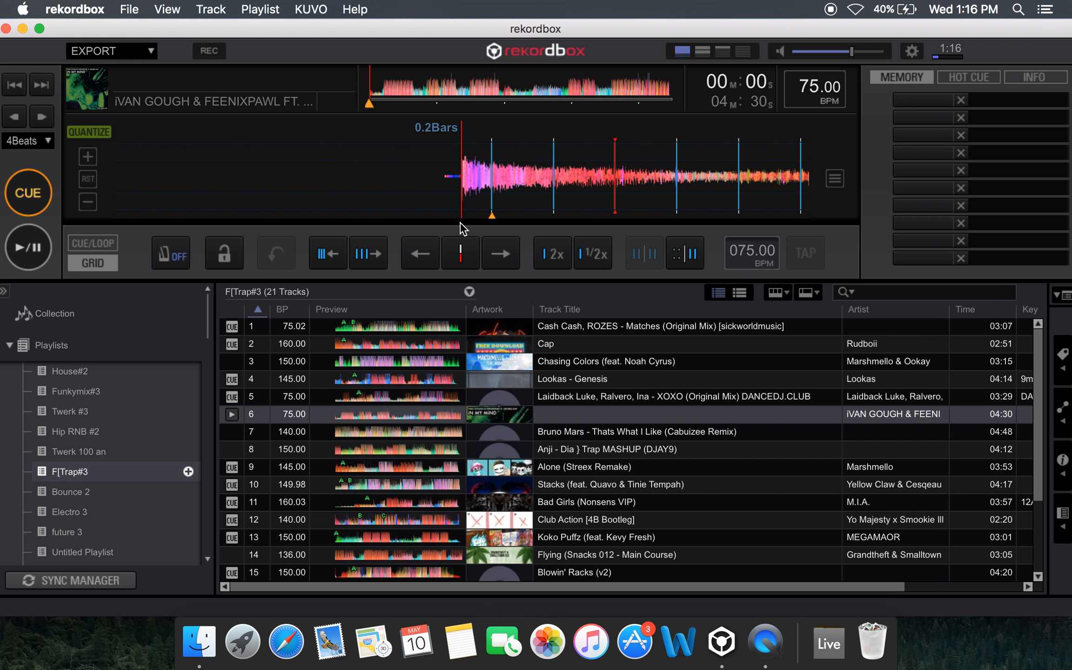
pyautogui.click(460, 255)
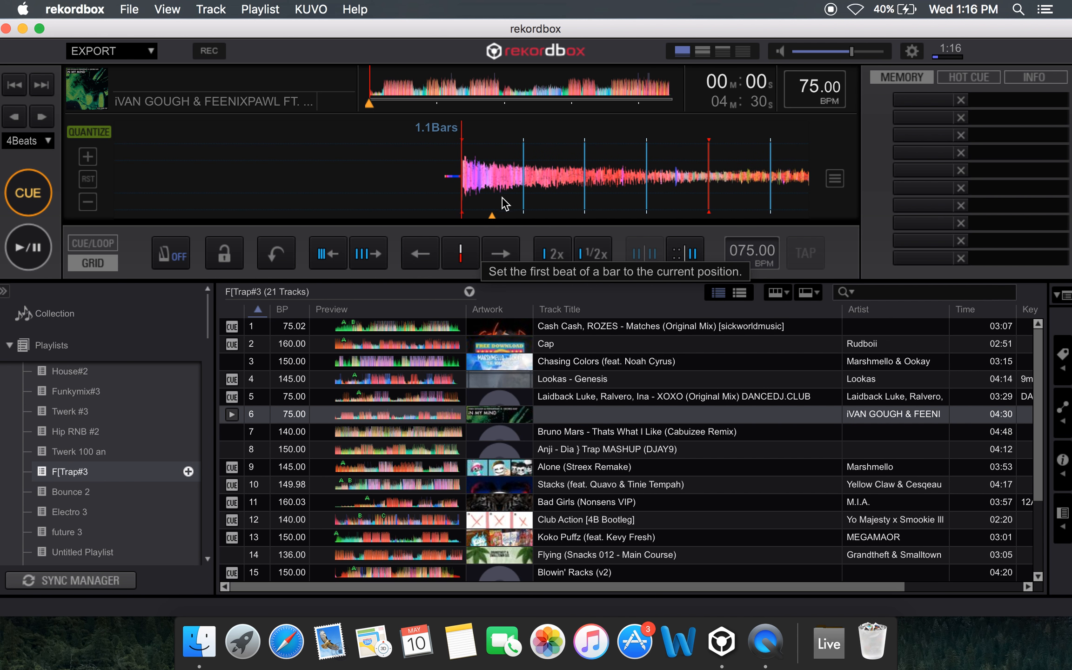
pyautogui.moveTo(552, 152)
pyautogui.mouseDown()
pyautogui.moveTo(478, 151)
pyautogui.moveTo(551, 154)
pyautogui.mouseUp()
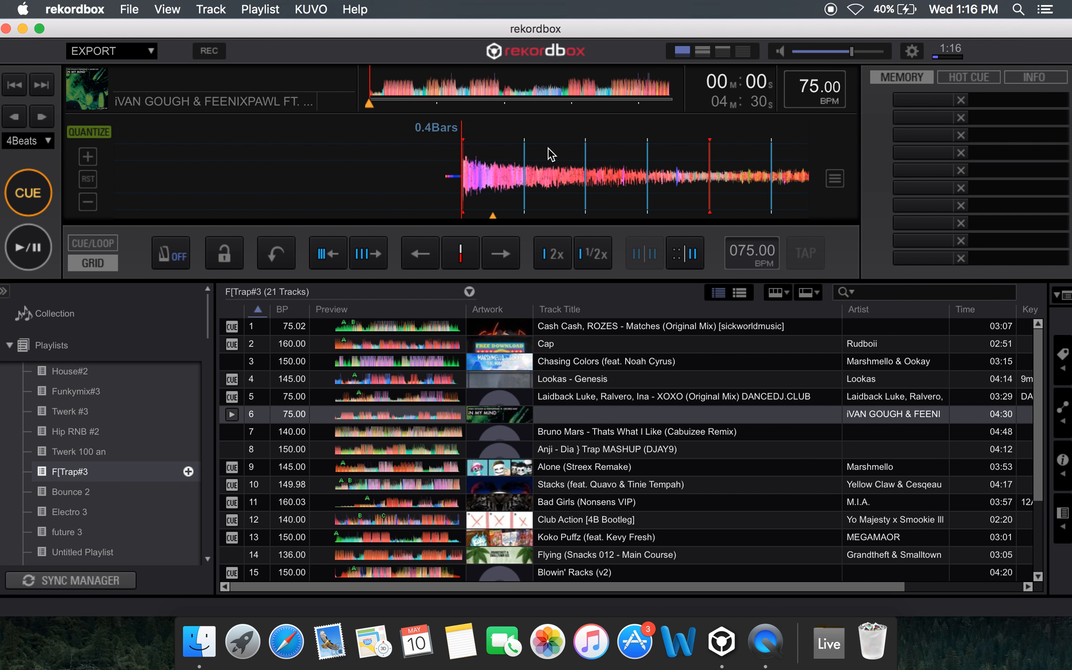
pyautogui.click(475, 257)
pyautogui.moveTo(519, 147)
pyautogui.mouseDown()
pyautogui.moveTo(536, 147)
pyautogui.moveTo(489, 155)
pyautogui.moveTo(519, 161)
pyautogui.mouseUp()
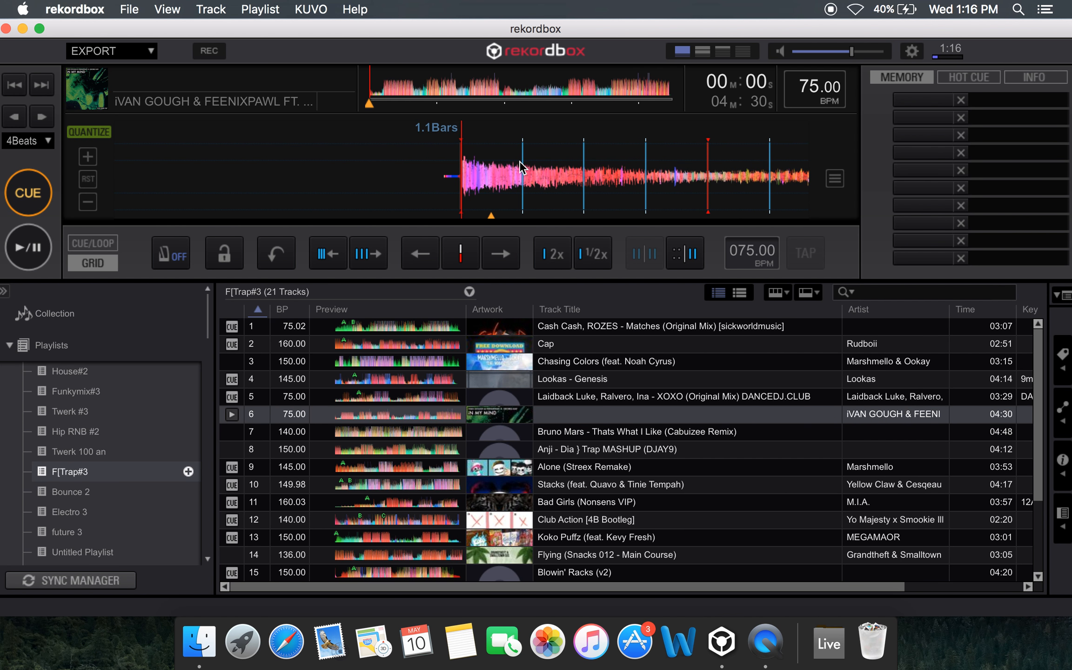
# Show the hot cue list, set hot cue A on the first beat, and return from playback to the cue point
pyautogui.click(105, 242)
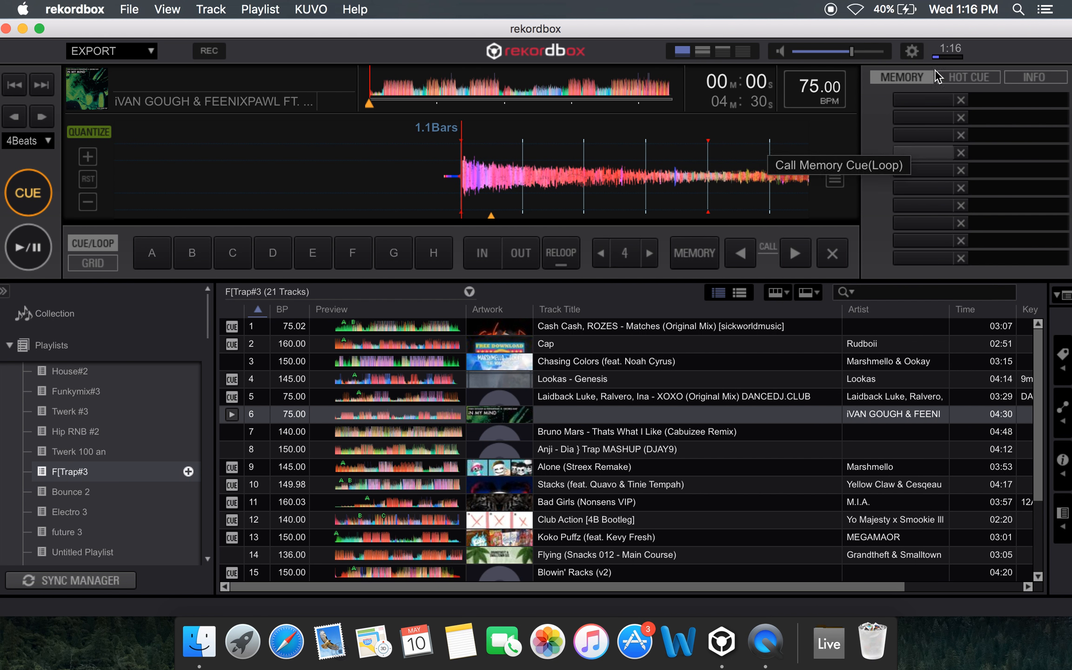
pyautogui.click(963, 78)
pyautogui.click(926, 100)
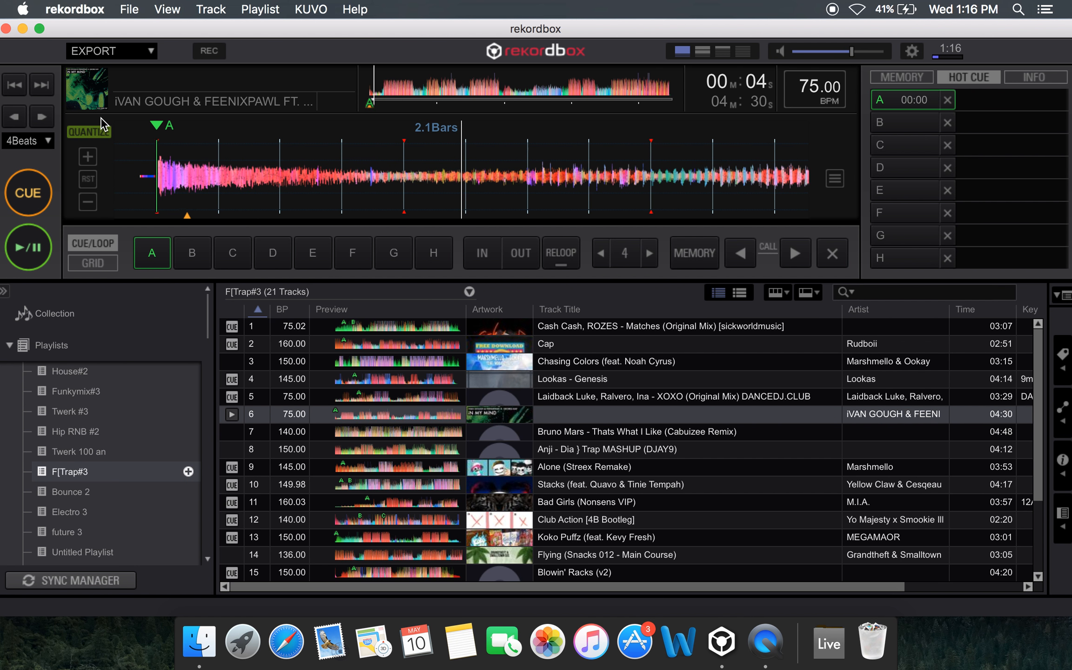
pyautogui.click(35, 196)
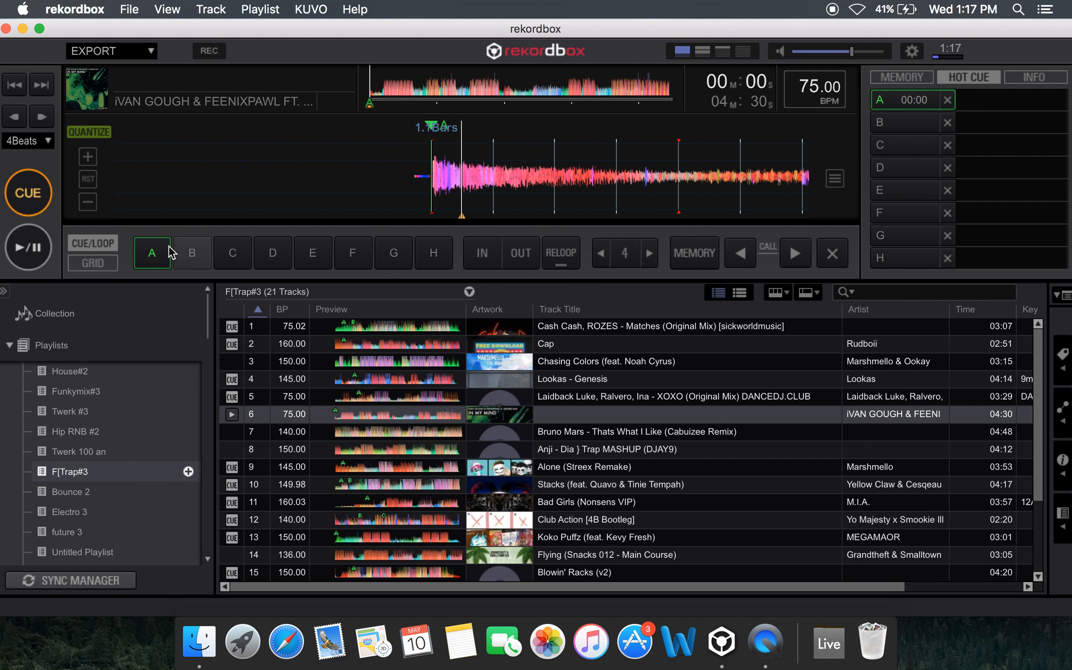
# Set the first beat of the bar at the cue point, delete hot cue A, and move the playhead before the waveform's first sound
pyautogui.click(110, 262)
pyautogui.click(461, 254)
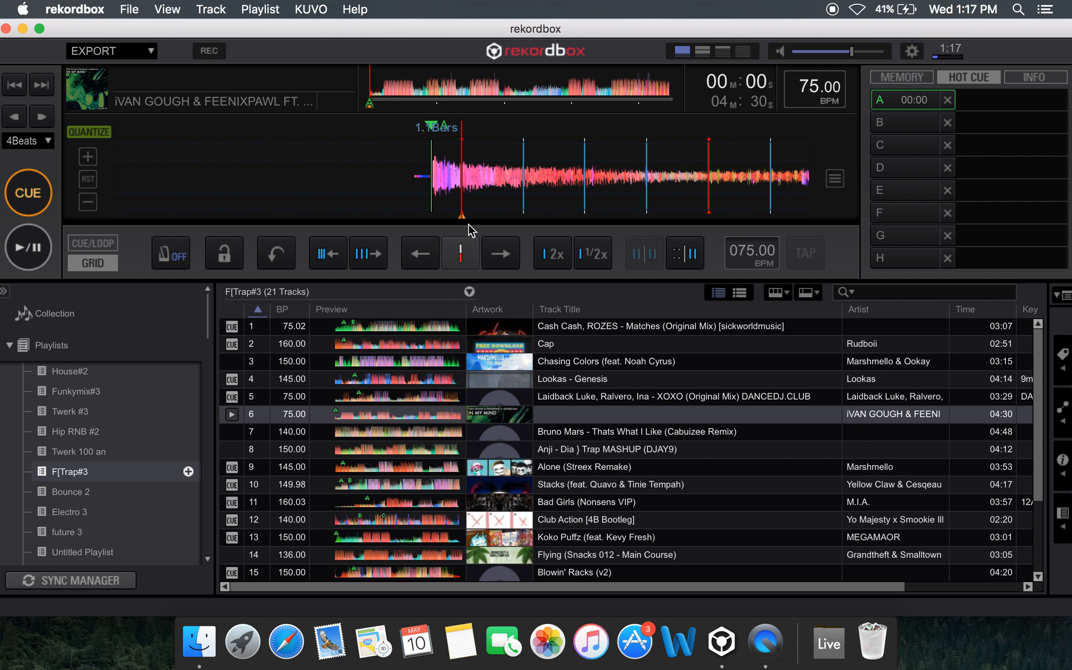
pyautogui.moveTo(517, 161); pyautogui.dragTo(535, 167)
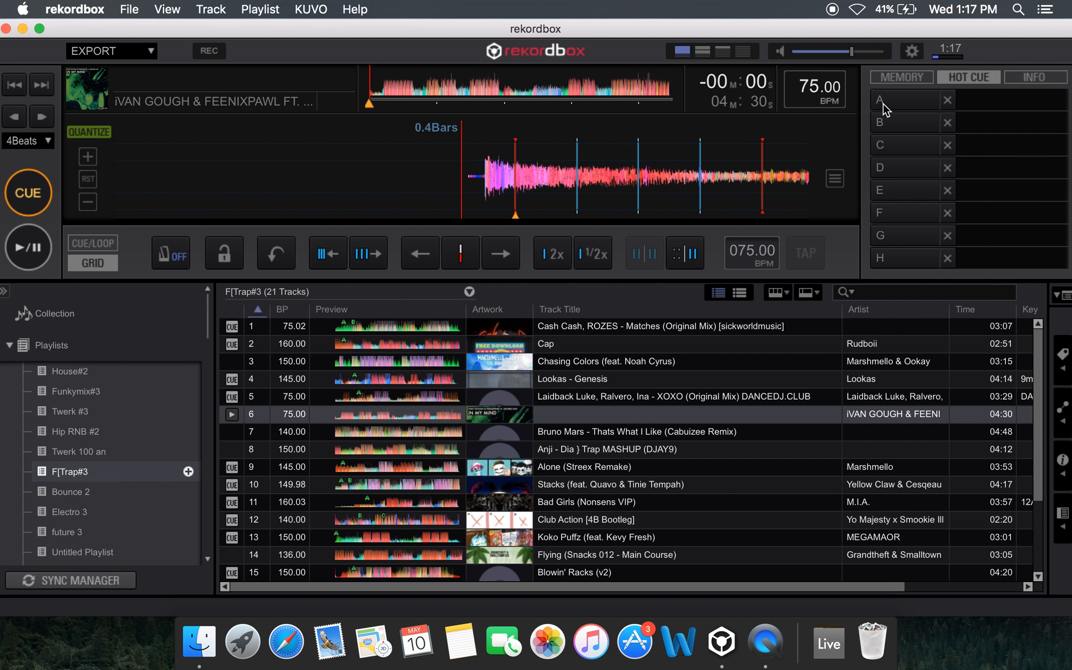
pyautogui.moveTo(711, 175)
pyautogui.mouseDown()
pyautogui.moveTo(656, 185)
pyautogui.moveTo(704, 190)
pyautogui.mouseUp()
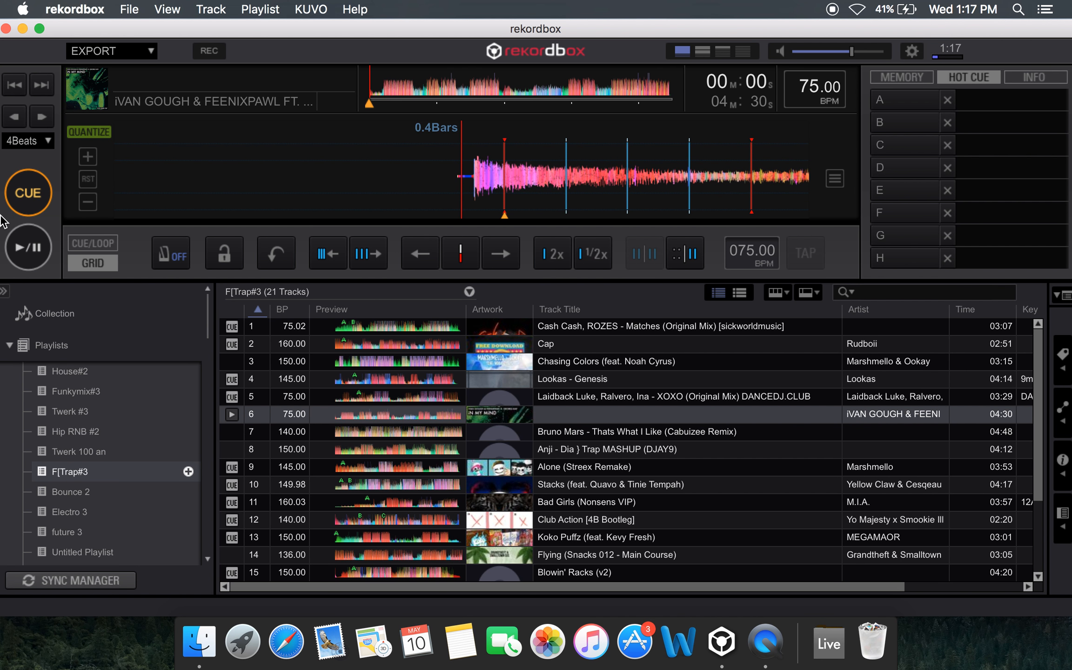
# Start playback, switch back to the cue and loop controls, and set hot cue A near the waveform's start with Quantize on
pyautogui.click(27, 245)
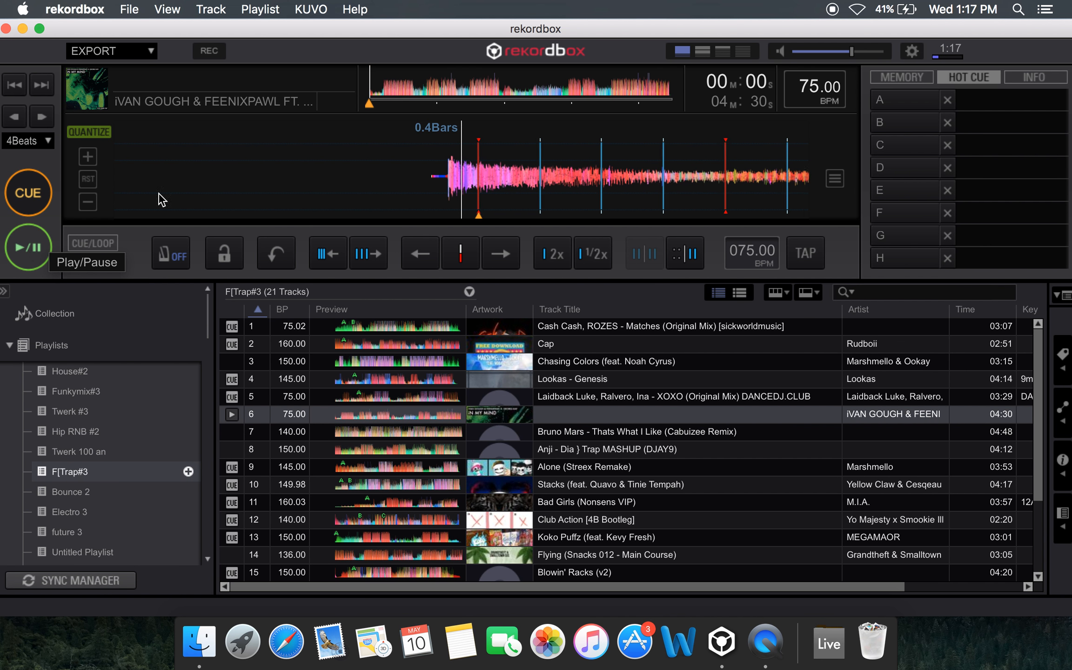
pyautogui.click(93, 243)
pyautogui.moveTo(425, 178); pyautogui.dragTo(565, 192)
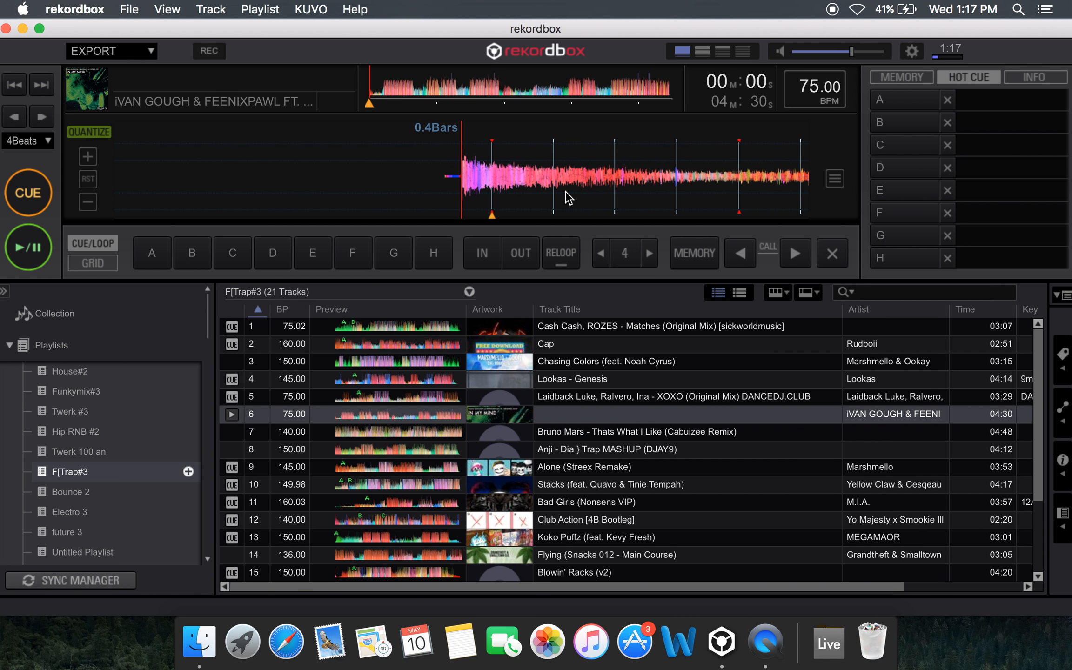
pyautogui.moveTo(568, 193); pyautogui.dragTo(689, 208)
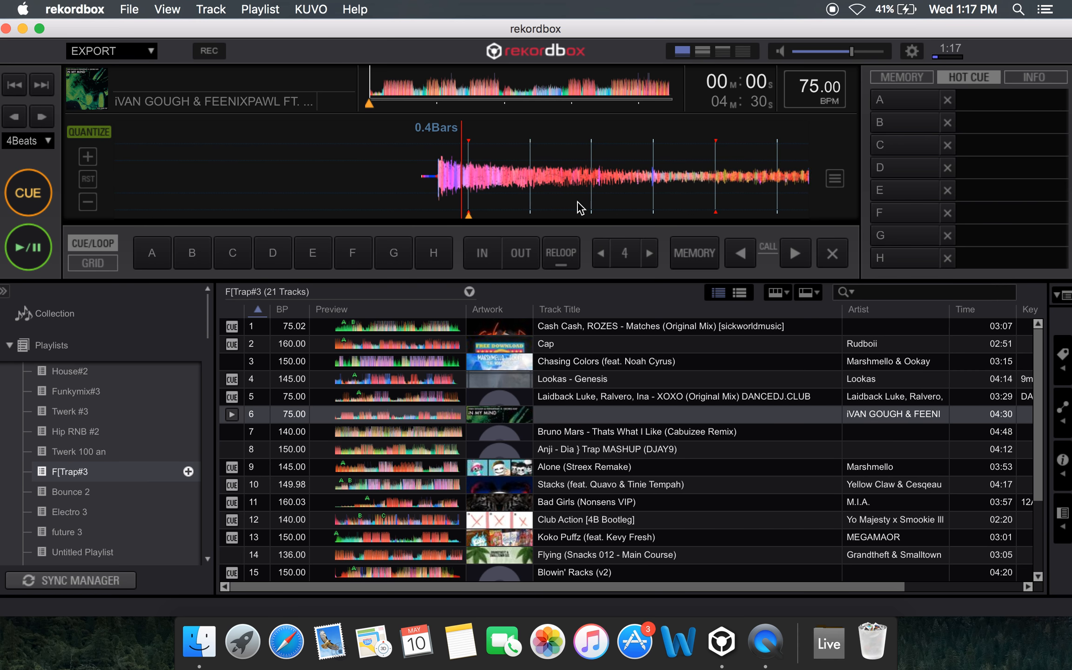
pyautogui.click(901, 103)
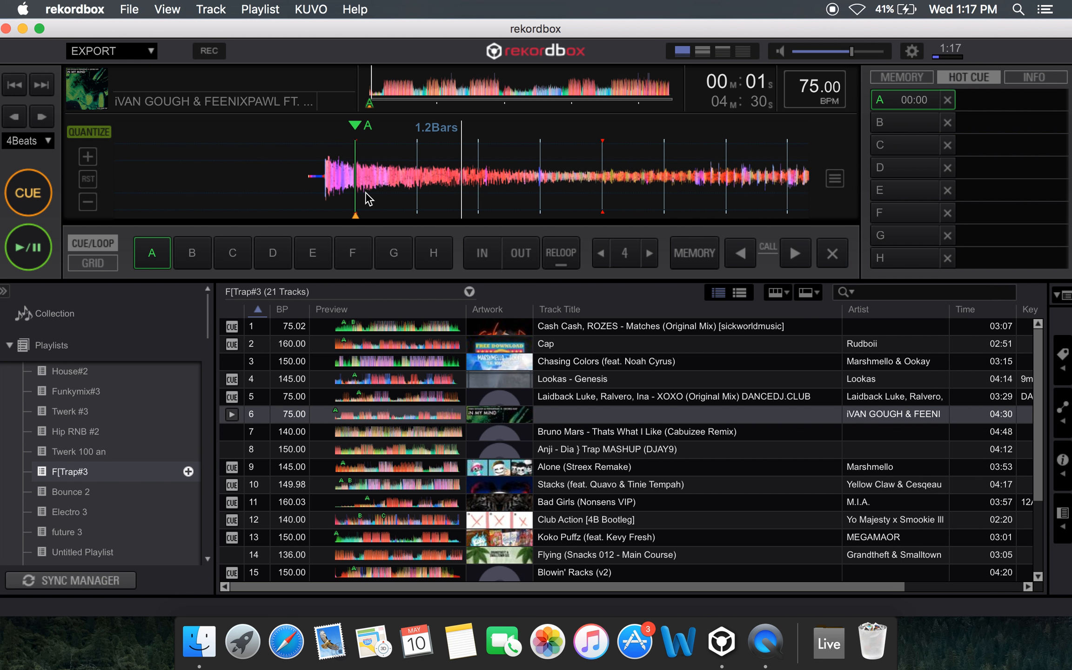
# Delete hot cue A, rewind before the waveform's first sound, and set the cue again live with Quantize turned off
pyautogui.click(948, 100)
pyautogui.moveTo(583, 164); pyautogui.dragTo(739, 164)
pyautogui.moveTo(471, 145); pyautogui.dragTo(665, 149)
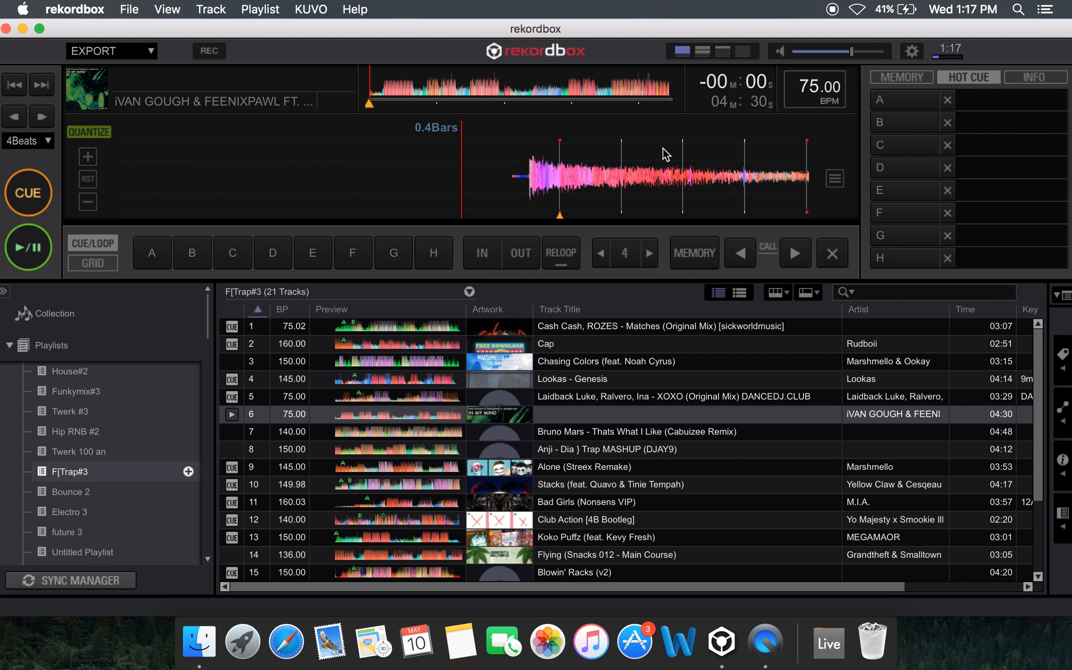
pyautogui.click(76, 133)
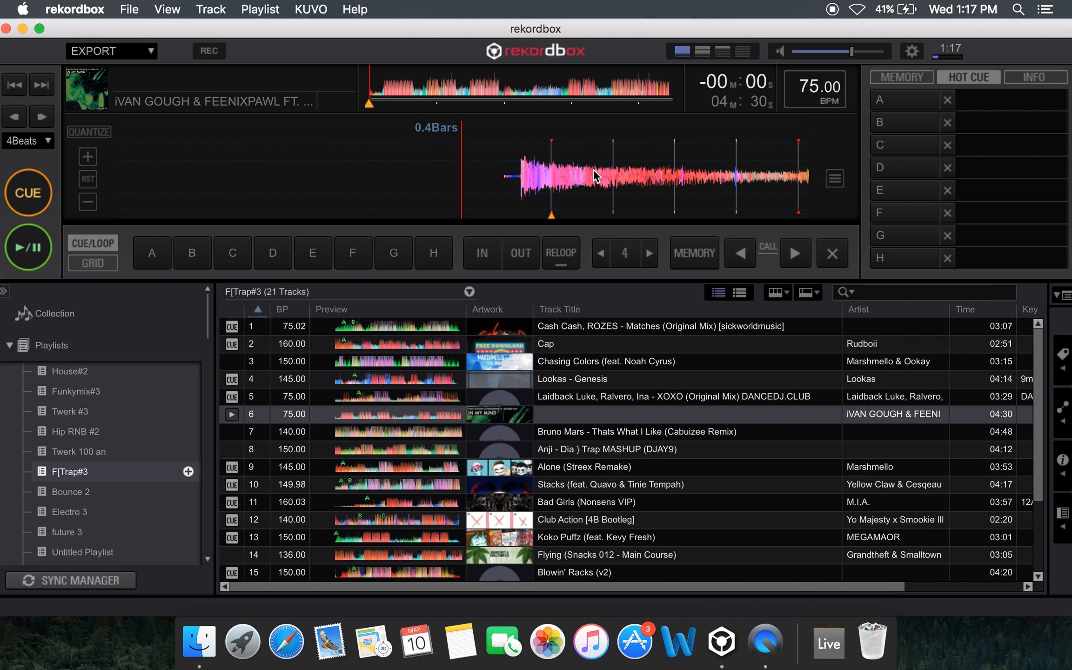
pyautogui.click(923, 100)
# Delete hot cue A, pause at the start of the waveform's first sound, and set the first beat of the bar there
pyautogui.click(949, 102)
pyautogui.moveTo(566, 201); pyautogui.dragTo(691, 201)
pyautogui.press('space')
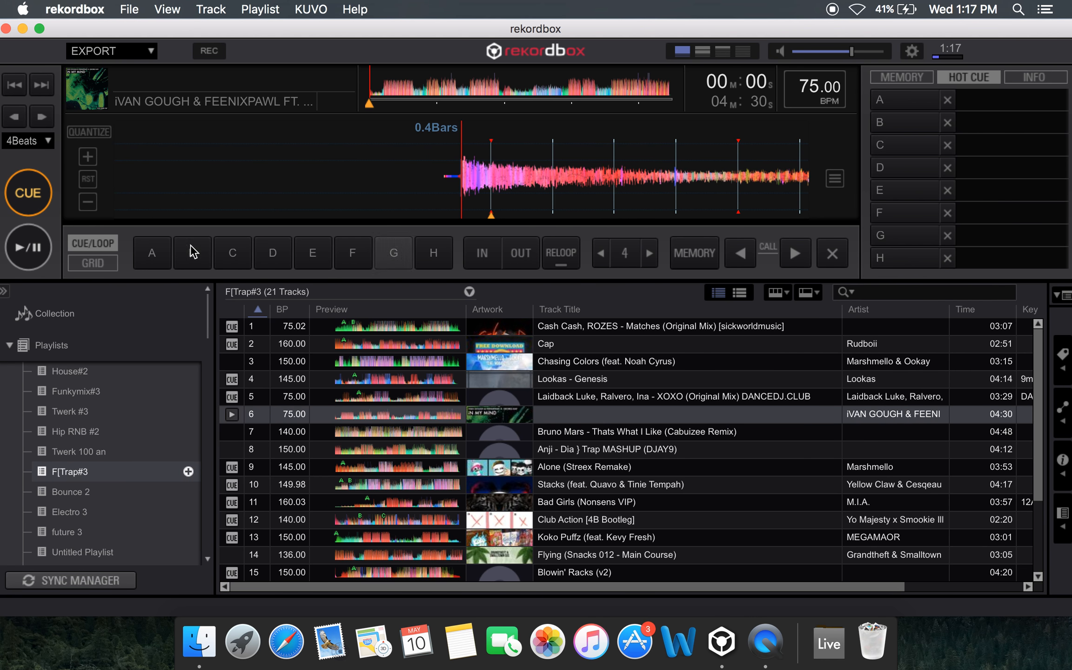
pyautogui.click(93, 262)
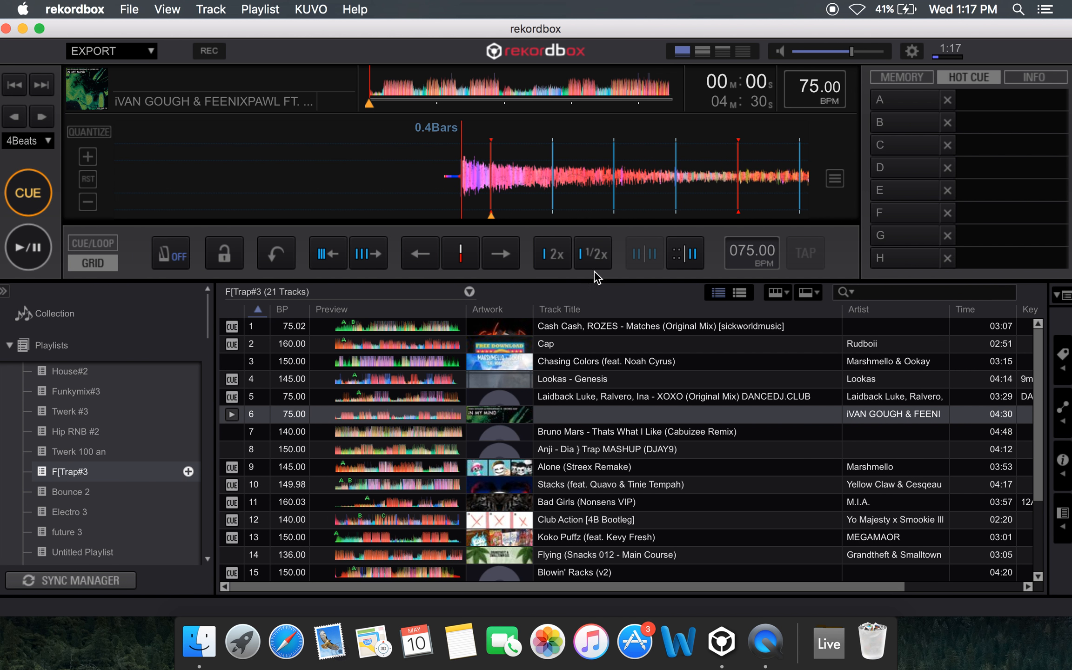
pyautogui.click(464, 248)
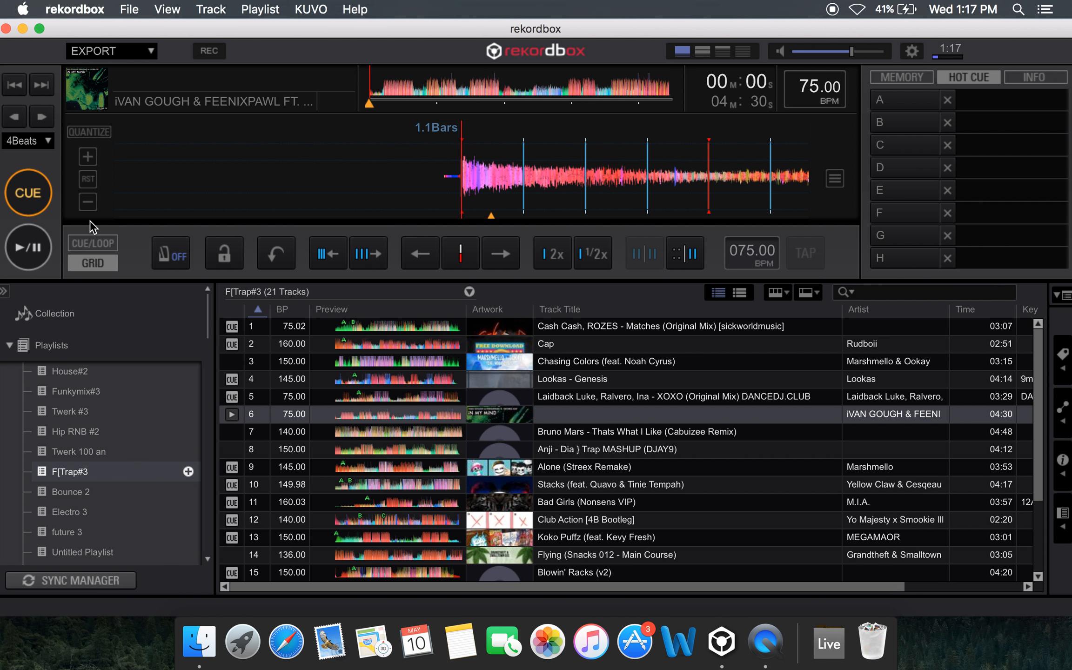
# Return to the cue and loop controls, start playback, and move the playhead back from the drop near 00:51
pyautogui.click(95, 242)
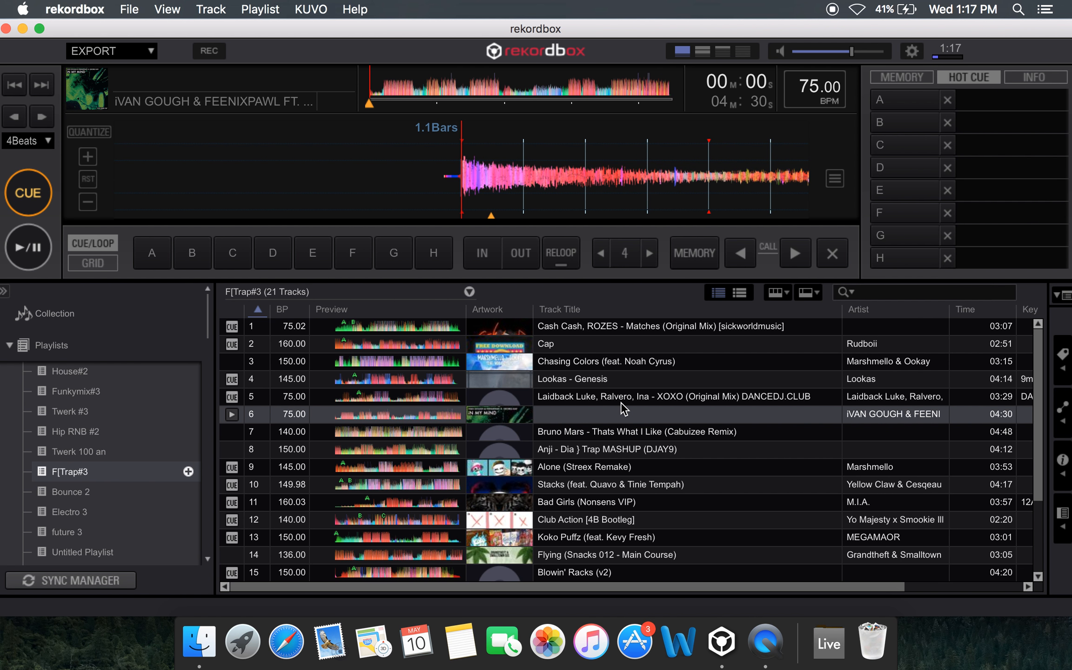
pyautogui.click(910, 78)
pyautogui.click(27, 246)
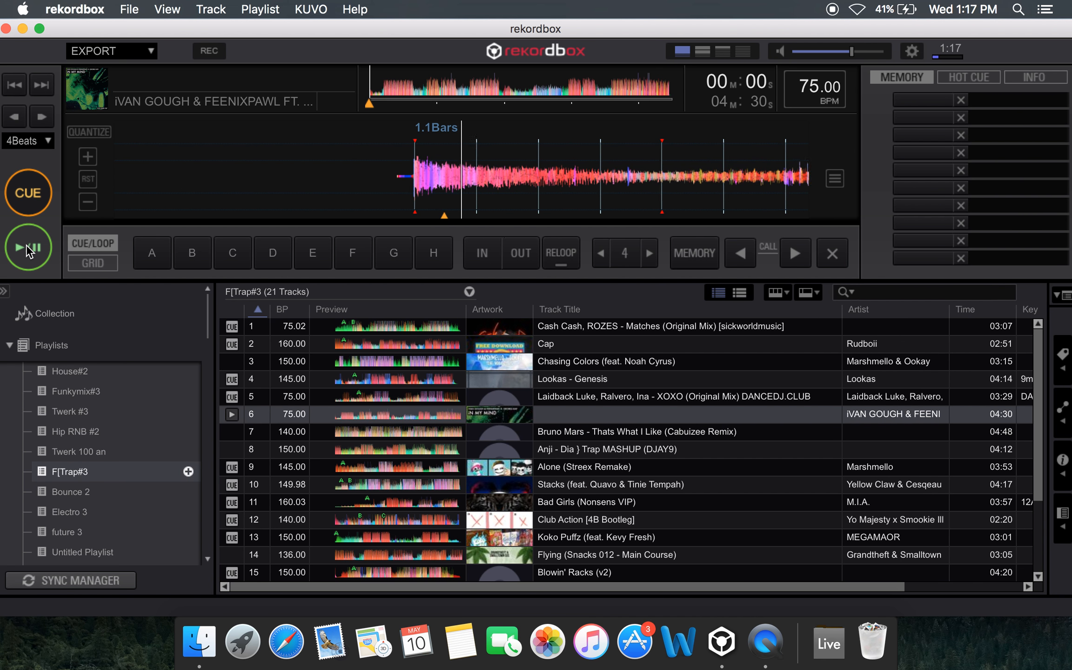
pyautogui.click(426, 86)
pyautogui.moveTo(416, 159); pyautogui.dragTo(580, 173)
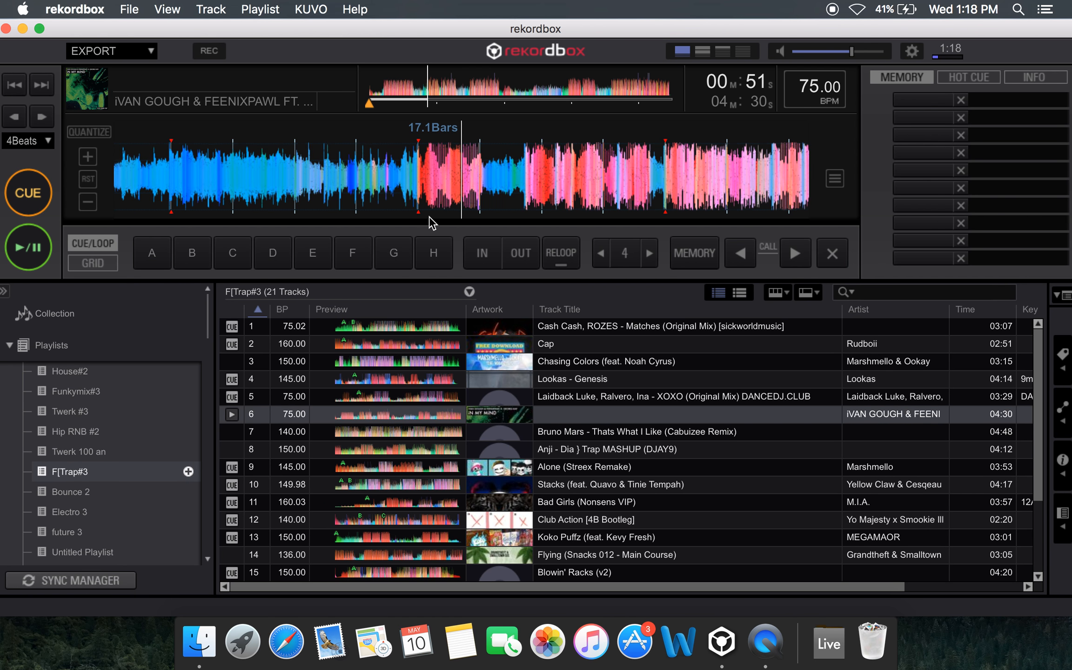
pyautogui.moveTo(432, 198); pyautogui.dragTo(703, 203)
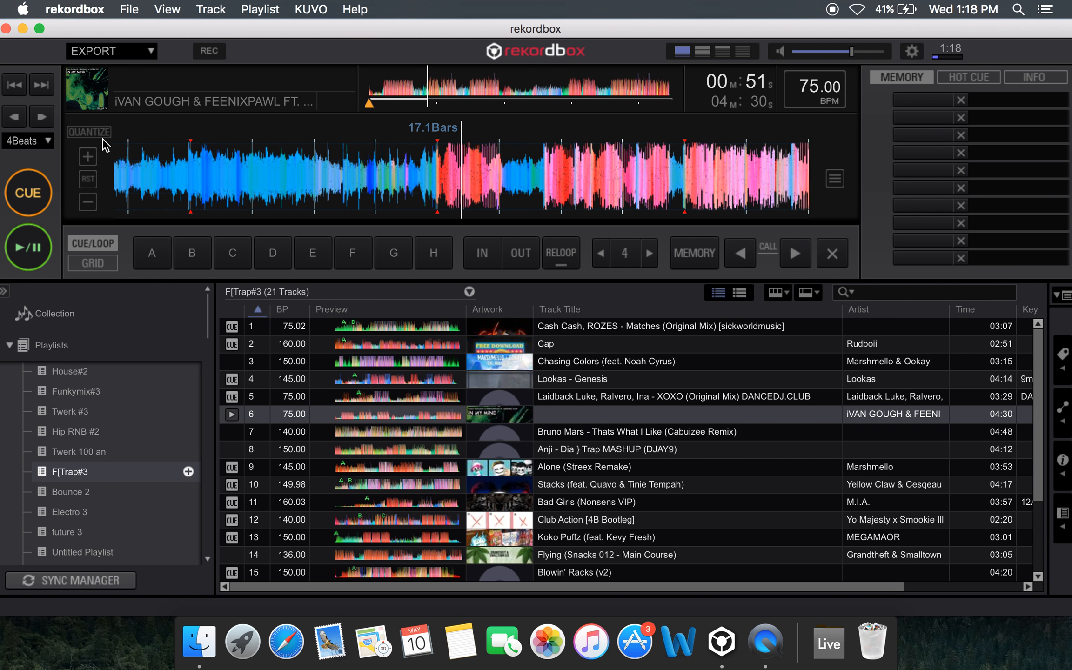
# Turn Quantize on and set hot cue A live at the 00:51 drop, then pause, remove the cue and turn Quantize off
pyautogui.moveTo(459, 165); pyautogui.dragTo(621, 172)
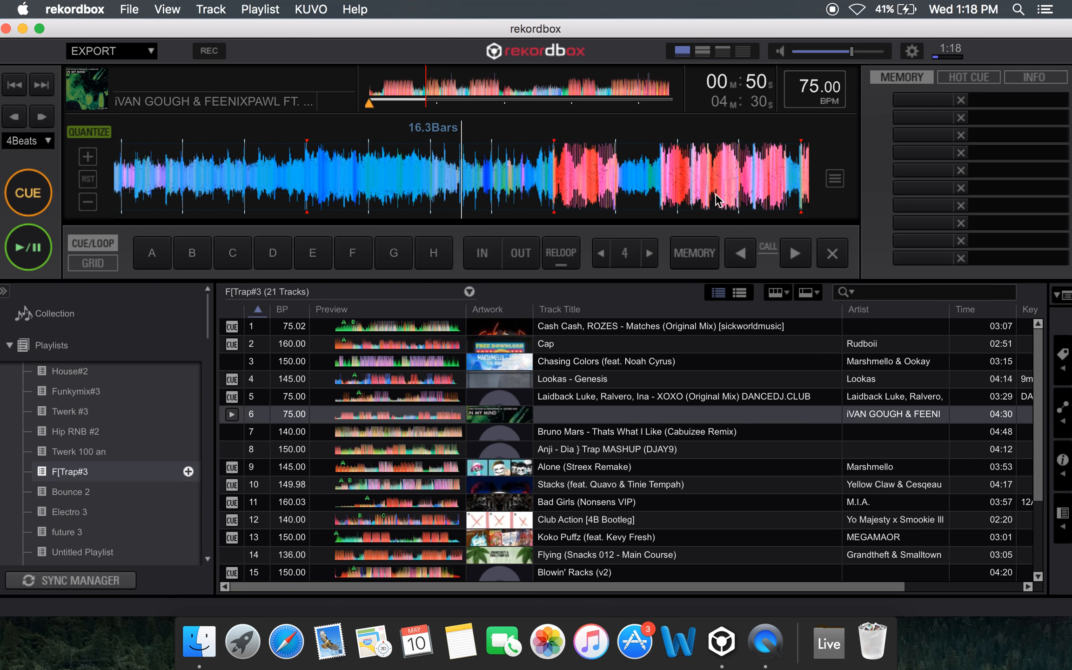
pyautogui.click(957, 82)
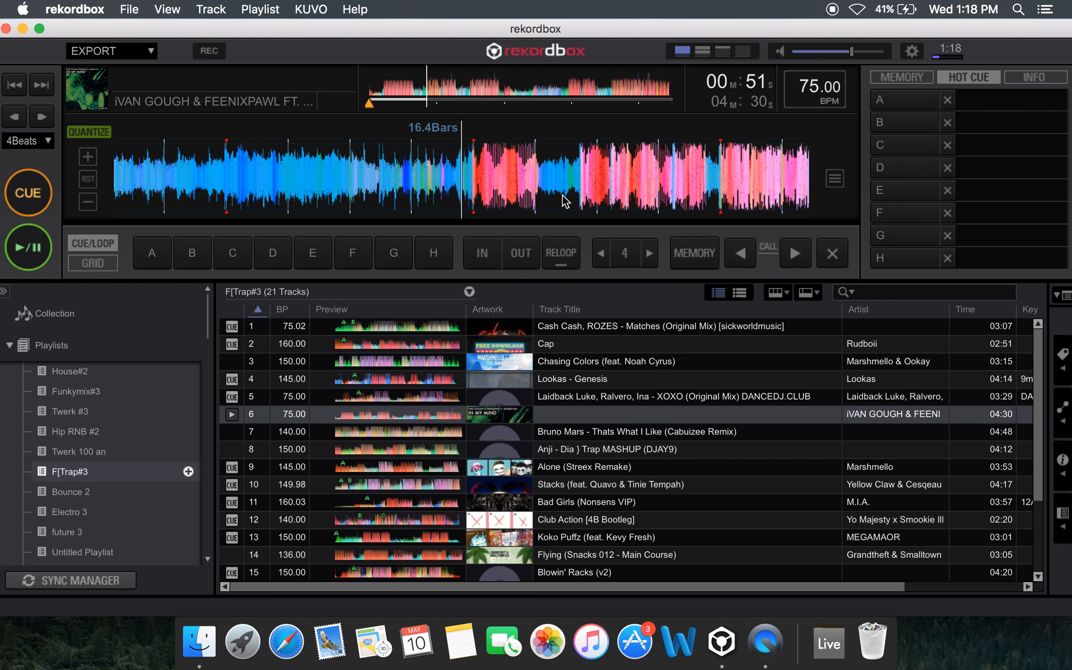
pyautogui.click(926, 98)
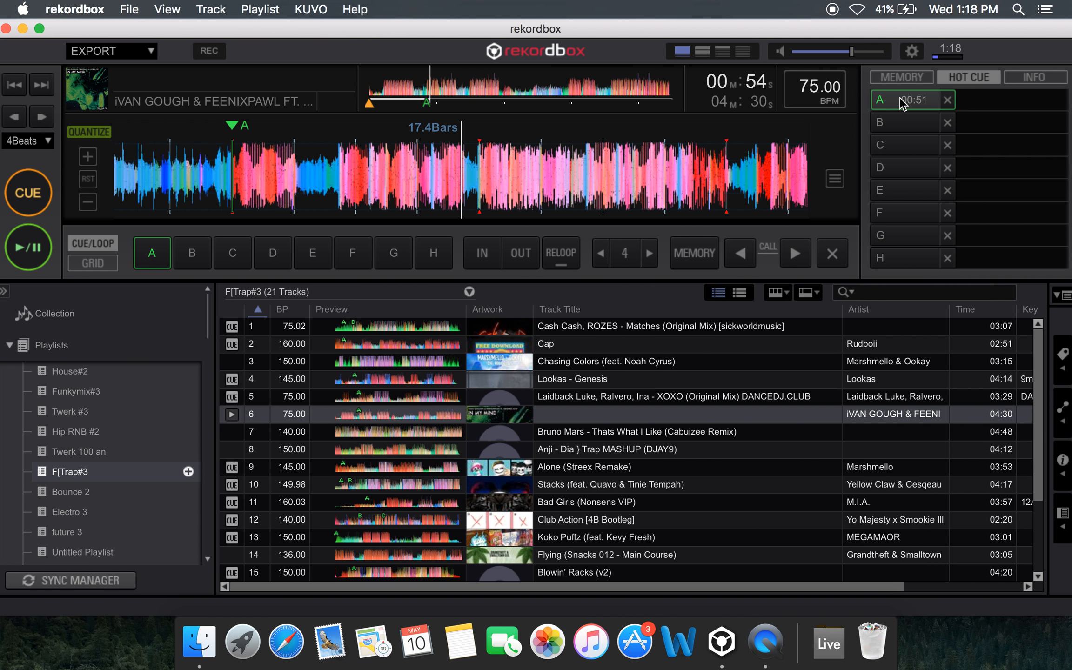
pyautogui.press('space')
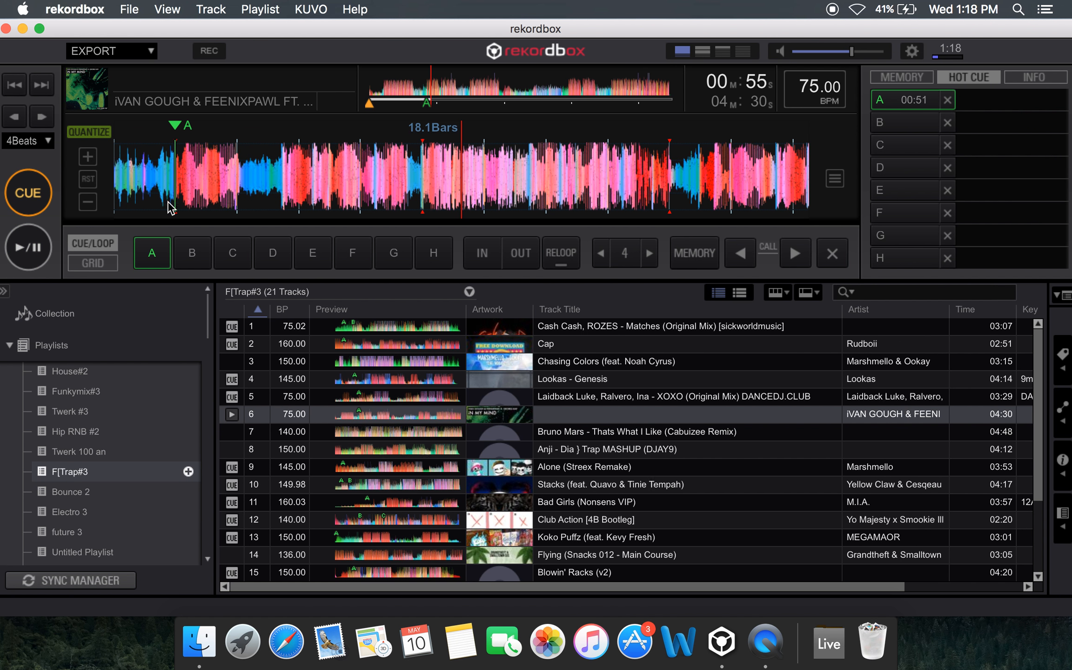
pyautogui.keyDown('shift'); pyautogui.click(166, 246); pyautogui.keyUp('shift')
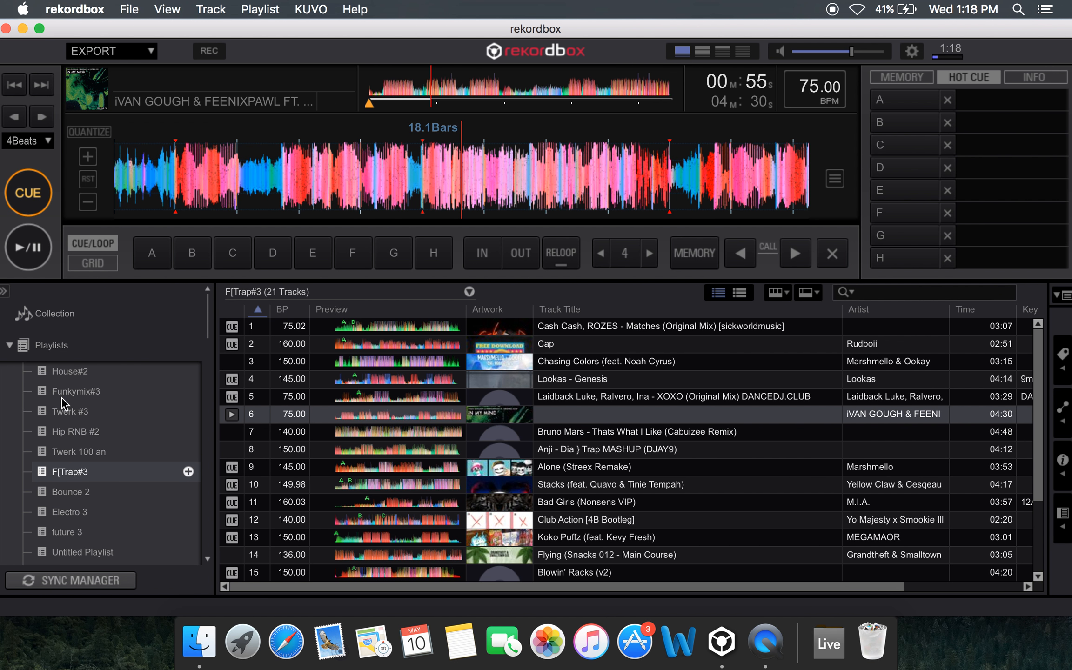
# Display the full Collection and load AABEL - Ring Di Alarm320.mp3 from All My Files in Finder into the rekordbox player
pyautogui.click(197, 650)
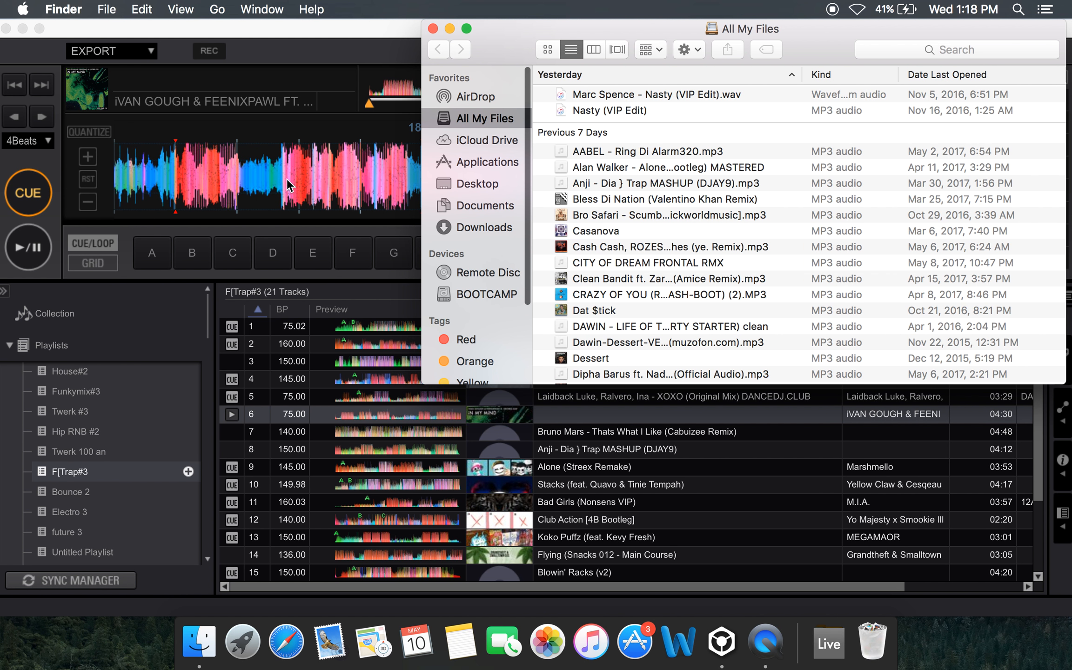
pyautogui.click(80, 322)
pyautogui.click(79, 322)
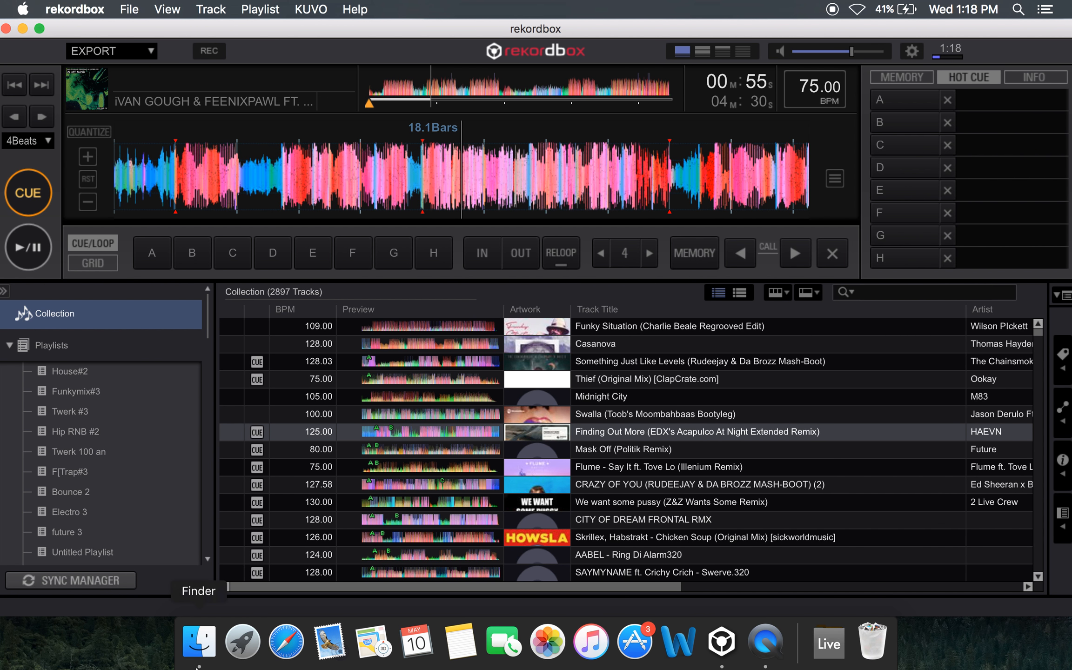
pyautogui.click(198, 666)
pyautogui.click(636, 162)
pyautogui.click(675, 151)
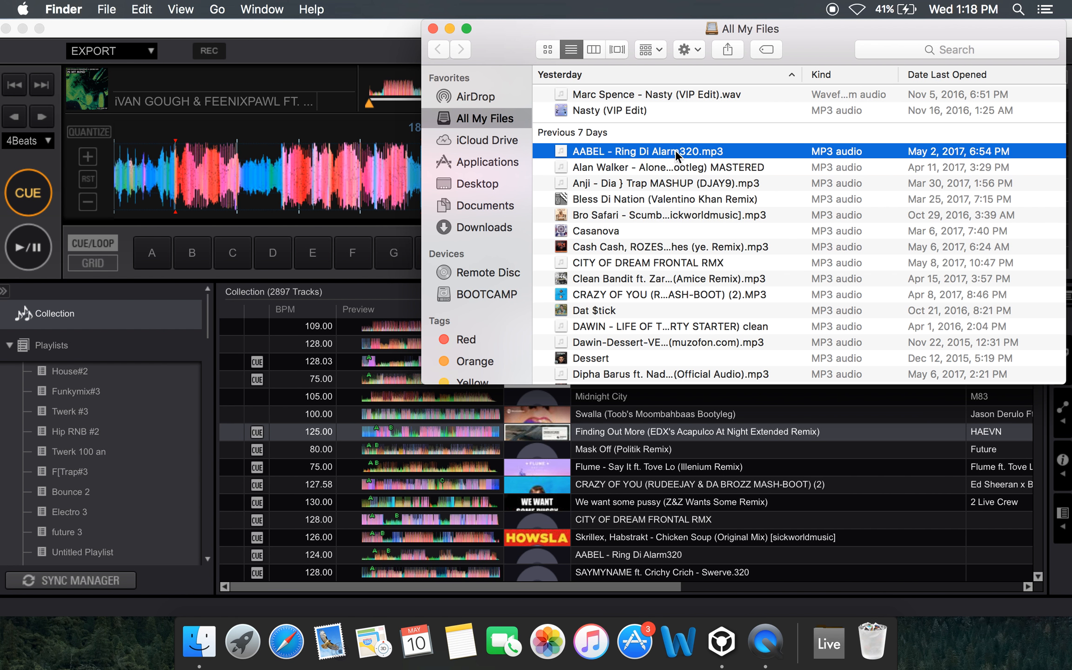
pyautogui.moveTo(690, 150); pyautogui.dragTo(385, 186)
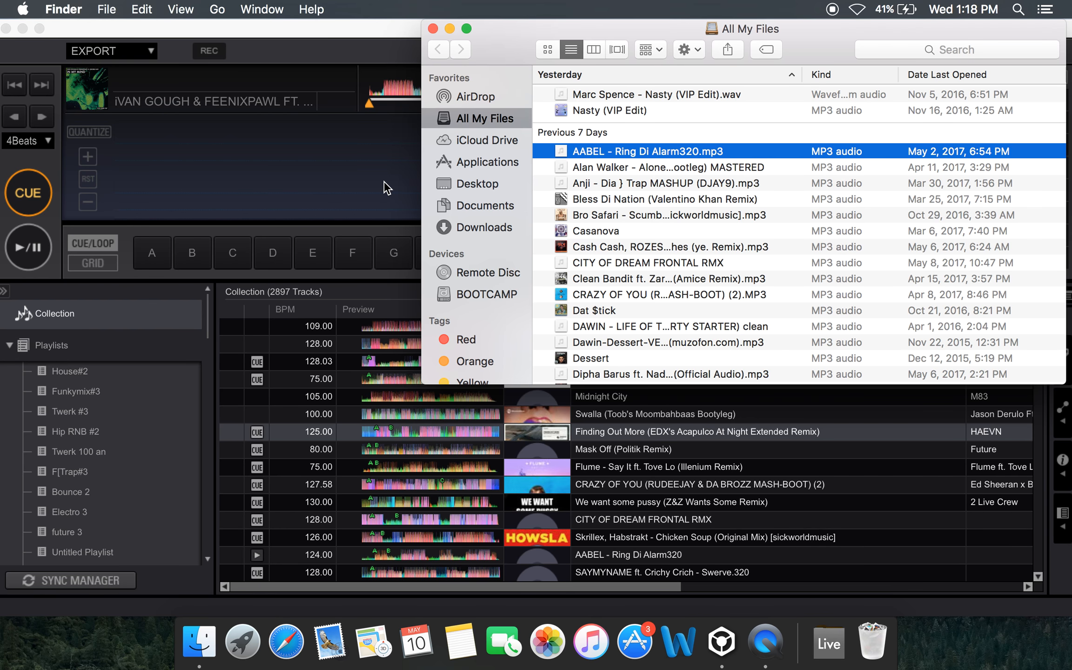
pyautogui.click(408, 30)
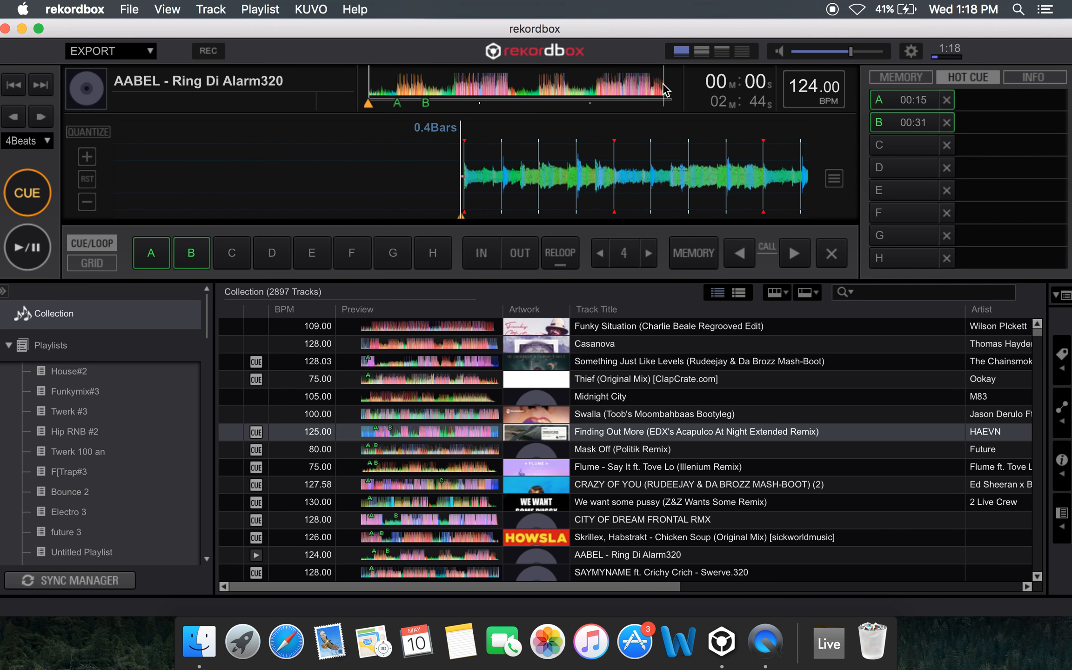
# Inspect the track's waveform around the second drop and hot cue A, ending just before hot cue A
pyautogui.click(399, 69)
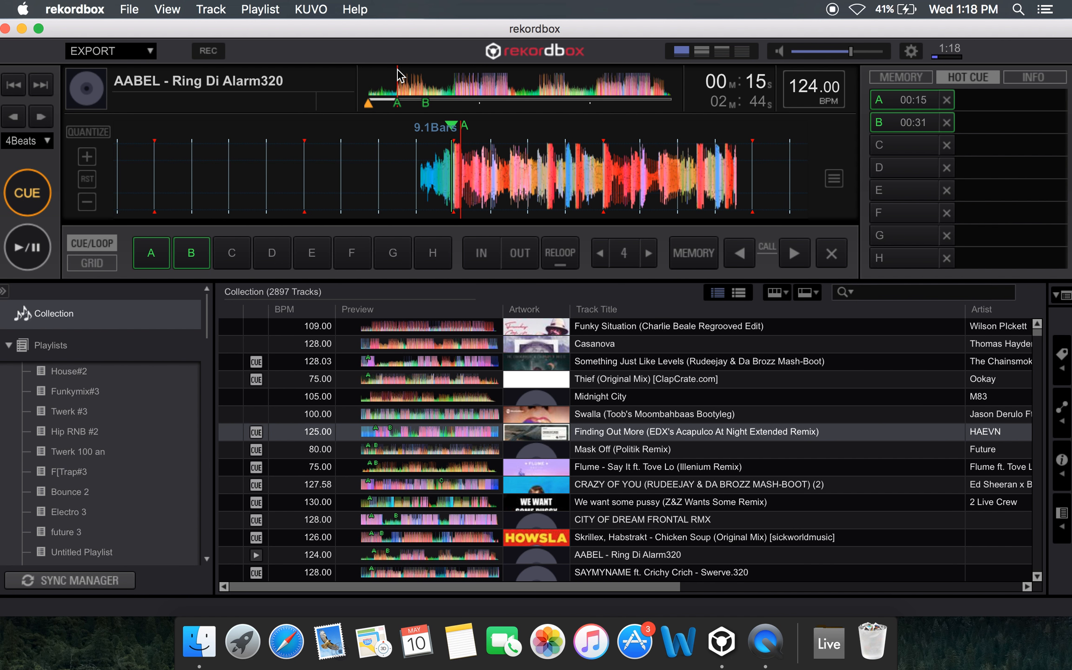
pyautogui.click(453, 77)
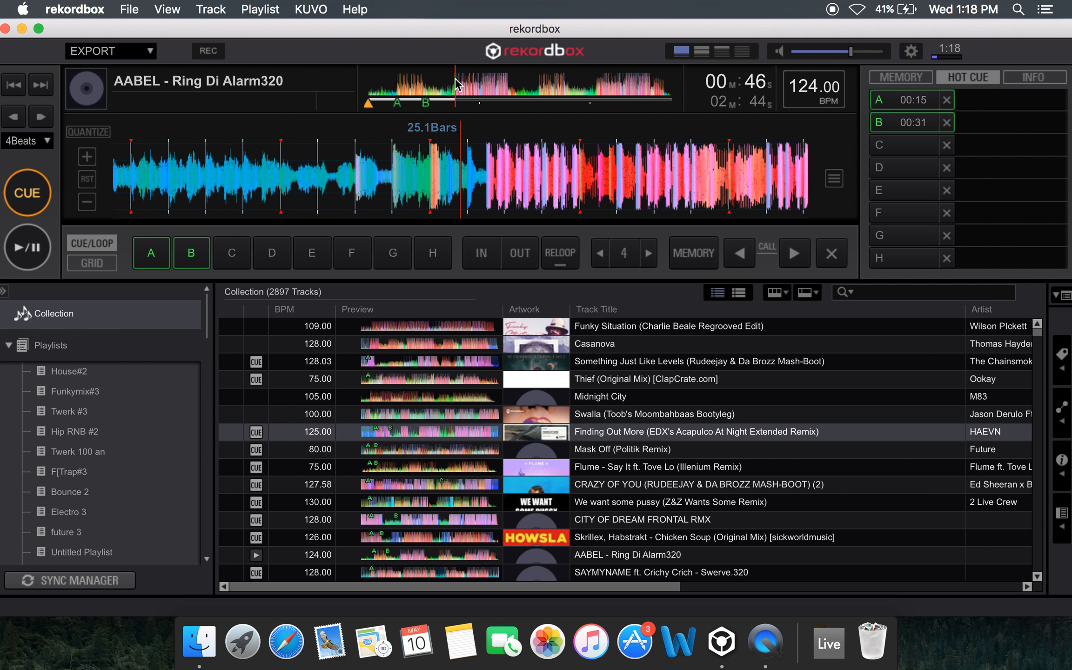
pyautogui.click(387, 84)
pyautogui.click(398, 86)
pyautogui.click(395, 86)
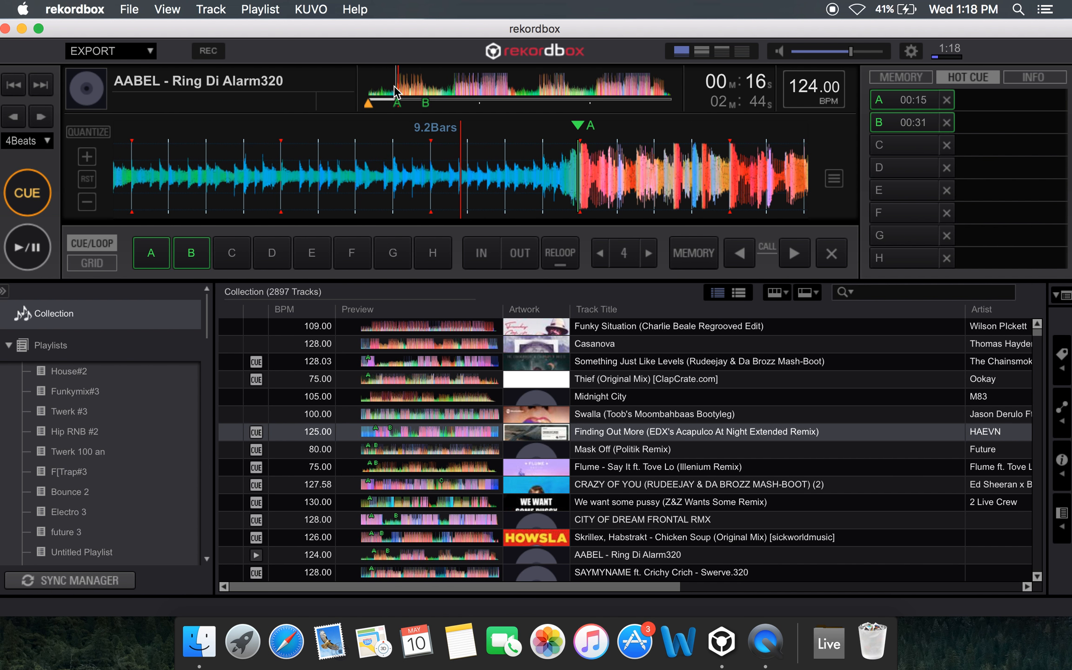
pyautogui.moveTo(579, 169); pyautogui.dragTo(465, 194)
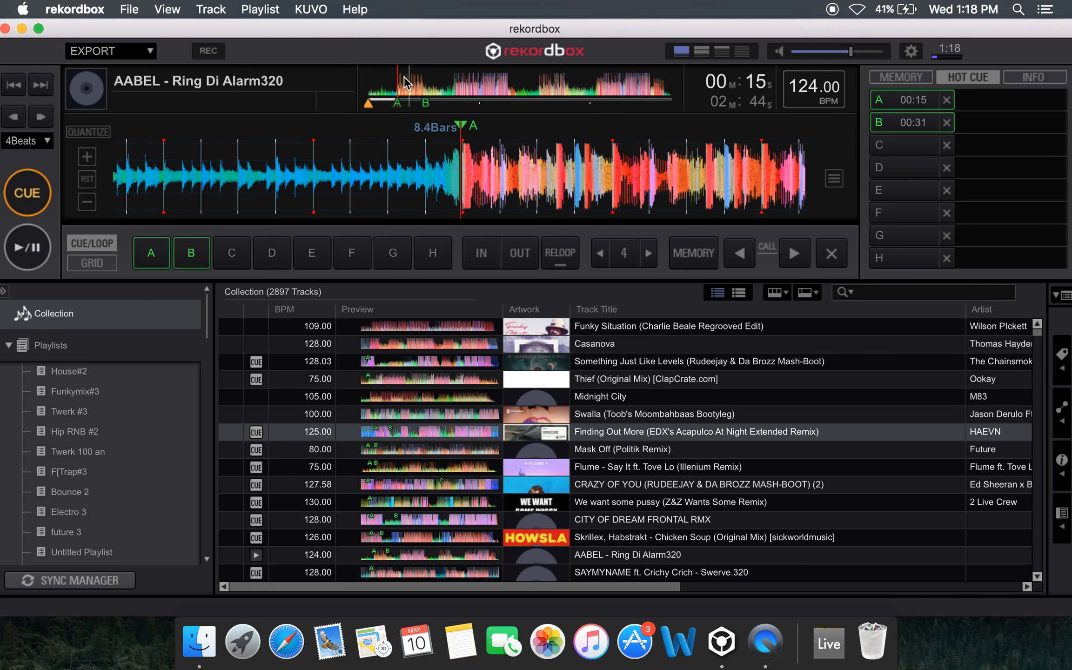
pyautogui.moveTo(489, 189); pyautogui.dragTo(525, 186)
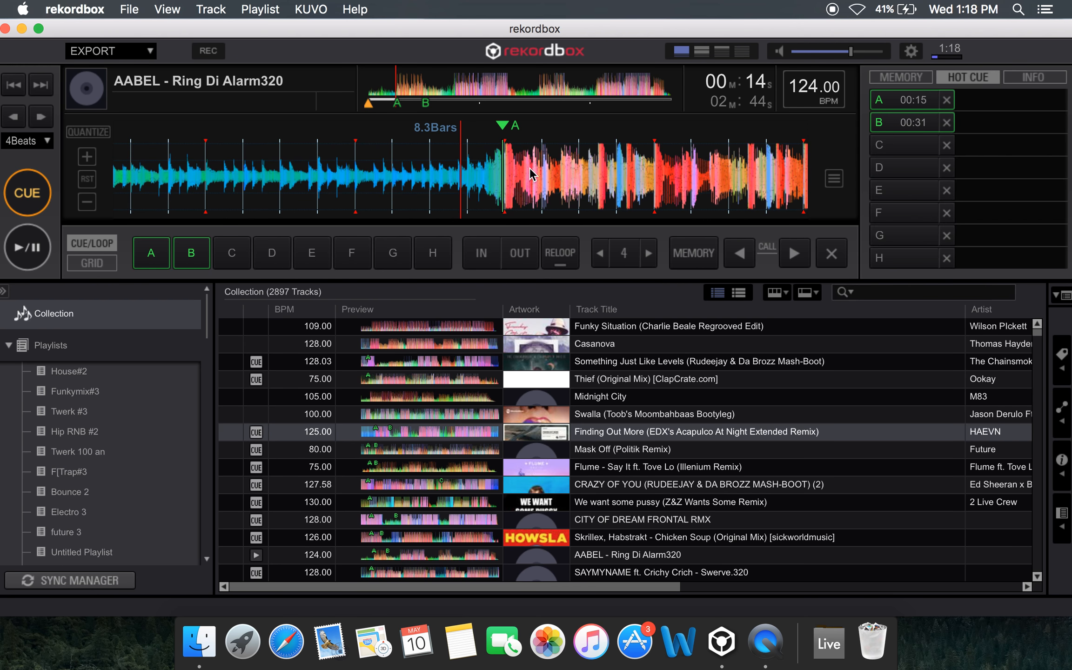
# Play the track from hot cue A and from the later drop, view its file information, and pause playback
pyautogui.press('1')
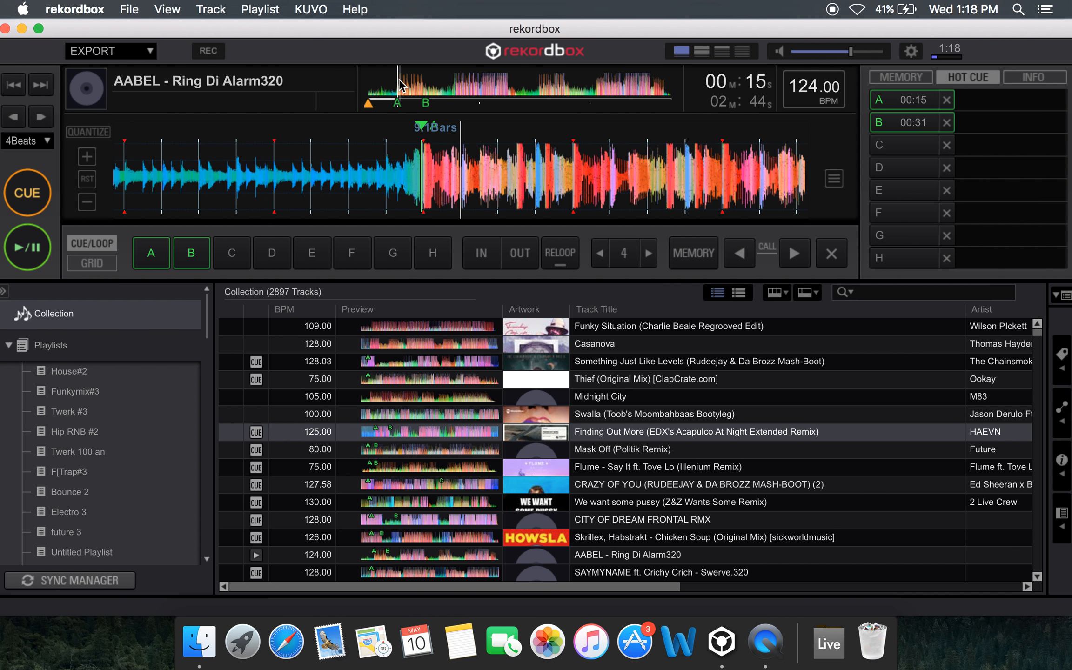
pyautogui.press('2')
pyautogui.click(458, 83)
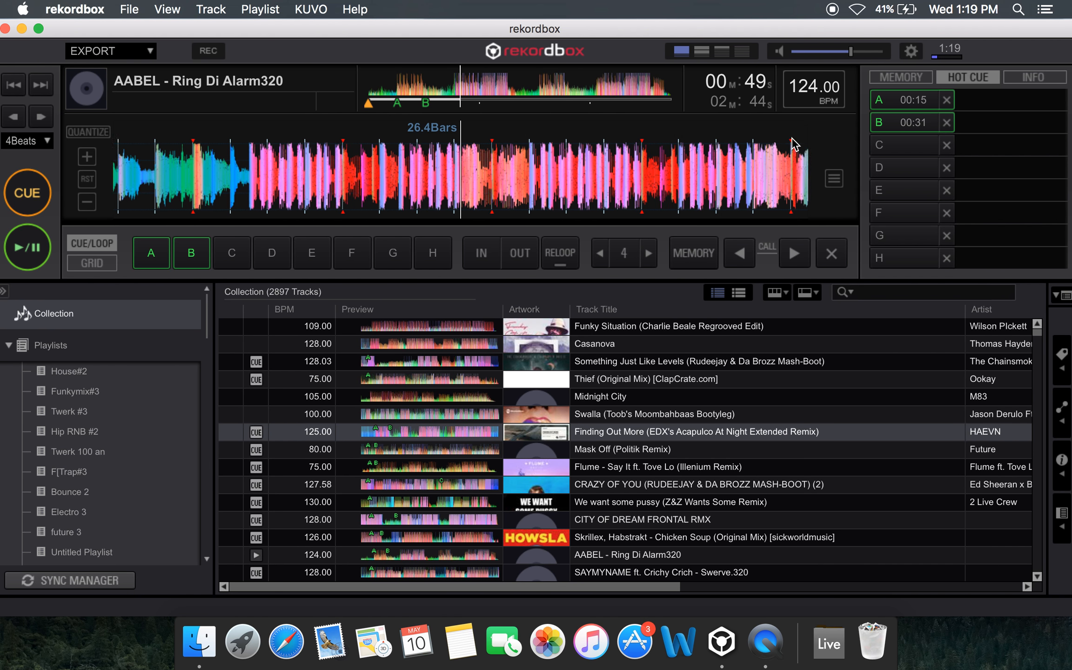
pyautogui.click(1048, 77)
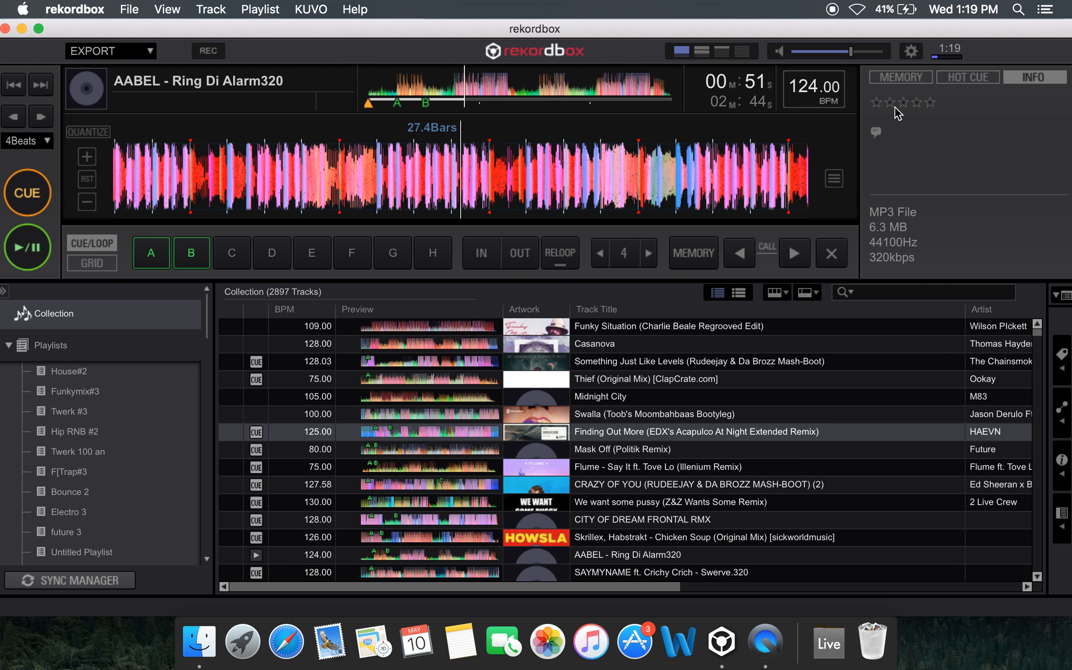
pyautogui.press('space')
# Load Finding Out More (EDX's Acapulco At Night Extended Remix) into the player and review the Collection's album, genre and rating columns
pyautogui.moveTo(658, 432); pyautogui.dragTo(661, 186)
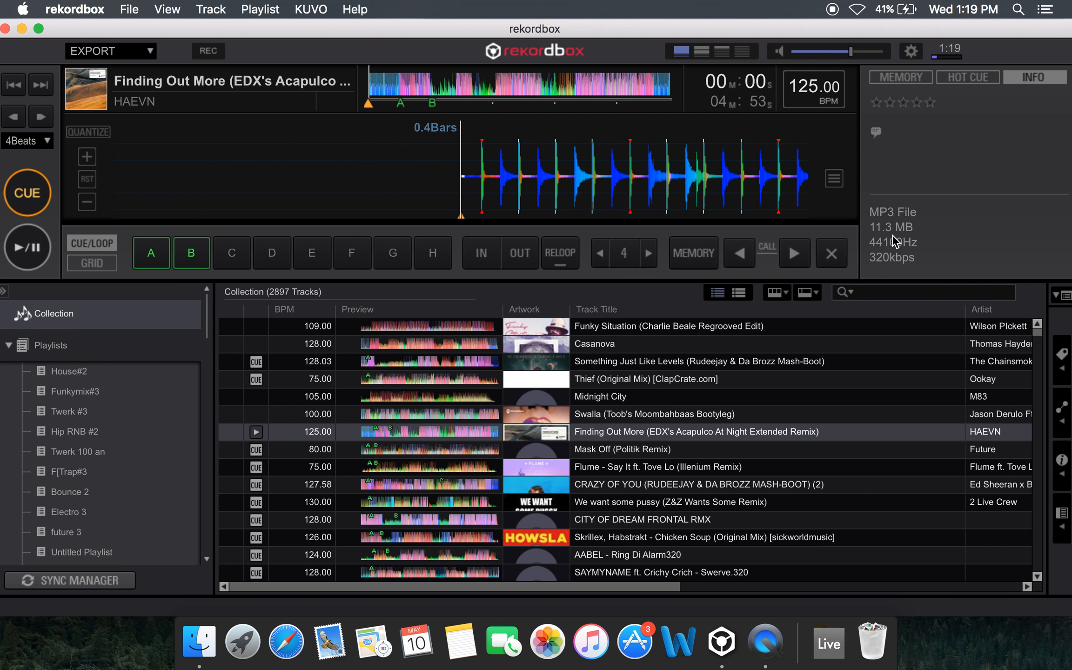
pyautogui.hscroll(10, 923, 479)
pyautogui.hscroll(-10, 775, 432)
pyautogui.hscroll(10, 874, 331)
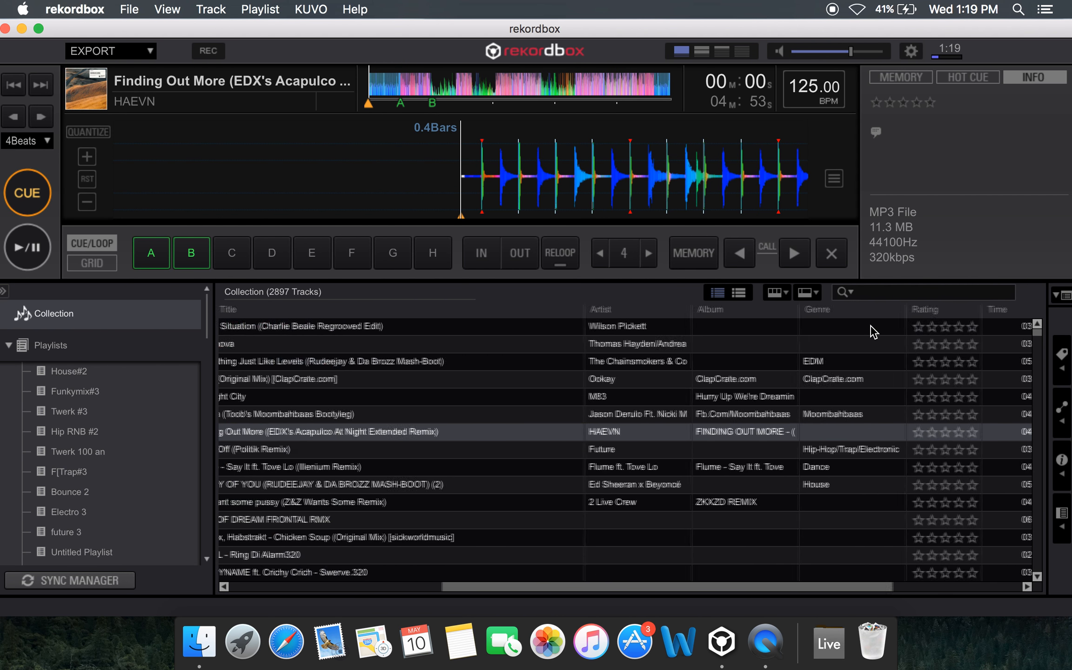
pyautogui.hscroll(-10, 874, 331)
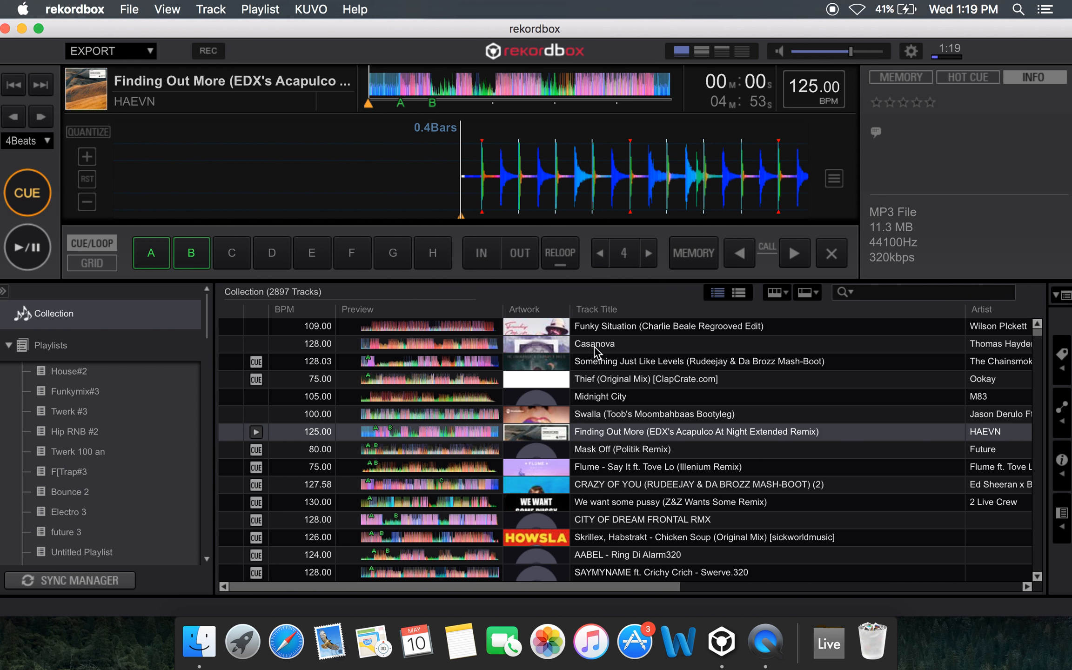
# Switch to the two-player layout and load AABEL - Ring Di Alarm320 on the second deck, then replace it with Tiesto, Sevenn - Boom (Extended Mix)
pyautogui.click(701, 50)
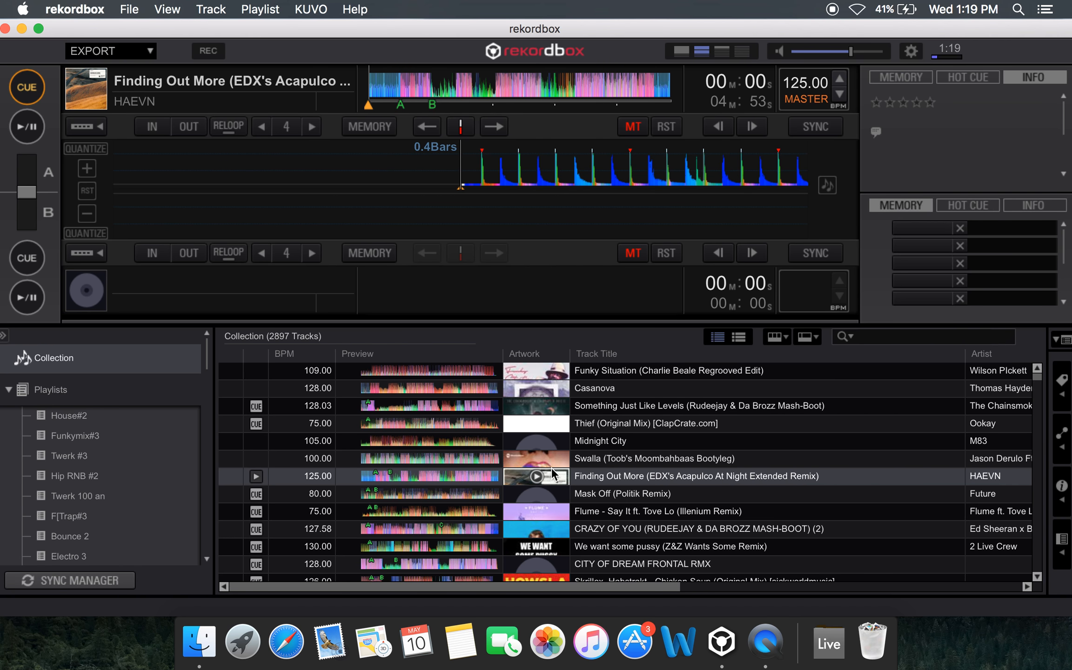
pyautogui.scroll(-4, 653, 450)
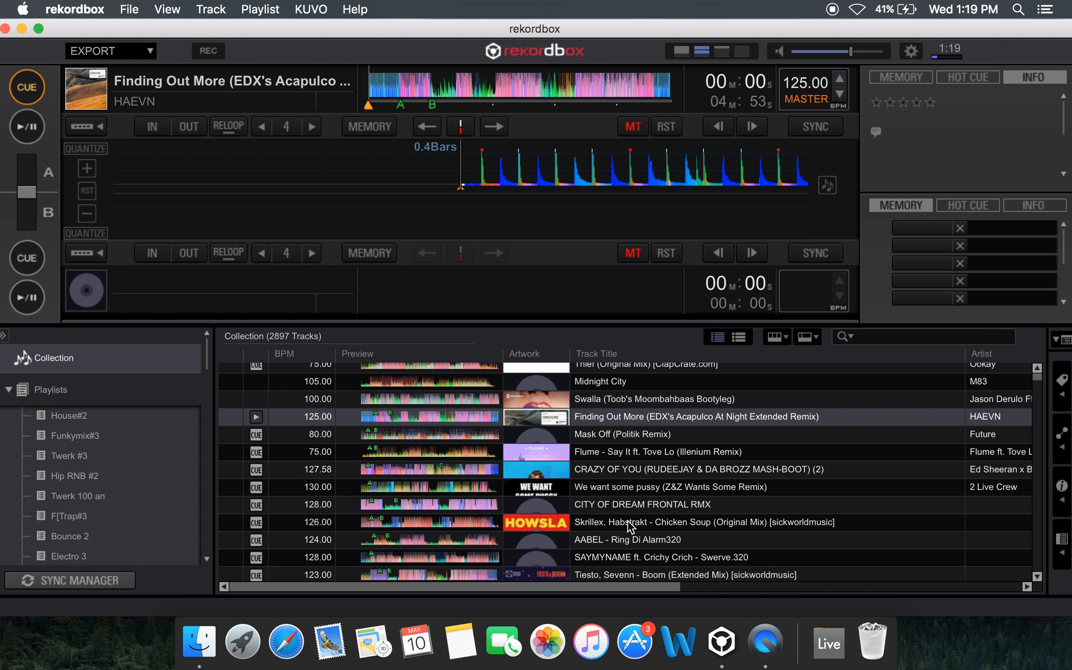
pyautogui.moveTo(626, 542); pyautogui.dragTo(576, 223)
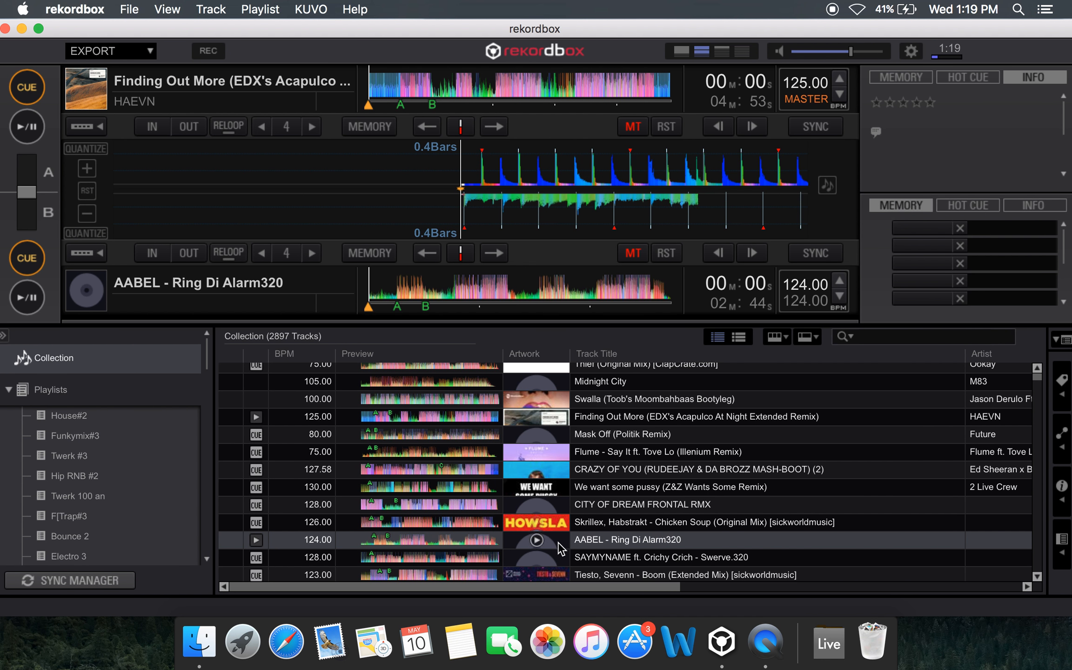
pyautogui.click(606, 575)
pyautogui.moveTo(620, 579); pyautogui.dragTo(605, 280)
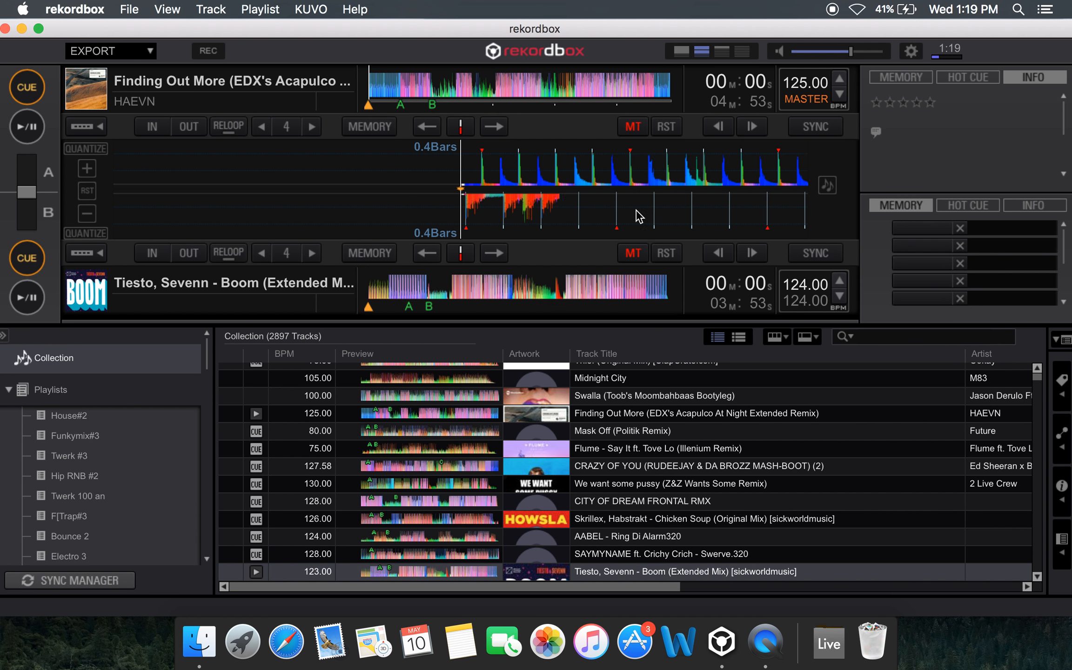
# Set the second deck's tempo to 125 BPM to match the first deck
pyautogui.doubleClick(813, 285)
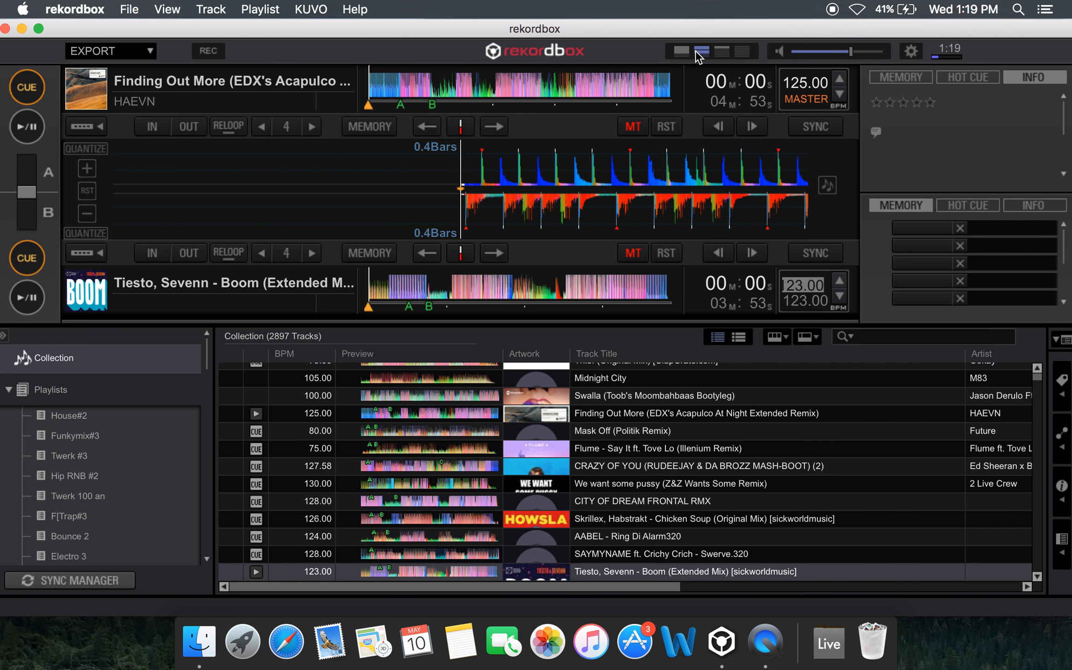
pyautogui.click(822, 311)
pyautogui.doubleClick(814, 289)
pyautogui.press('BackSpace')
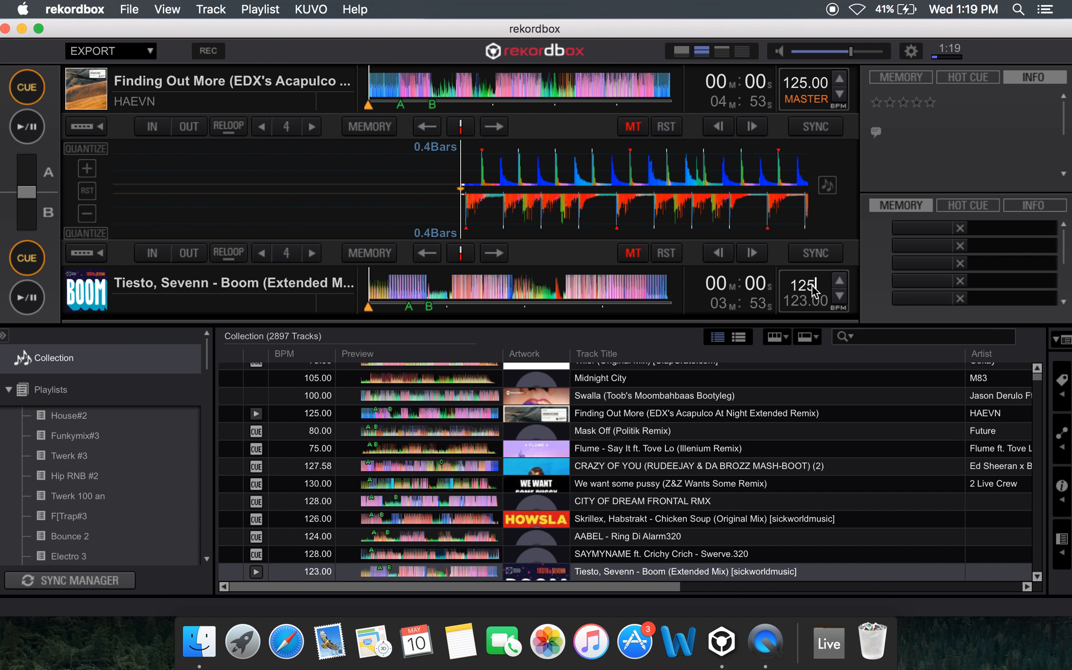
pyautogui.write('125')
pyautogui.press('Return')
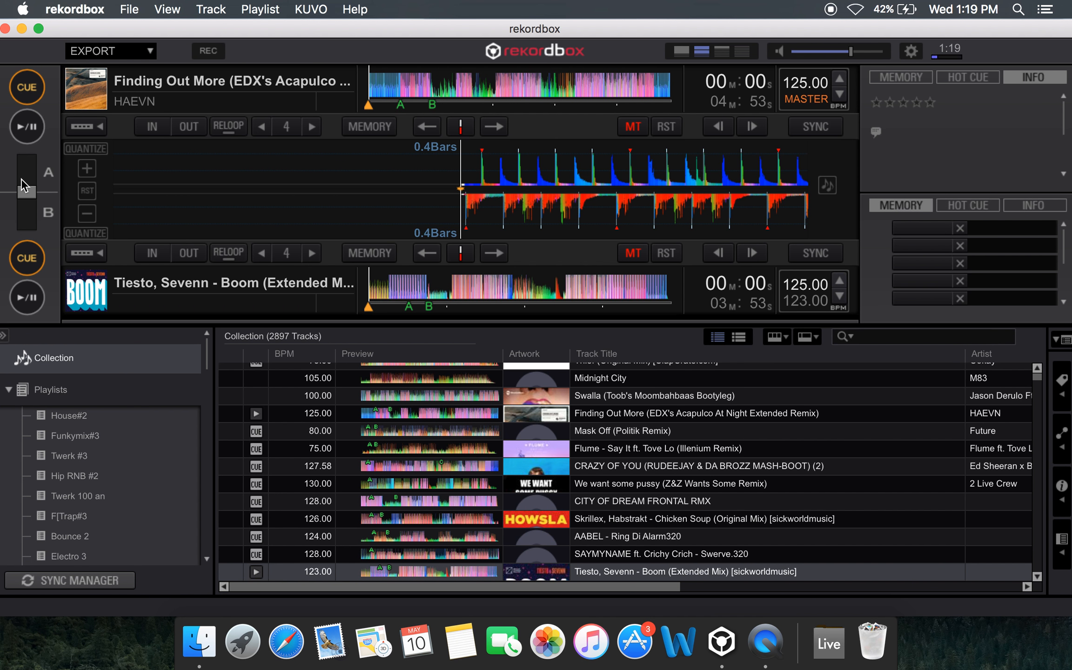
# Move the crossfader fully to deck A, start that deck, and jump playback to just around hot cue B
pyautogui.moveTo(22, 184); pyautogui.dragTo(41, 142)
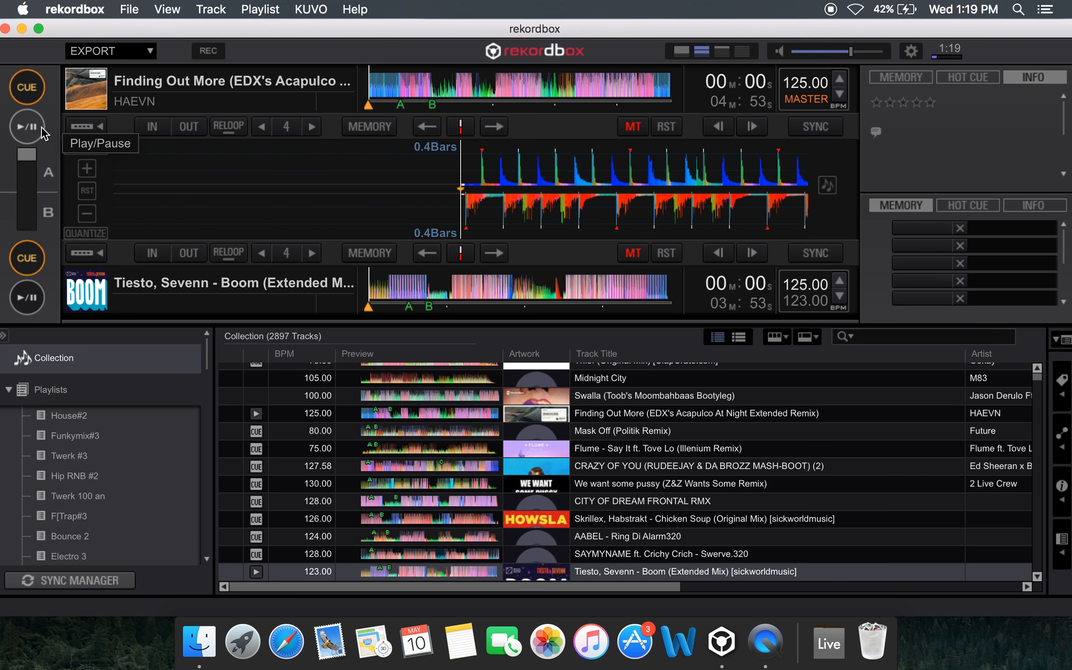
pyautogui.click(42, 130)
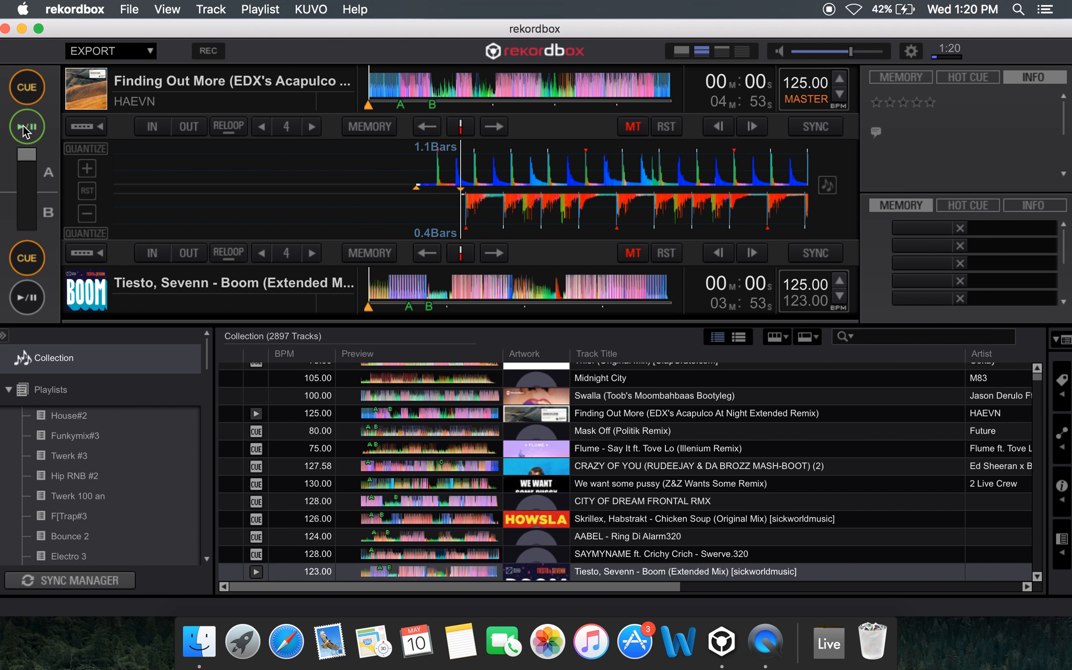
pyautogui.click(432, 85)
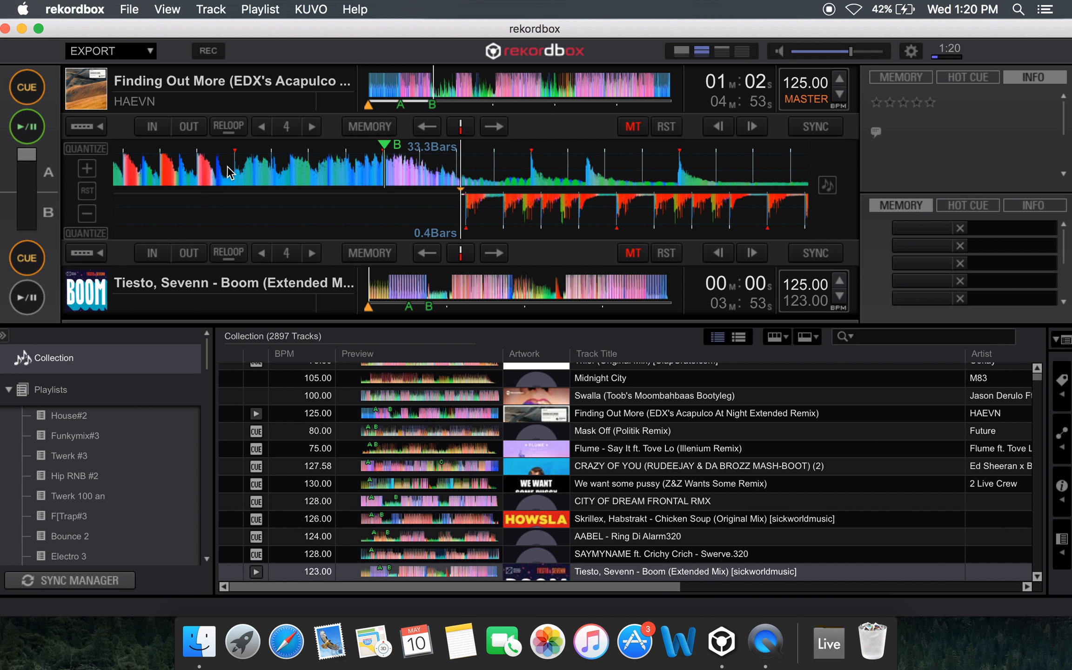
# Skip deck A ahead to about 1:20 and start deck B from its hot cue A
pyautogui.click(453, 81)
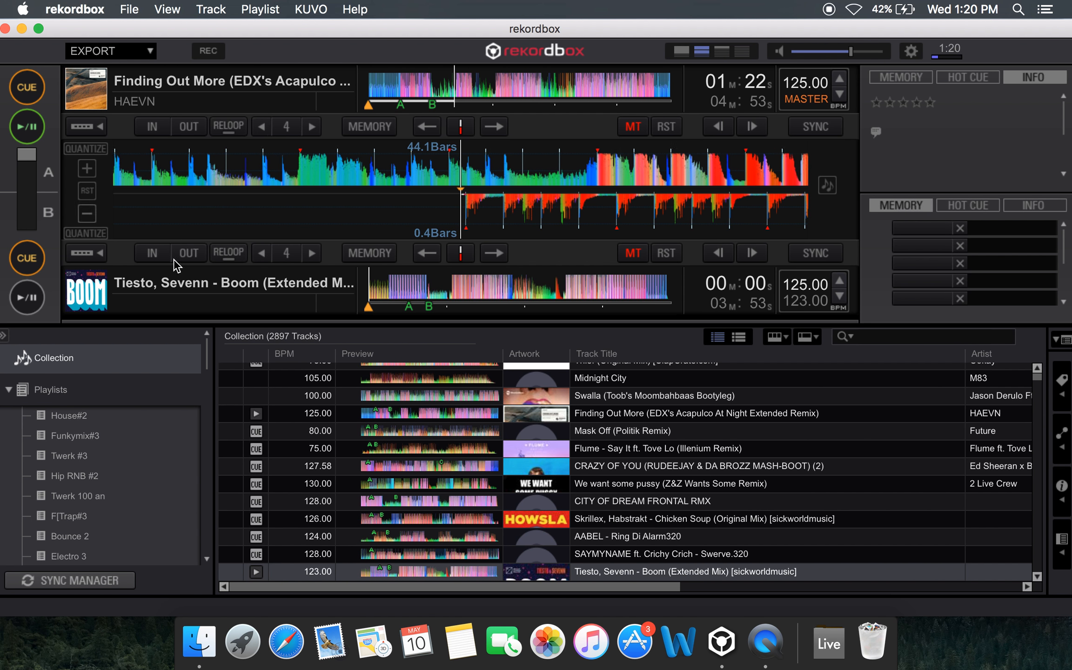
pyautogui.click(967, 206)
pyautogui.click(908, 230)
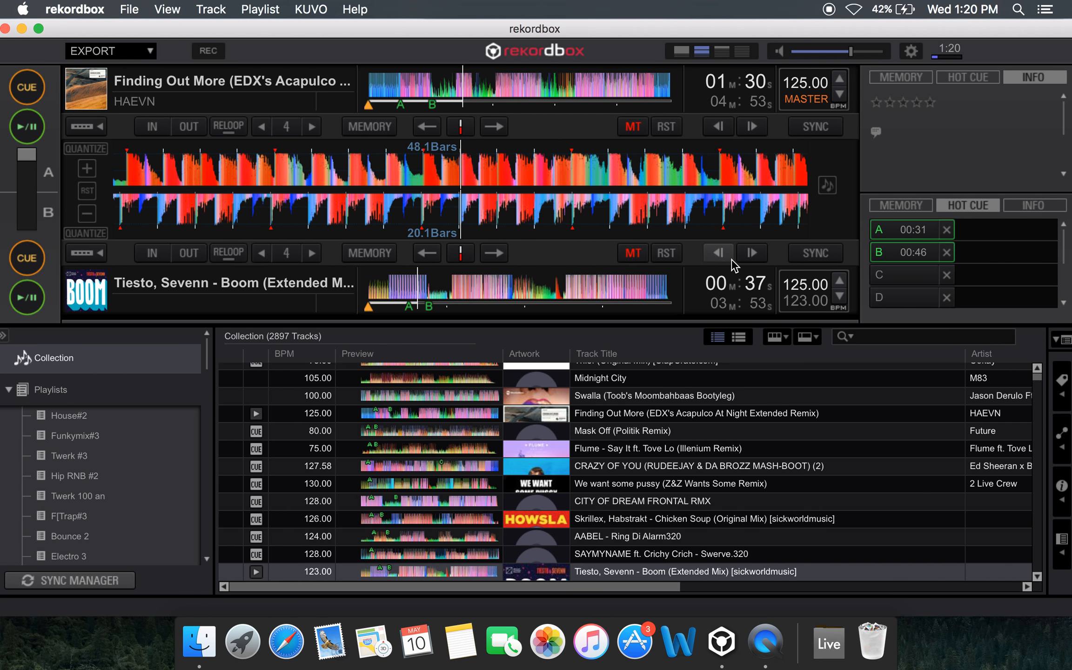
# Turn on Sync for deck B and move the crossfader fully to deck B
pyautogui.click(817, 262)
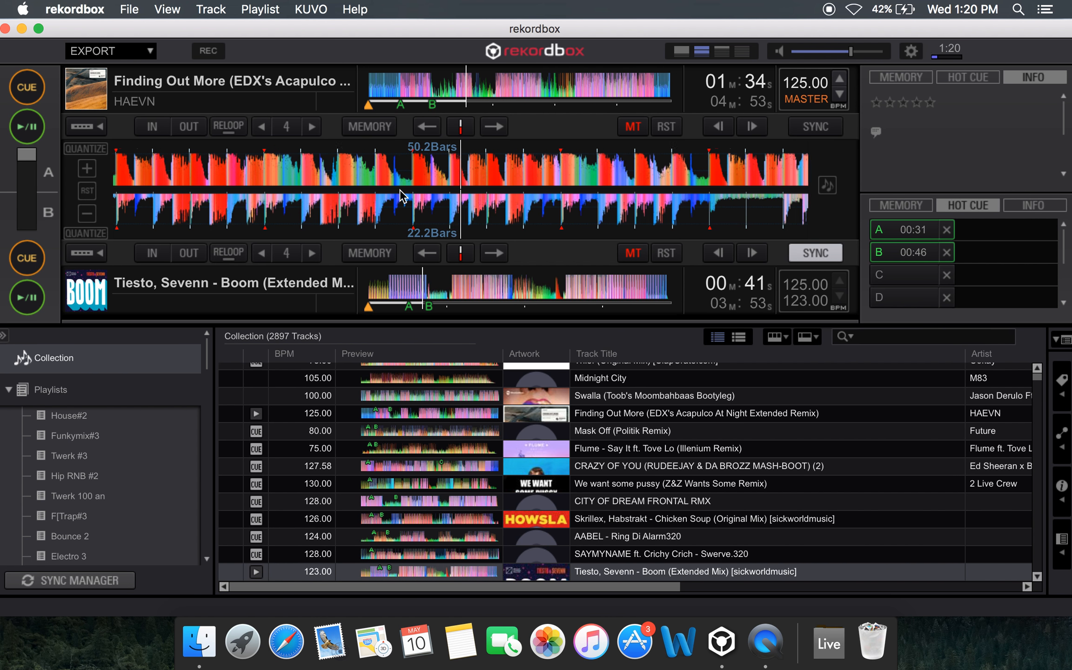
pyautogui.moveTo(31, 157); pyautogui.dragTo(33, 239)
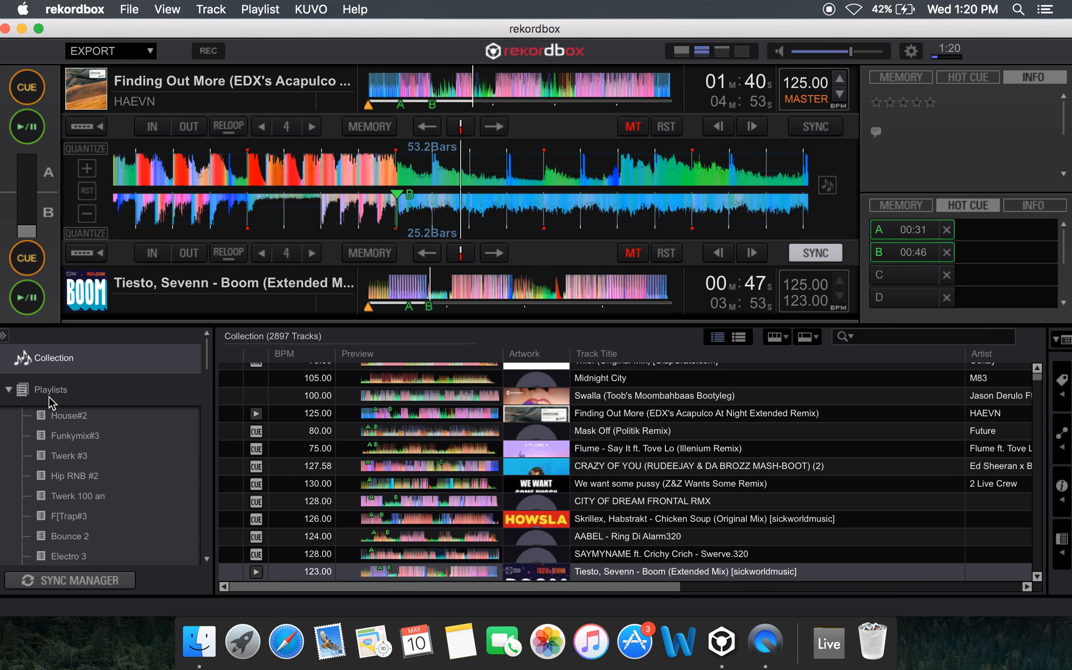
# Return both decks to their cue points and center the crossfader
pyautogui.click(27, 258)
pyautogui.click(12, 92)
pyautogui.moveTo(26, 231); pyautogui.dragTo(29, 189)
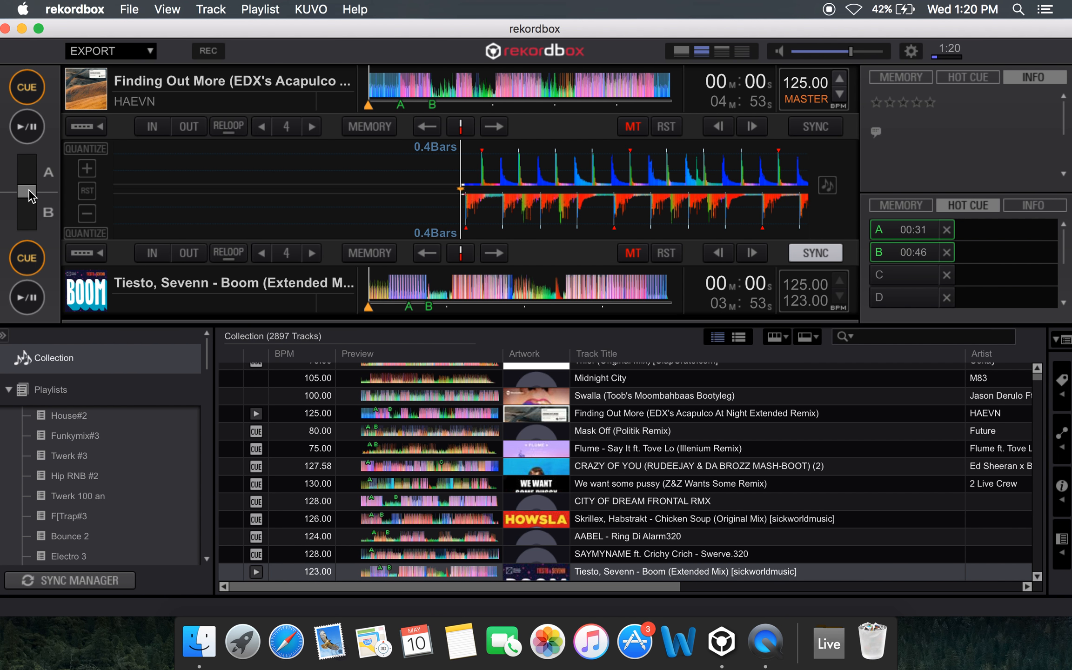
pyautogui.press('XF86AudioLowerVolume')
pyautogui.scroll(-3, 612, 431)
pyautogui.scroll(5, 613, 431)
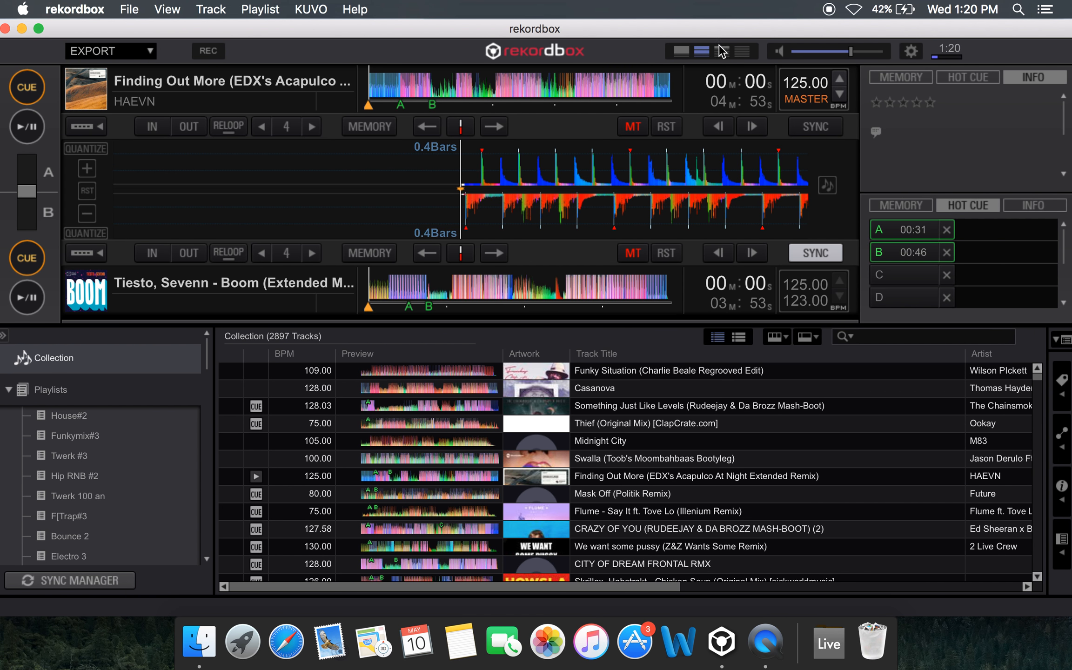
# Switch to the simple player layout and play Finding Out More from about 1:29
pyautogui.click(702, 51)
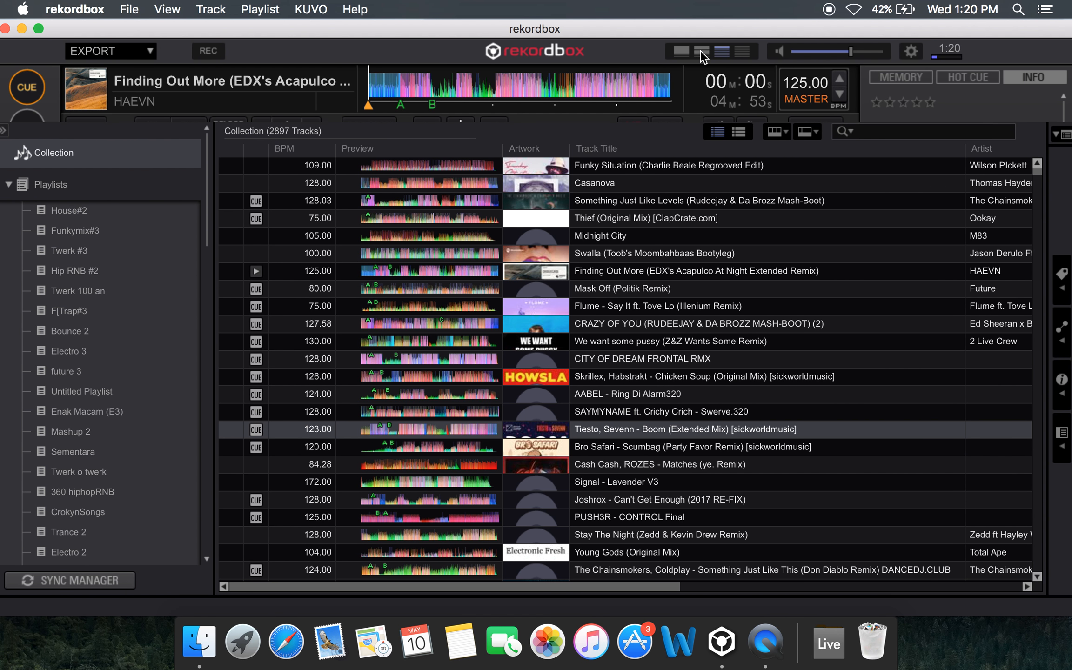
pyautogui.scroll(-2, 642, 453)
pyautogui.scroll(2, 642, 454)
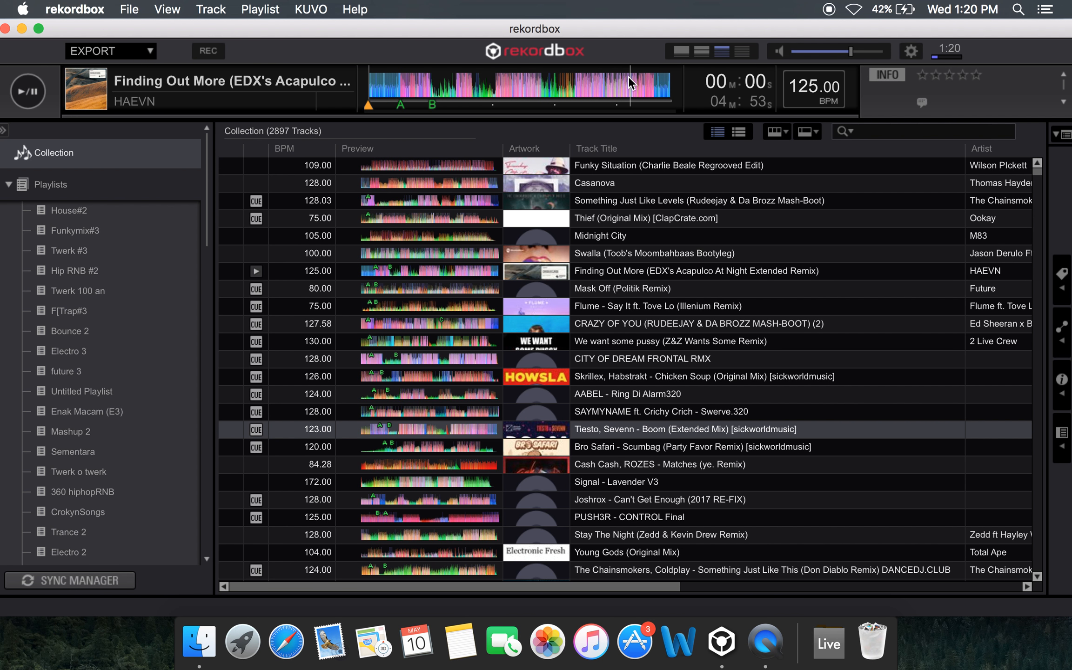
pyautogui.click(22, 105)
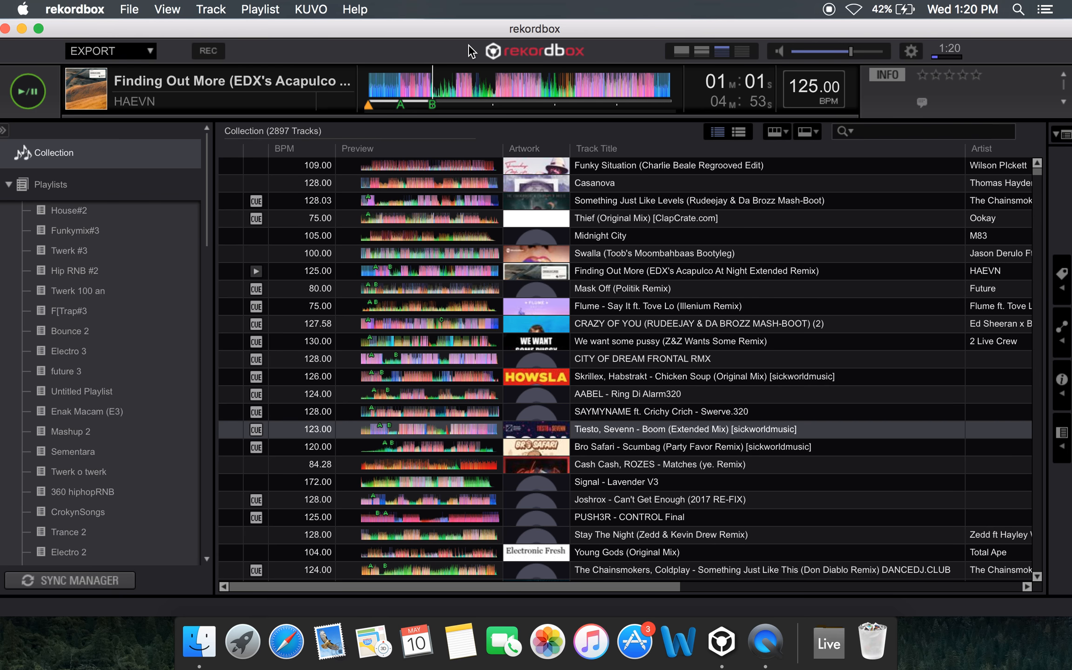
pyautogui.click(461, 80)
pyautogui.scroll(-3, 708, 232)
pyautogui.scroll(3, 708, 231)
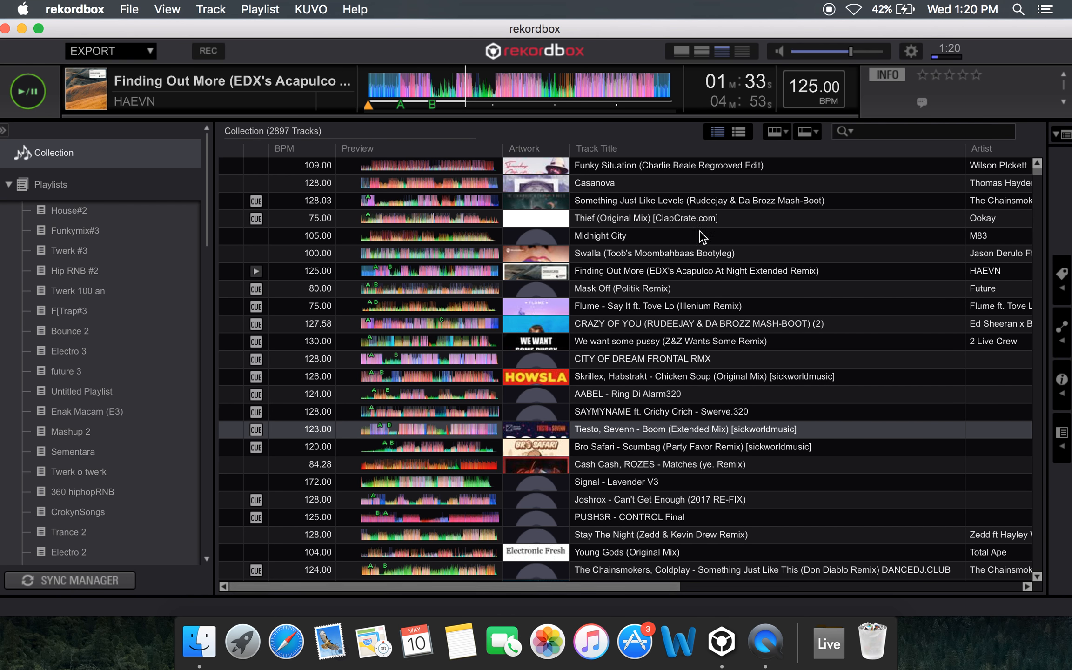
pyautogui.scroll(-5, 638, 502)
pyautogui.scroll(5, 638, 503)
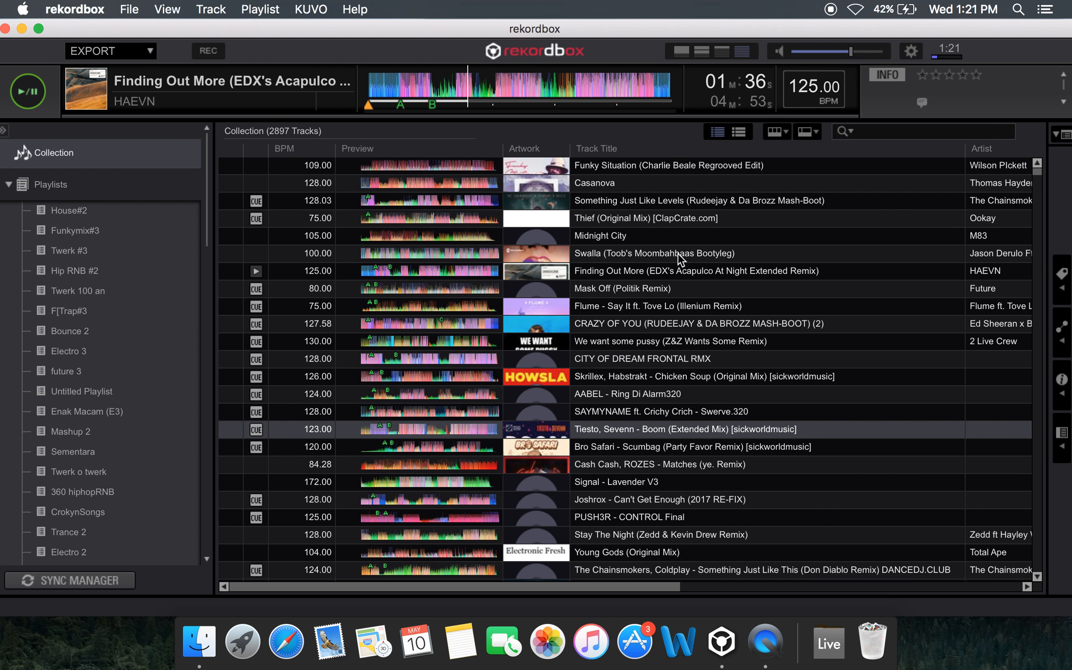
pyautogui.scroll(-3, 632, 352)
pyautogui.scroll(3, 633, 352)
pyautogui.scroll(-1, 632, 351)
pyautogui.scroll(-10, 633, 351)
pyautogui.scroll(10, 632, 351)
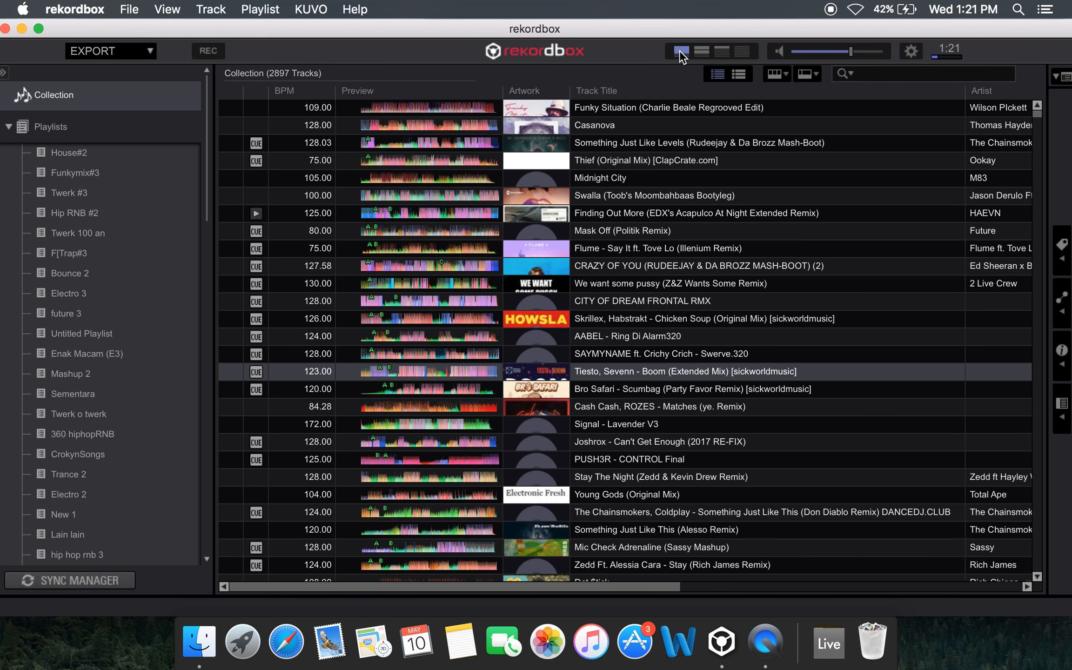
# Switch to the full one-player layout and view the track's hot cue and memory cue lists
pyautogui.click(679, 51)
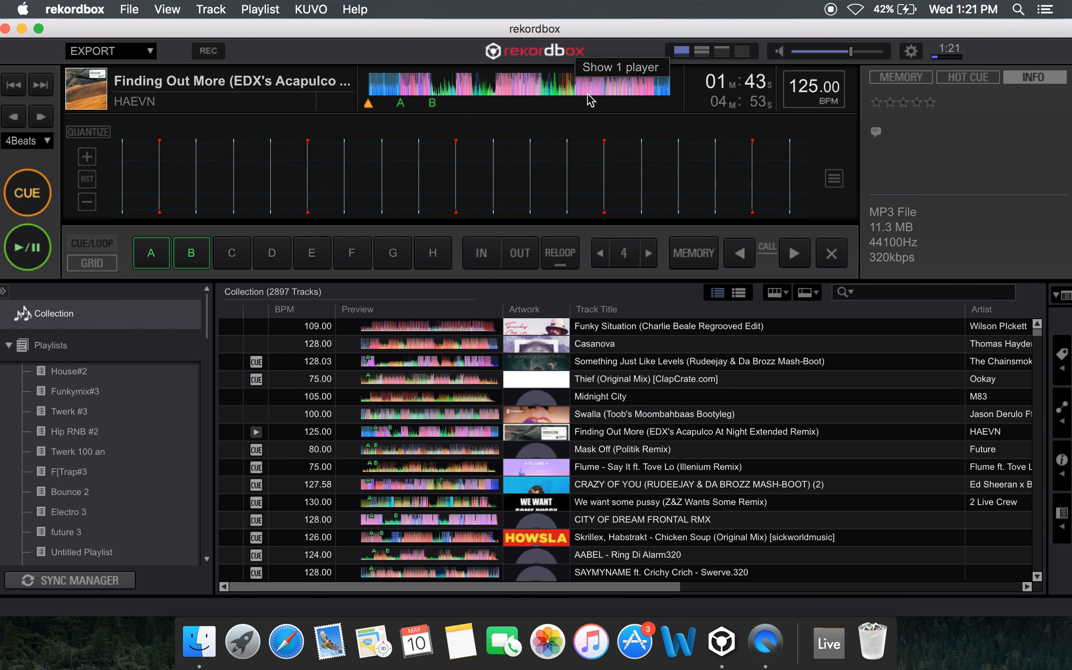
pyautogui.click(897, 75)
pyautogui.click(972, 78)
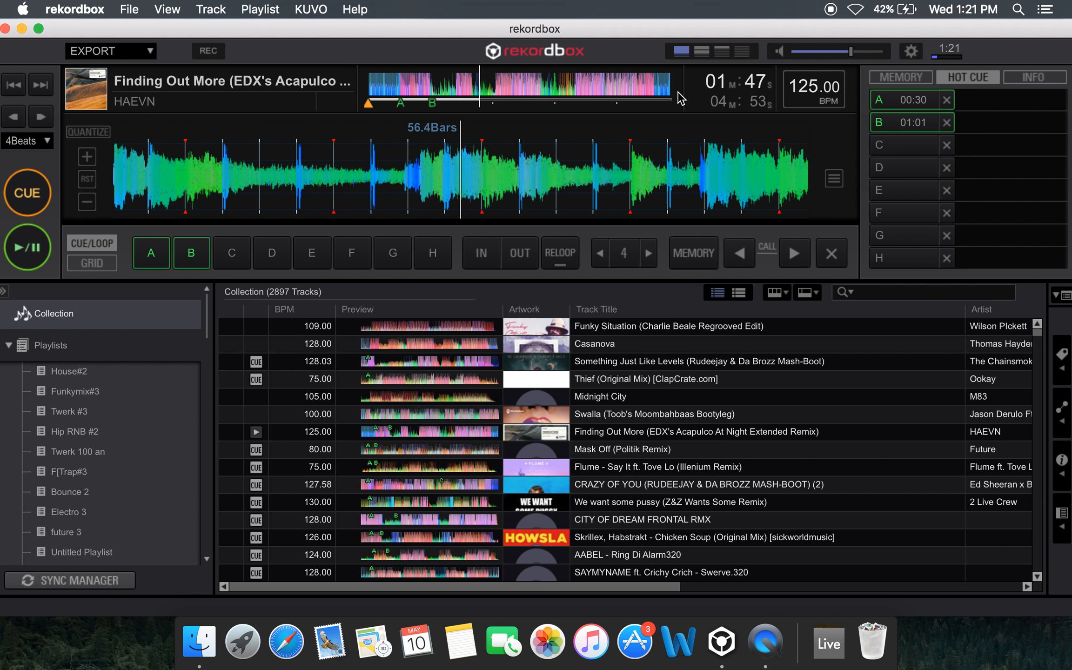
pyautogui.click(912, 80)
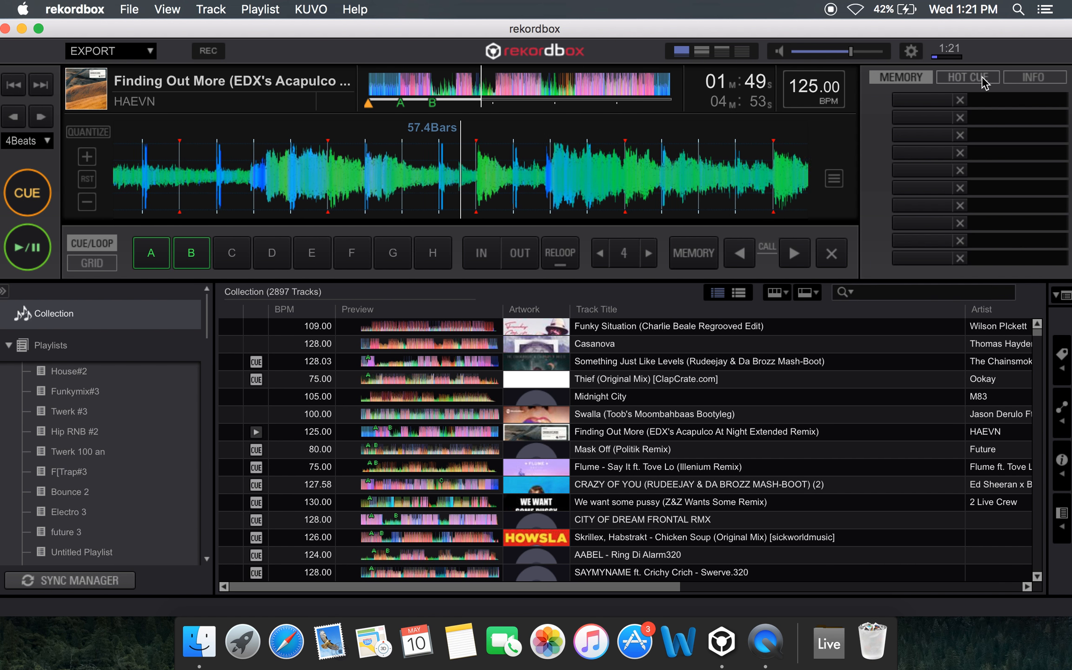
# Pause playback and check the hot cue and memory cue lists again
pyautogui.press('space')
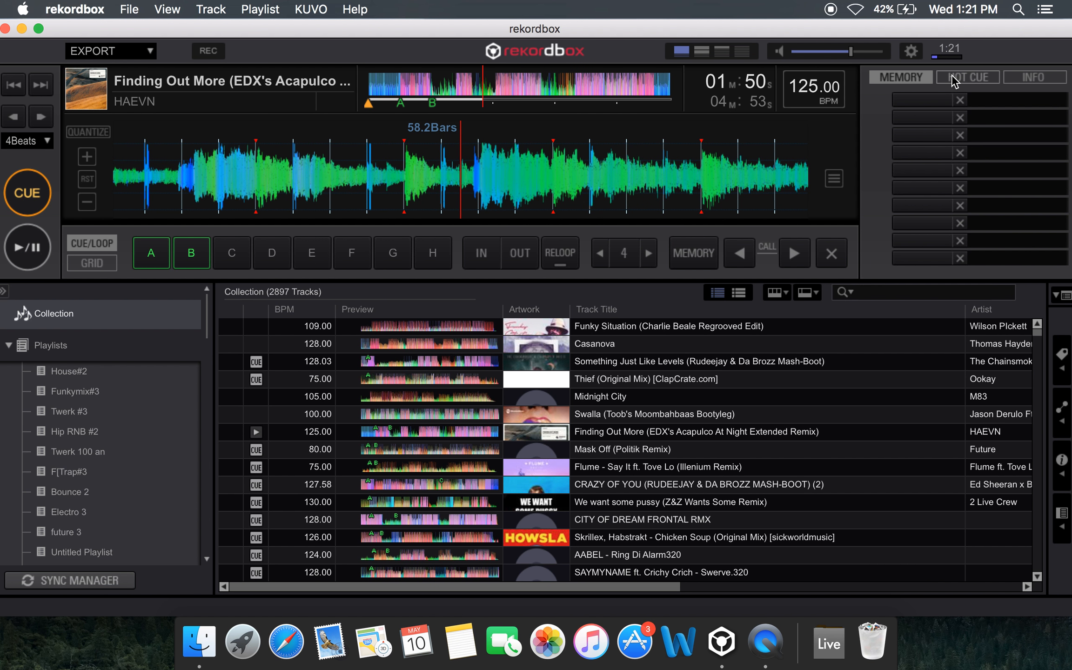
pyautogui.click(952, 74)
pyautogui.click(916, 81)
# Switch from Export mode to Performance mode
pyautogui.click(75, 10)
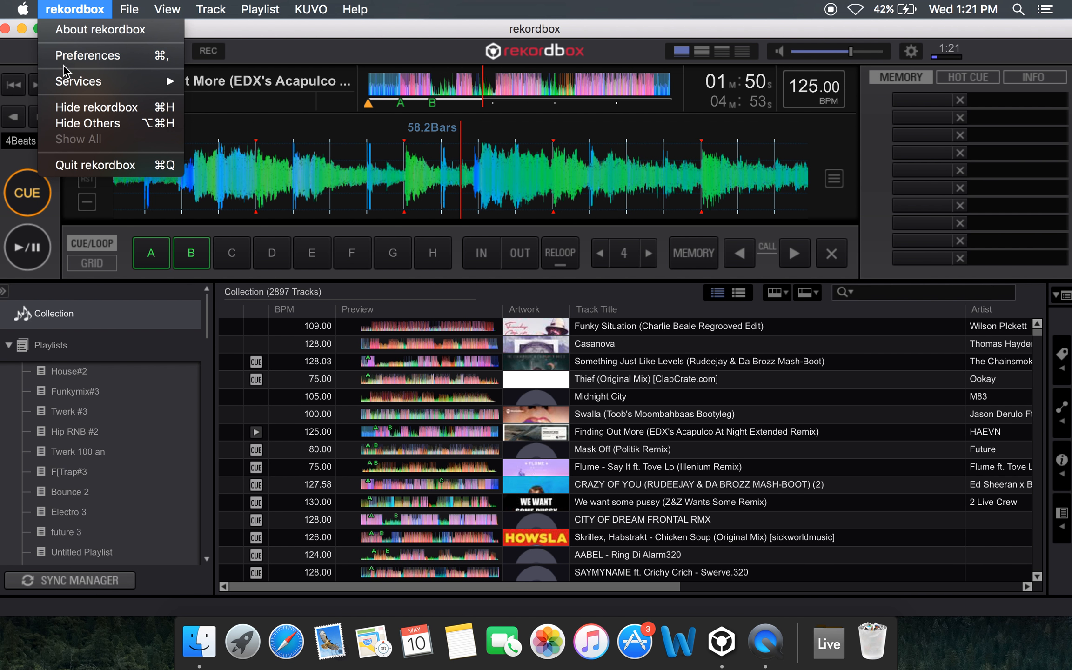
pyautogui.click(26, 56)
pyautogui.click(99, 51)
pyautogui.click(99, 51)
pyautogui.click(99, 51)
pyautogui.click(111, 81)
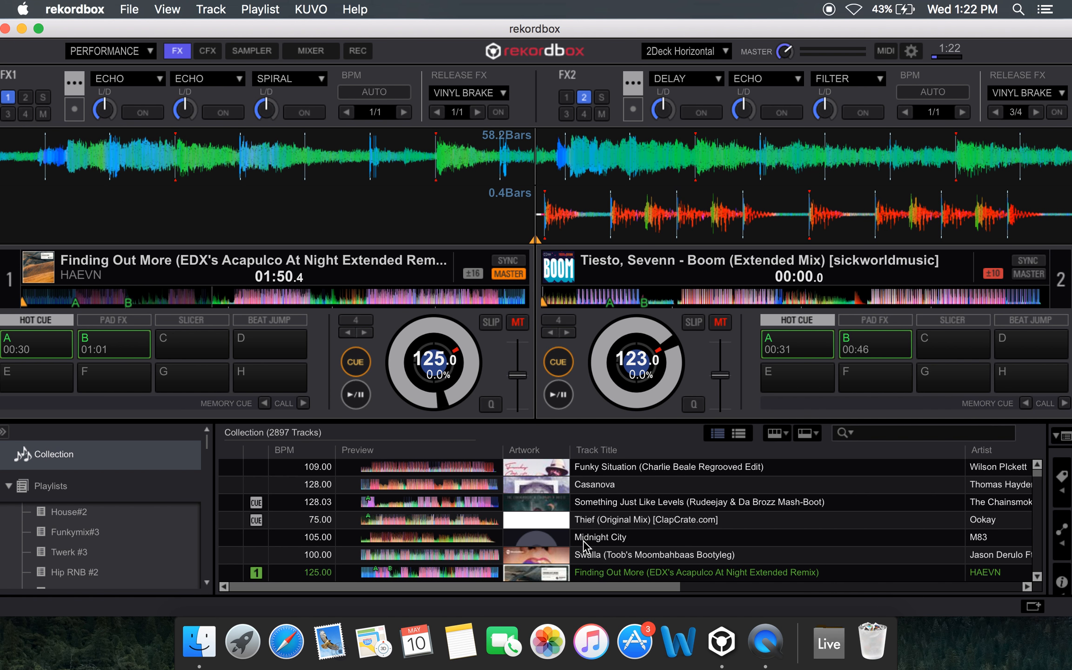
pyautogui.scroll(-10, 584, 541)
pyautogui.scroll(10, 583, 540)
pyautogui.scroll(-10, 583, 540)
pyautogui.scroll(3, 584, 541)
pyautogui.scroll(-5, 584, 541)
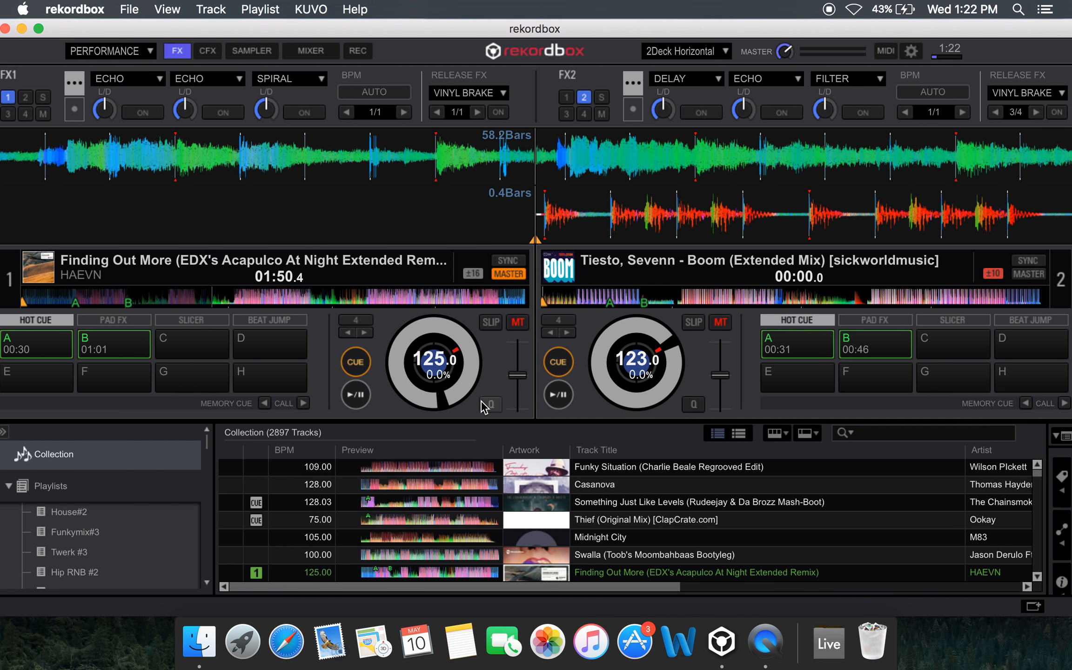
# Play deck 2 from hot cue A and deck 1 from hot cue B, and return both decks to their cue points
pyautogui.click(809, 354)
pyautogui.click(105, 354)
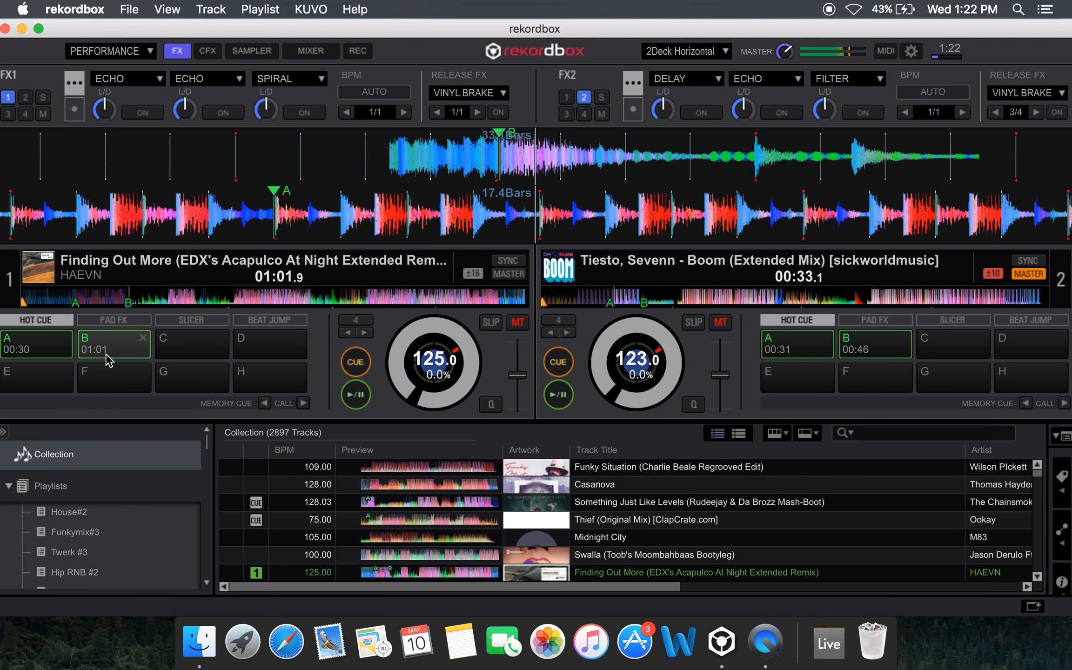
pyautogui.press('space')
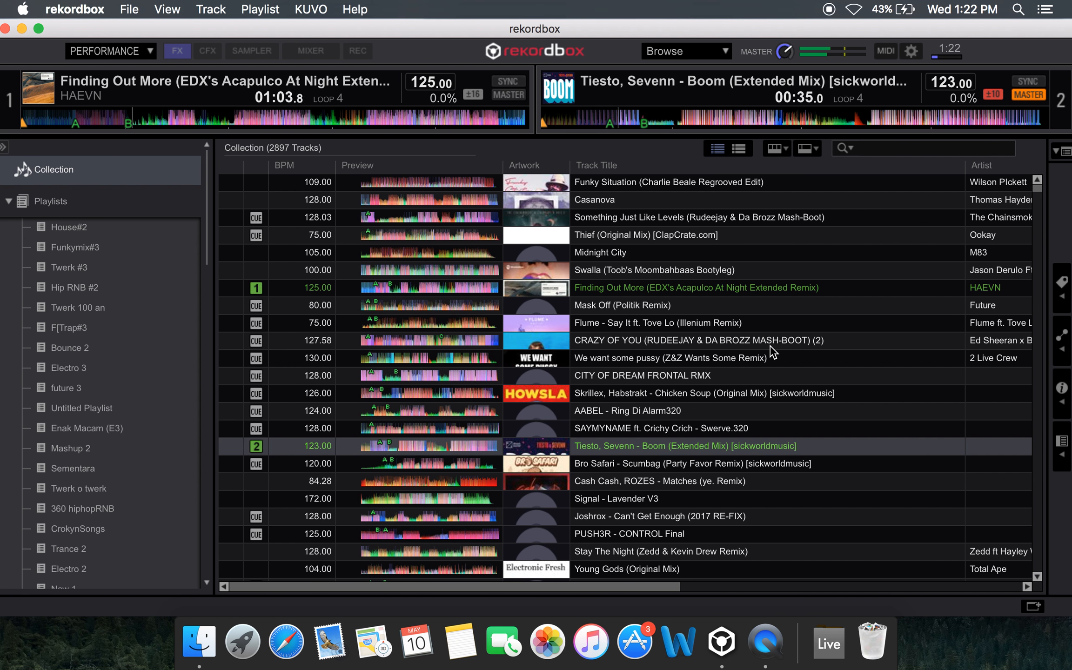
pyautogui.press('space')
pyautogui.click(559, 365)
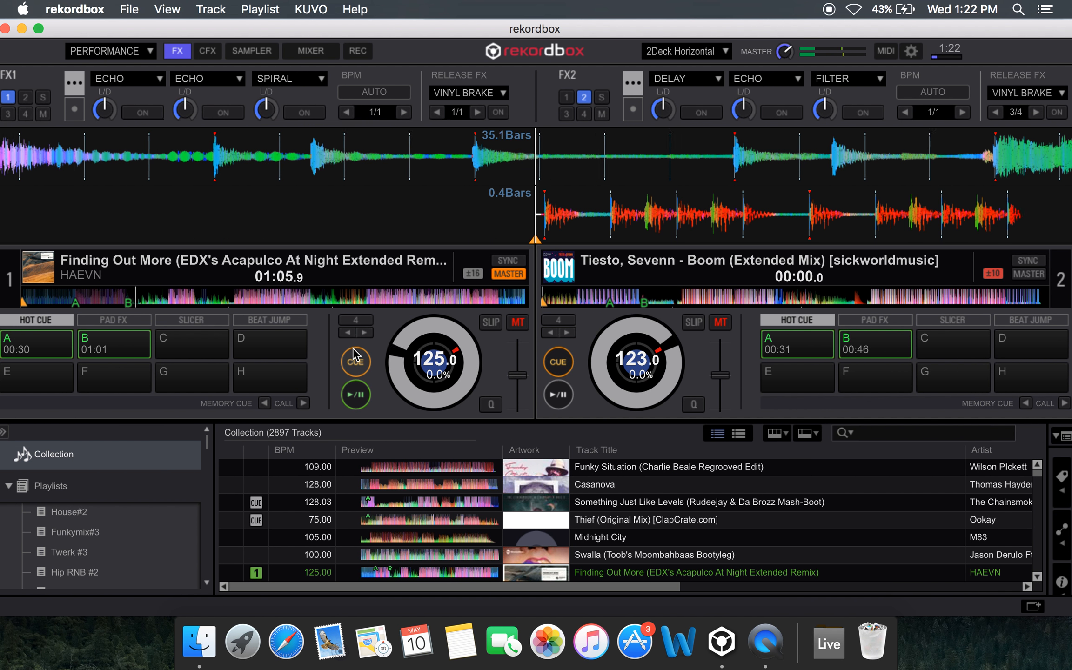
pyautogui.click(355, 359)
# Return to Export mode and open the Preferences
pyautogui.click(81, 50)
pyautogui.click(90, 60)
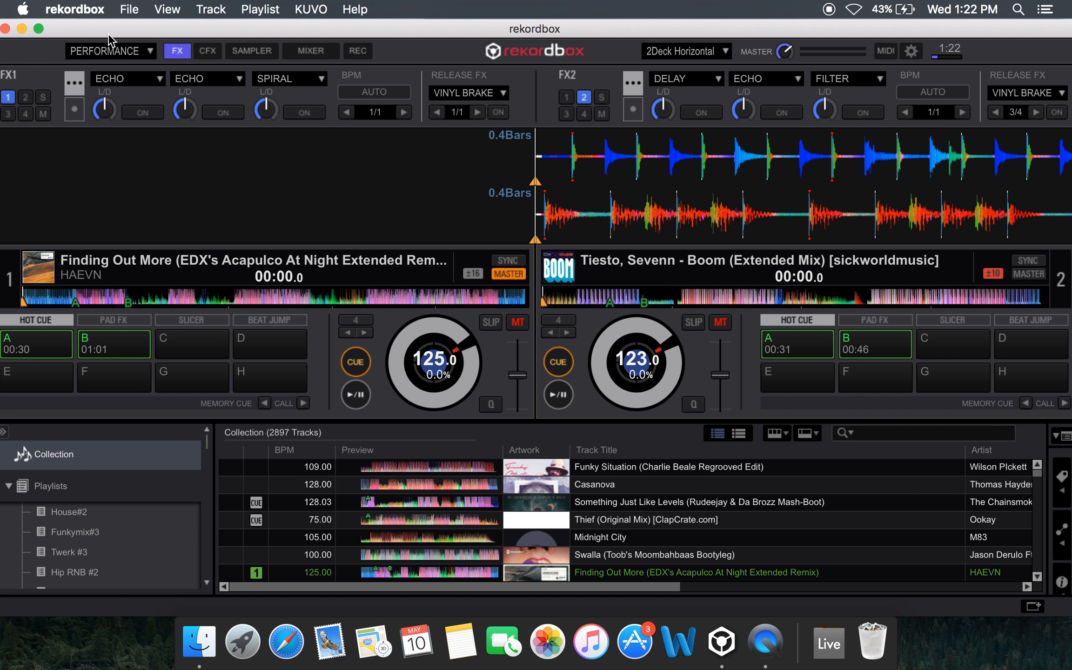
pyautogui.click(80, 4)
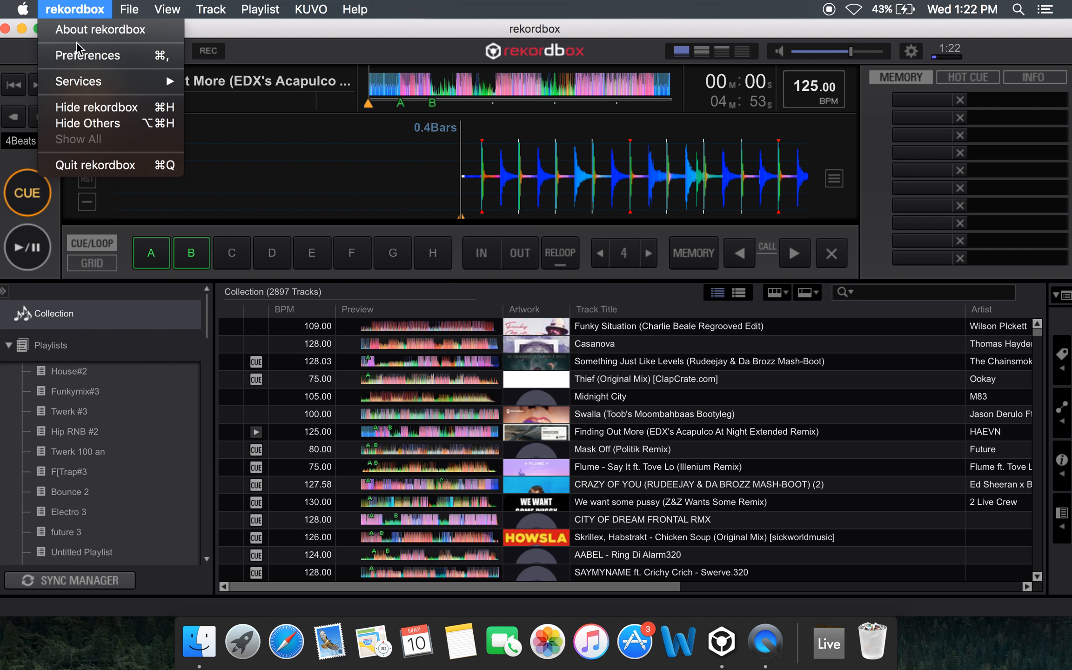
pyautogui.click(75, 58)
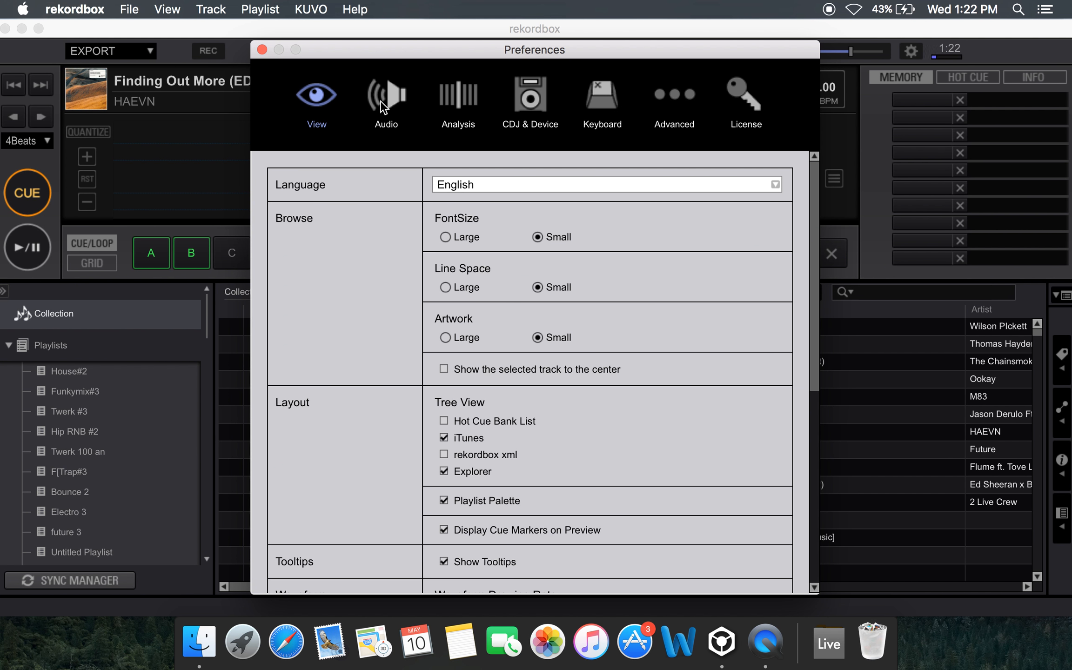
# Review the View preferences, trying the Blue waveform color before restoring RGB
pyautogui.scroll(-3, 499, 328)
pyautogui.scroll(-5, 498, 328)
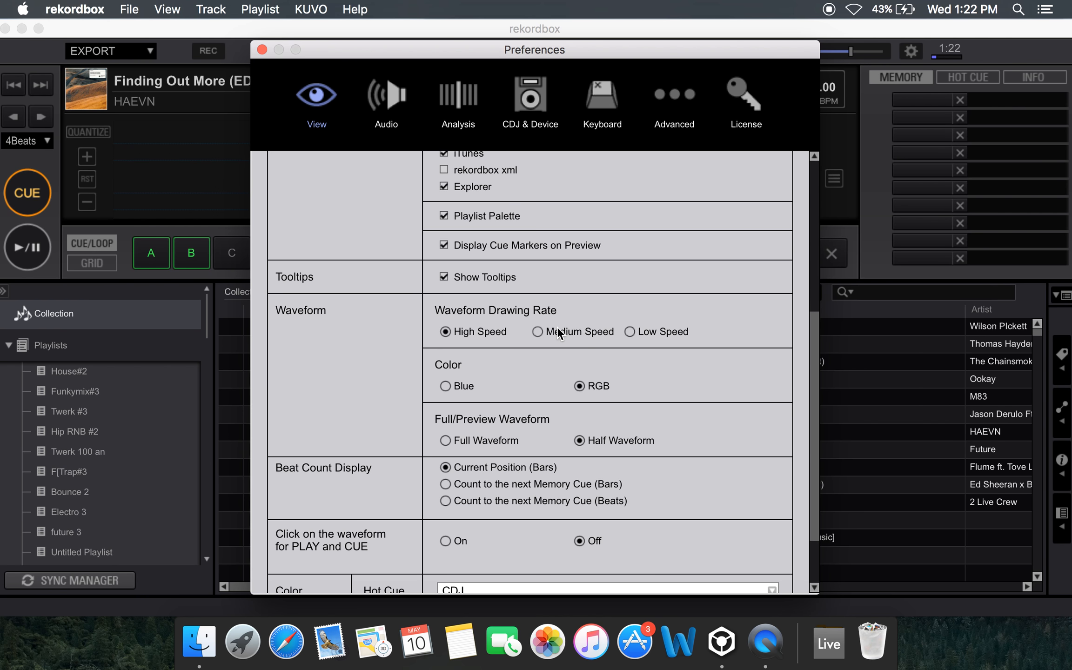
pyautogui.scroll(-2, 557, 327)
pyautogui.scroll(2, 557, 327)
pyautogui.moveTo(458, 48)
pyautogui.mouseDown()
pyautogui.moveTo(459, 215)
pyautogui.moveTo(447, 48)
pyautogui.mouseUp()
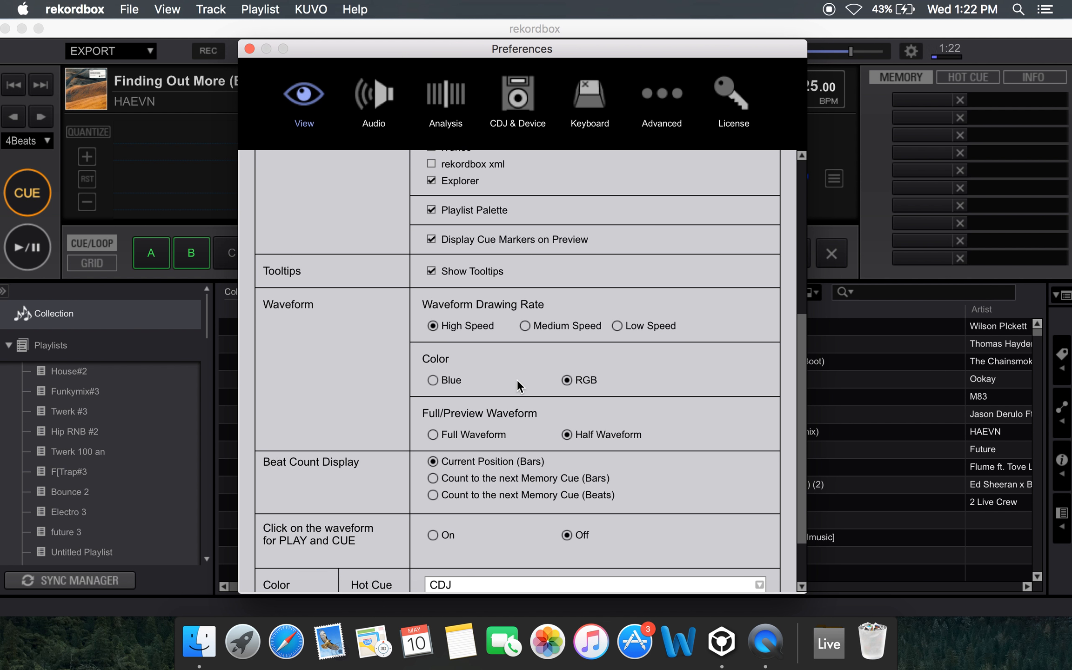
pyautogui.scroll(2, 475, 378)
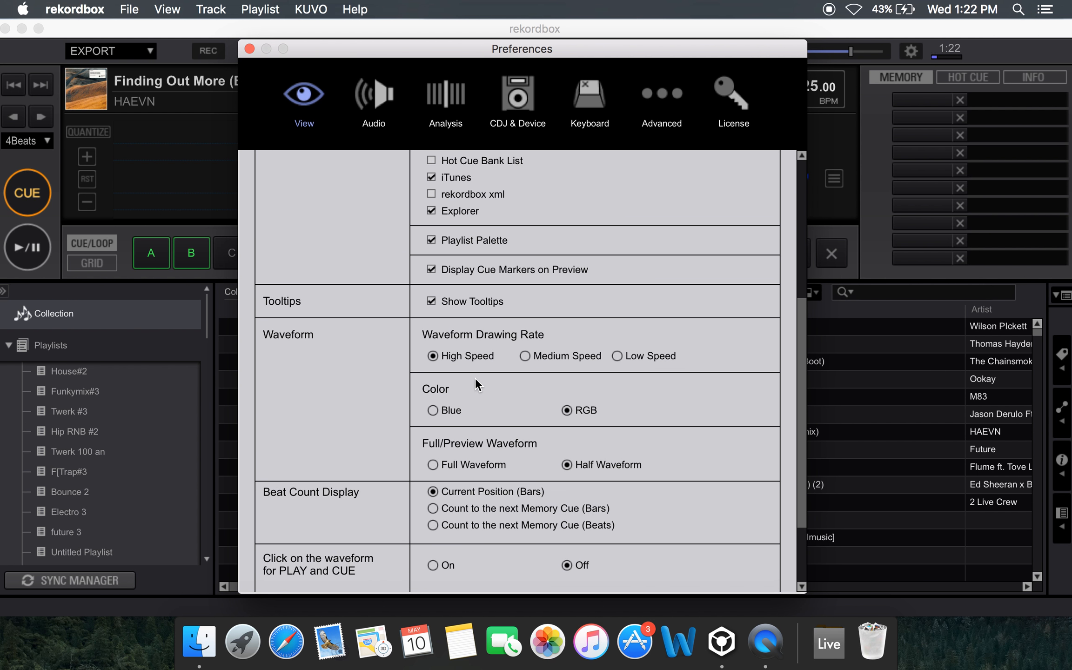
pyautogui.click(434, 405)
pyautogui.moveTo(530, 47)
pyautogui.mouseDown()
pyautogui.moveTo(498, 329)
pyautogui.moveTo(505, 35)
pyautogui.moveTo(509, 45)
pyautogui.mouseUp()
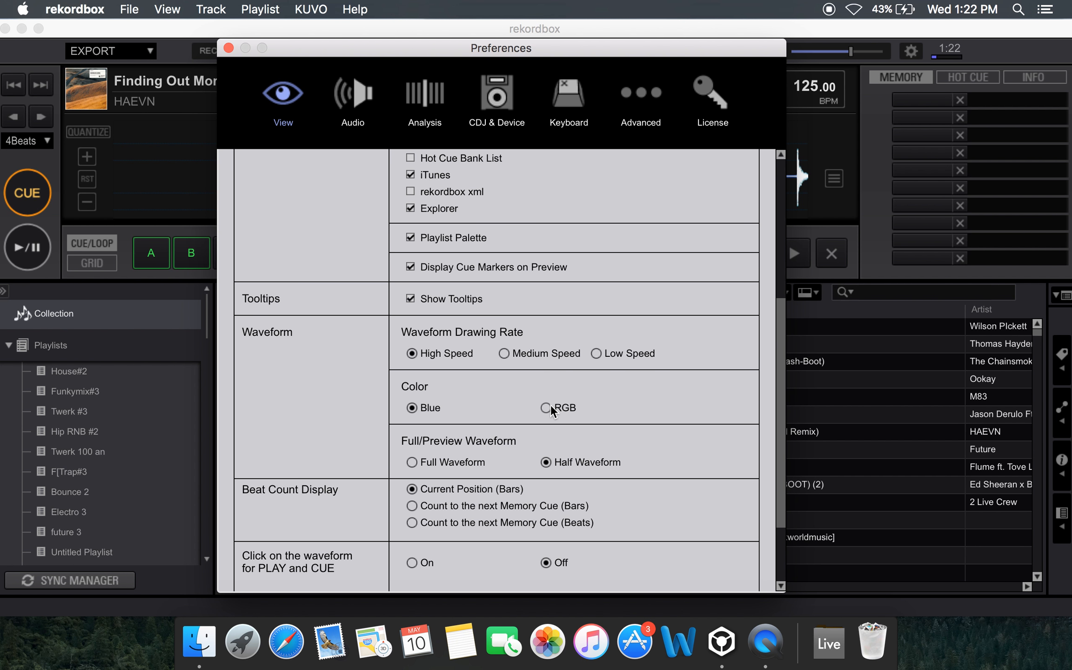
# Open the Audio preferences and check which audio output devices are available
pyautogui.click(346, 93)
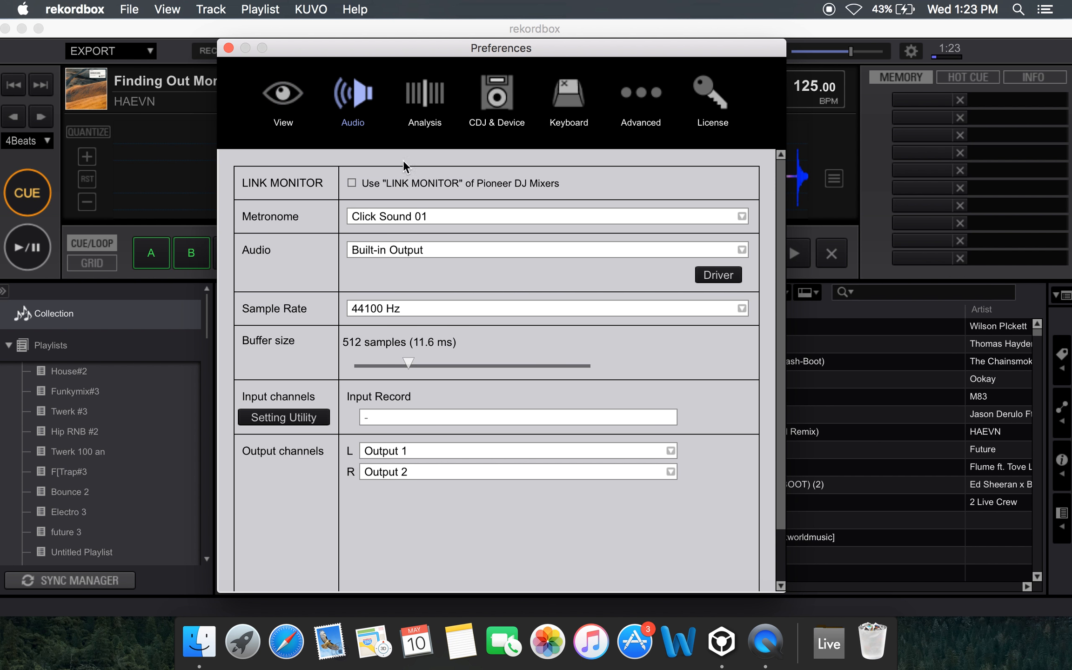
pyautogui.click(445, 251)
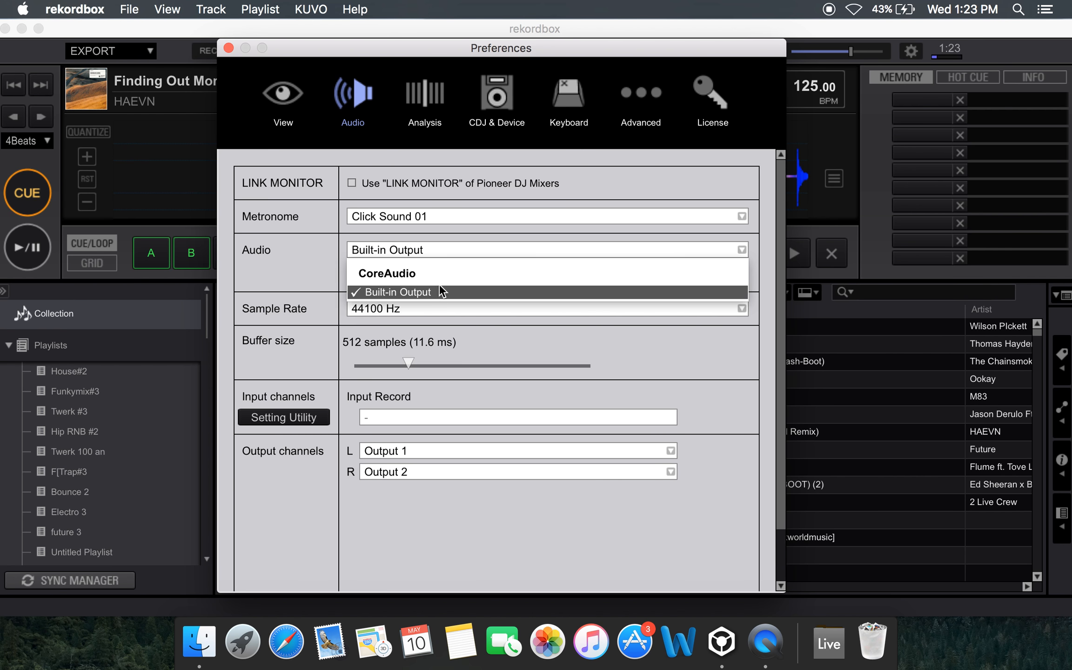
pyautogui.click(456, 252)
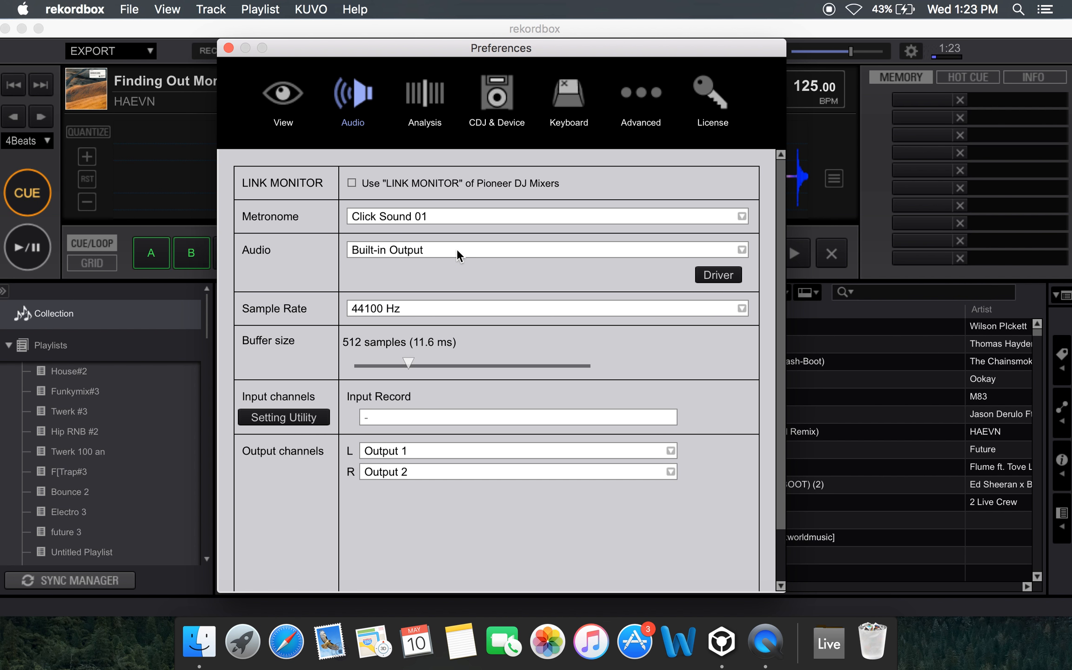
pyautogui.click(457, 253)
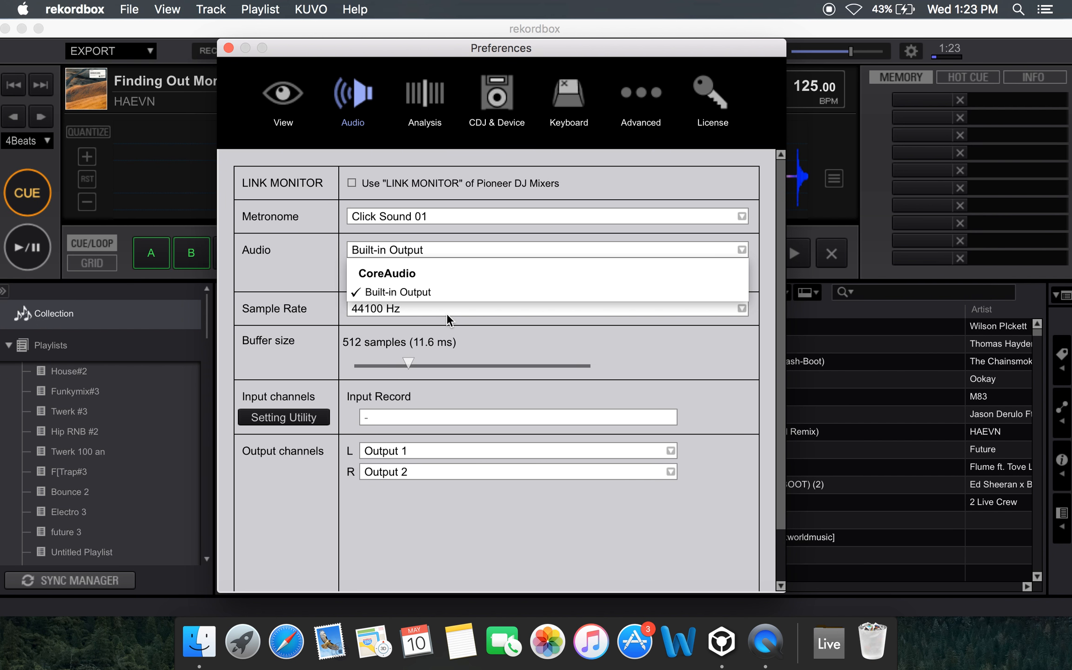
pyautogui.click(446, 312)
pyautogui.click(469, 247)
pyautogui.click(469, 250)
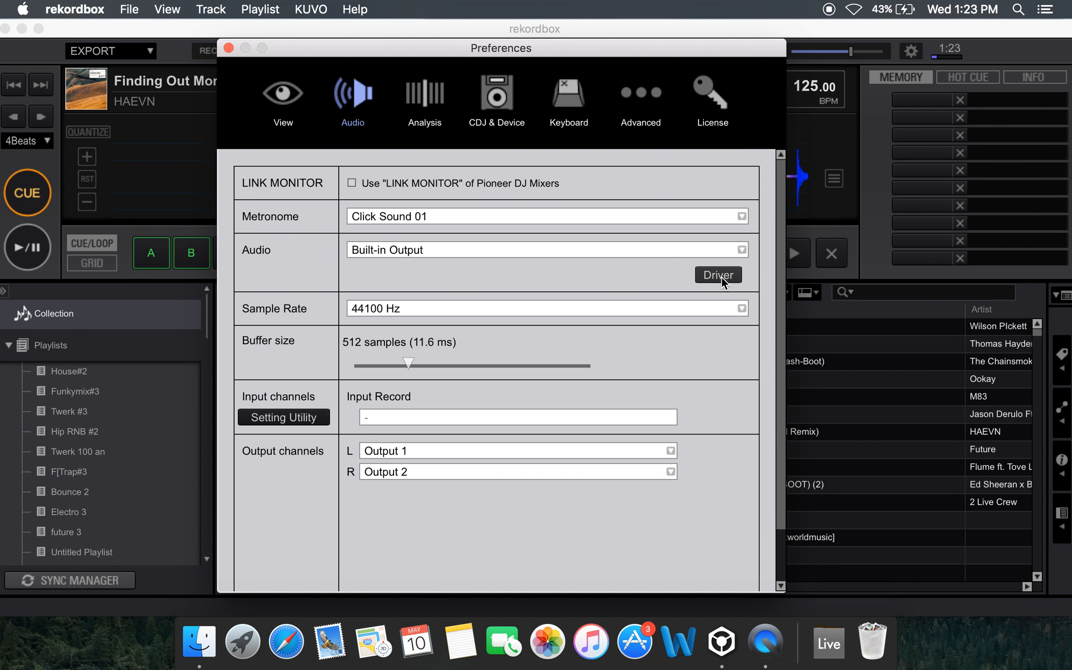
pyautogui.click(744, 249)
pyautogui.click(744, 249)
pyautogui.click(692, 248)
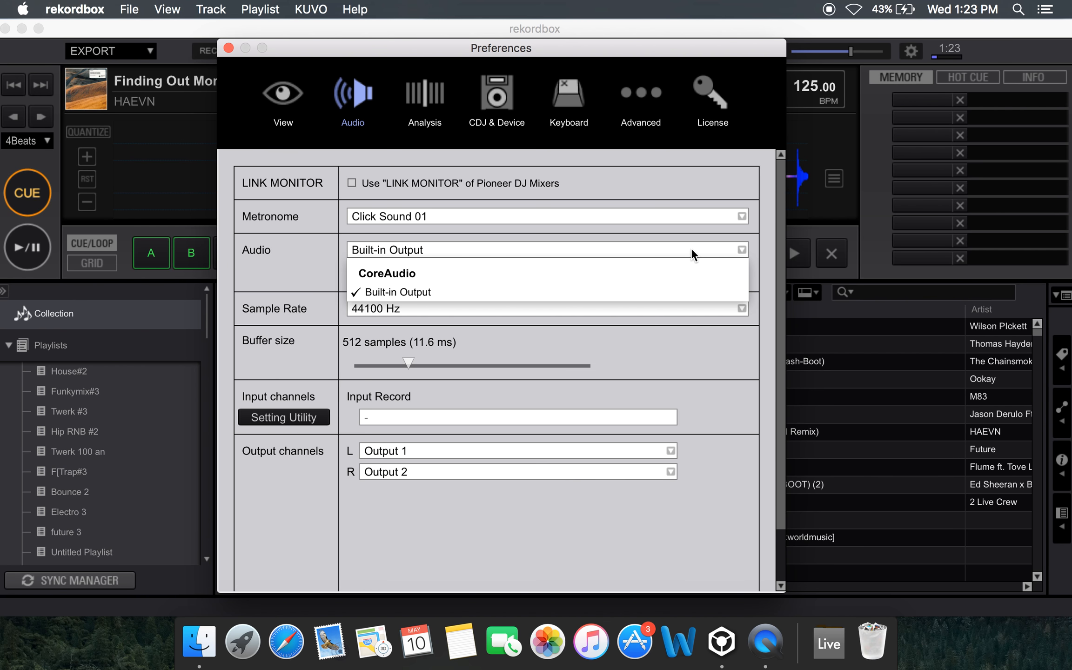
# Recheck the audio output device choices, keeping Built-in Output, and look over the remaining Audio settings
pyautogui.click(708, 234)
pyautogui.click(683, 253)
pyautogui.click(705, 248)
pyautogui.click(705, 249)
pyautogui.click(472, 247)
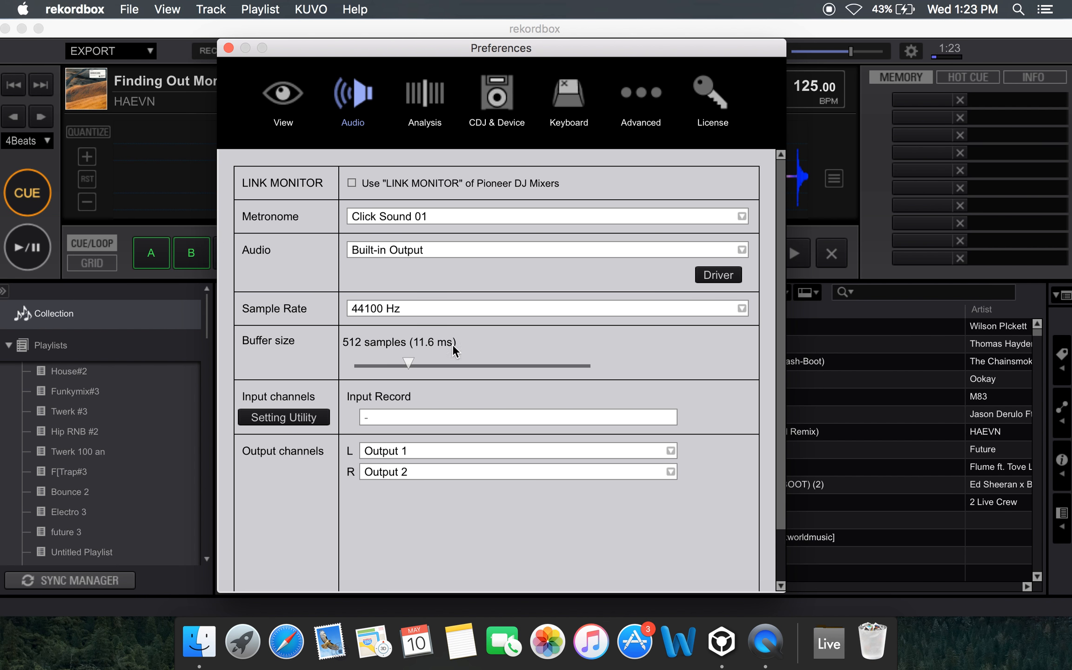
# Look through the Analysis, CDJ & Device, Keyboard, Advanced and License preferences
pyautogui.click(446, 116)
pyautogui.click(512, 105)
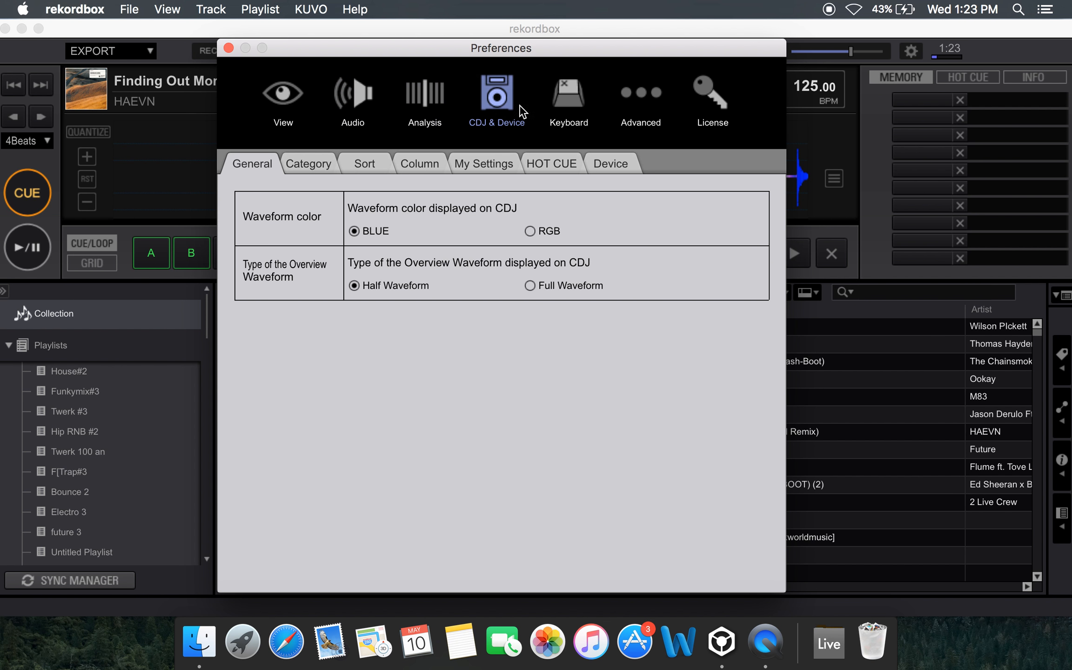
pyautogui.click(560, 101)
pyautogui.click(641, 95)
pyautogui.click(711, 95)
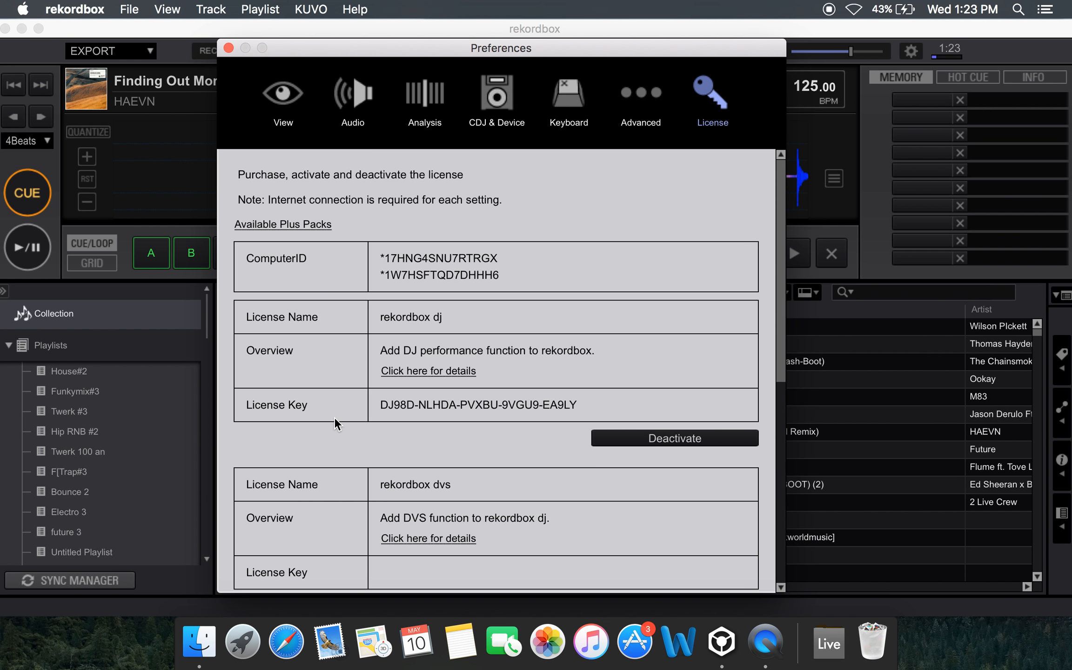
# Review the rekordbox dj, dvs, video and RMX EFFECTS license entries, and close the Preferences
pyautogui.scroll(-5, 334, 417)
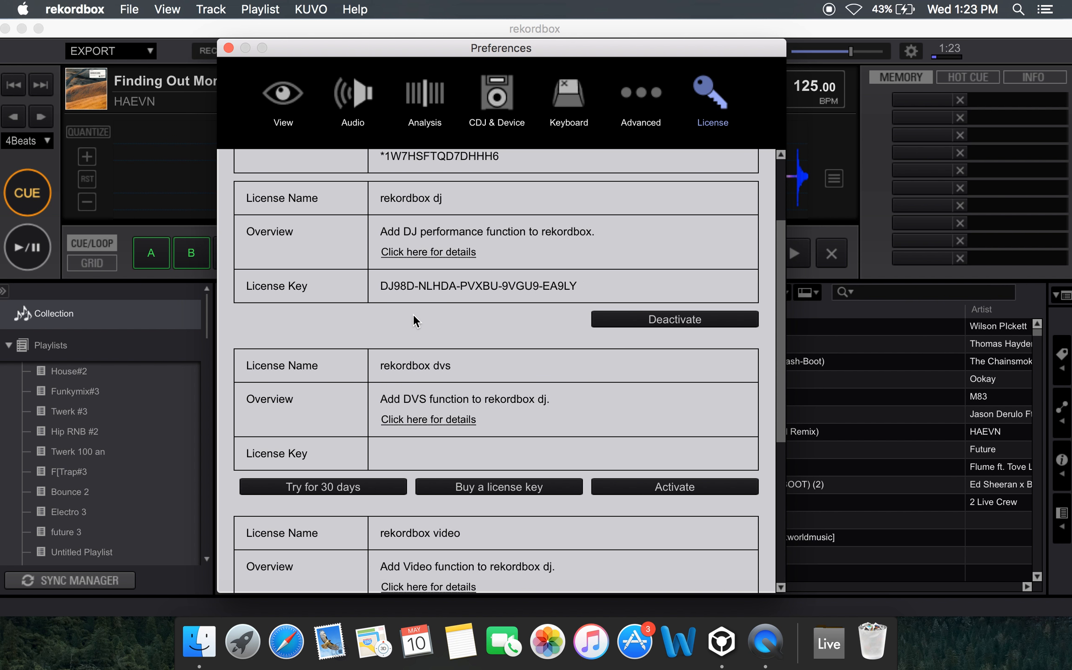
pyautogui.scroll(-8, 412, 313)
pyautogui.scroll(-1, 414, 292)
pyautogui.scroll(2, 415, 292)
pyautogui.scroll(-1, 415, 292)
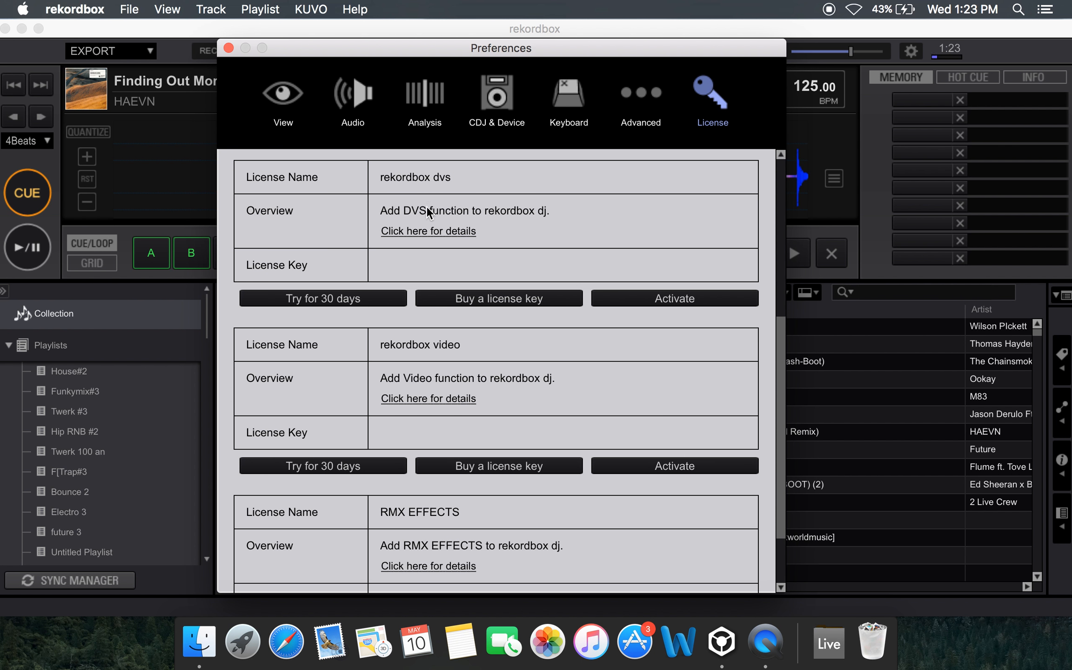
pyautogui.scroll(-4, 436, 209)
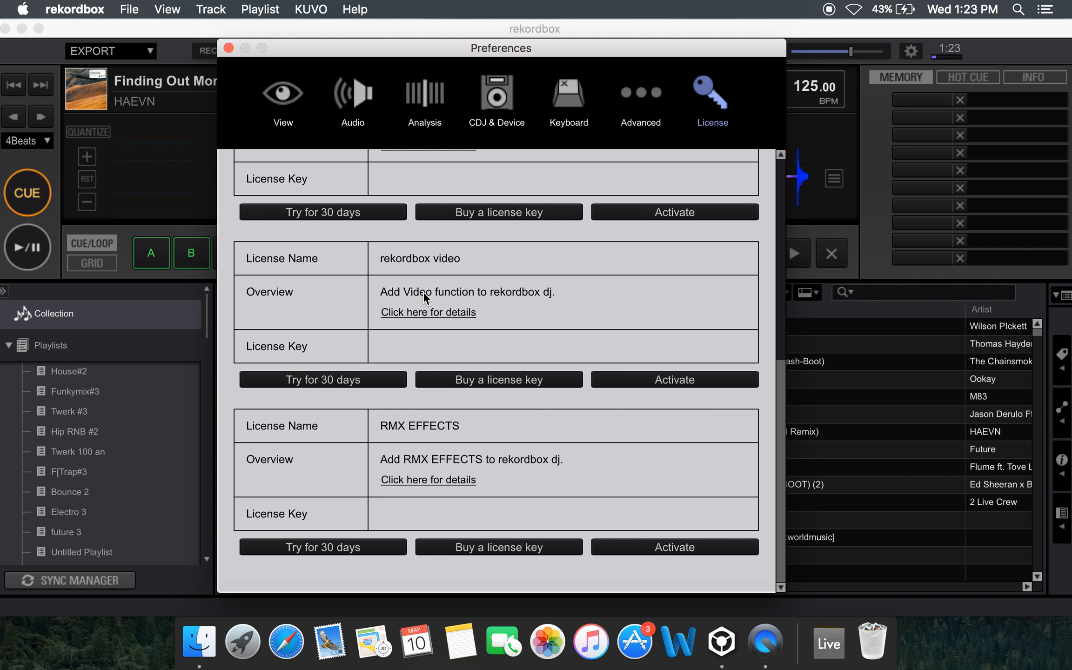
pyautogui.scroll(1, 423, 291)
pyautogui.scroll(-1, 423, 291)
pyautogui.click(228, 48)
# Look through the playlists in the browser tree, collapsing and re-expanding the Playlists branch
pyautogui.scroll(-3, 512, 375)
pyautogui.scroll(3, 513, 375)
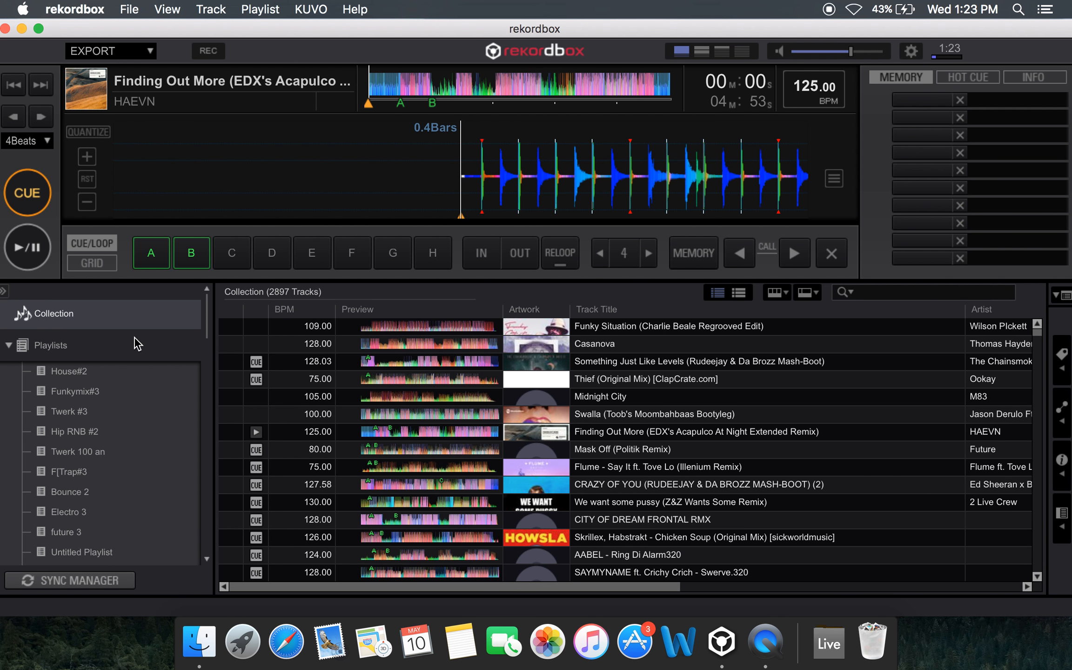
pyautogui.scroll(-5, 121, 339)
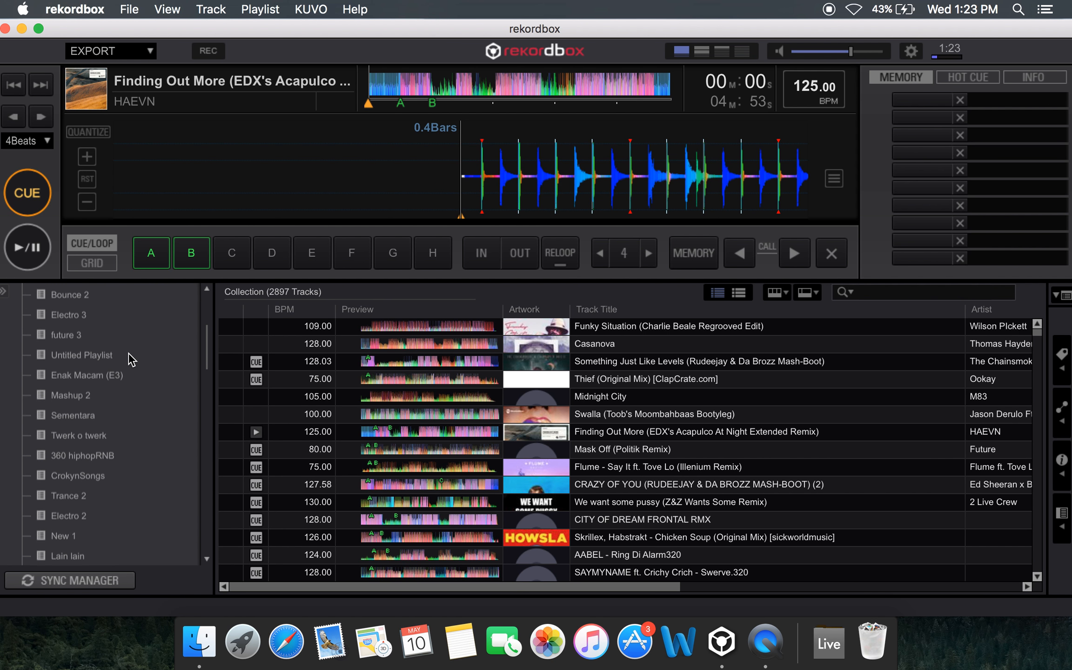
pyautogui.scroll(3, 128, 353)
pyautogui.scroll(3, 128, 352)
pyautogui.click(132, 340)
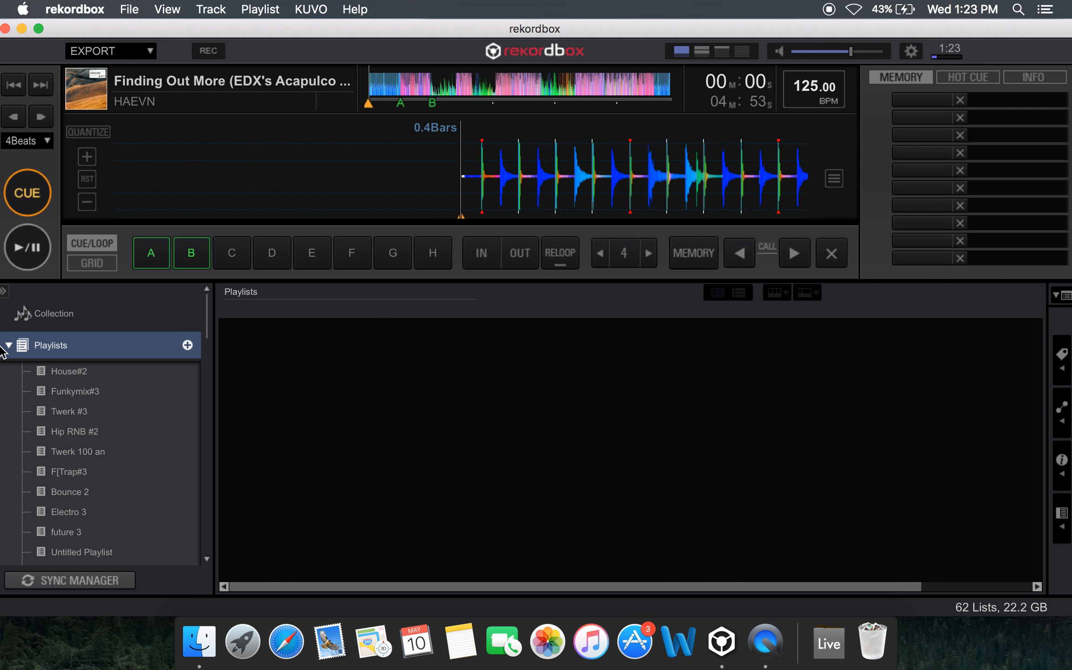
pyautogui.click(10, 344)
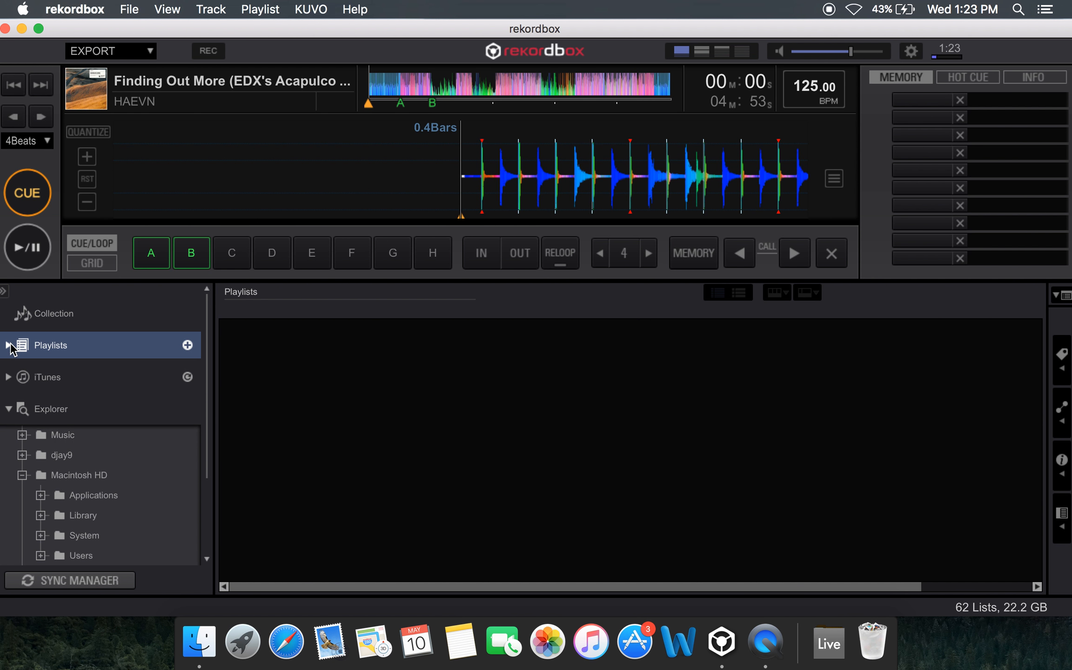
pyautogui.click(9, 345)
pyautogui.scroll(-5, 97, 368)
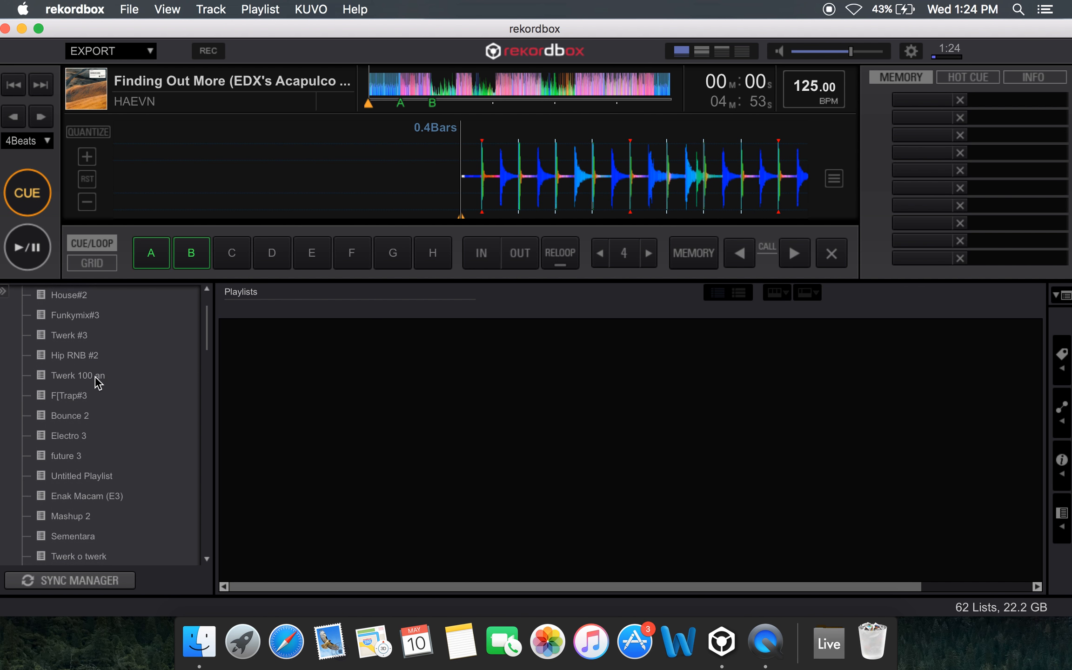
pyautogui.scroll(4, 95, 387)
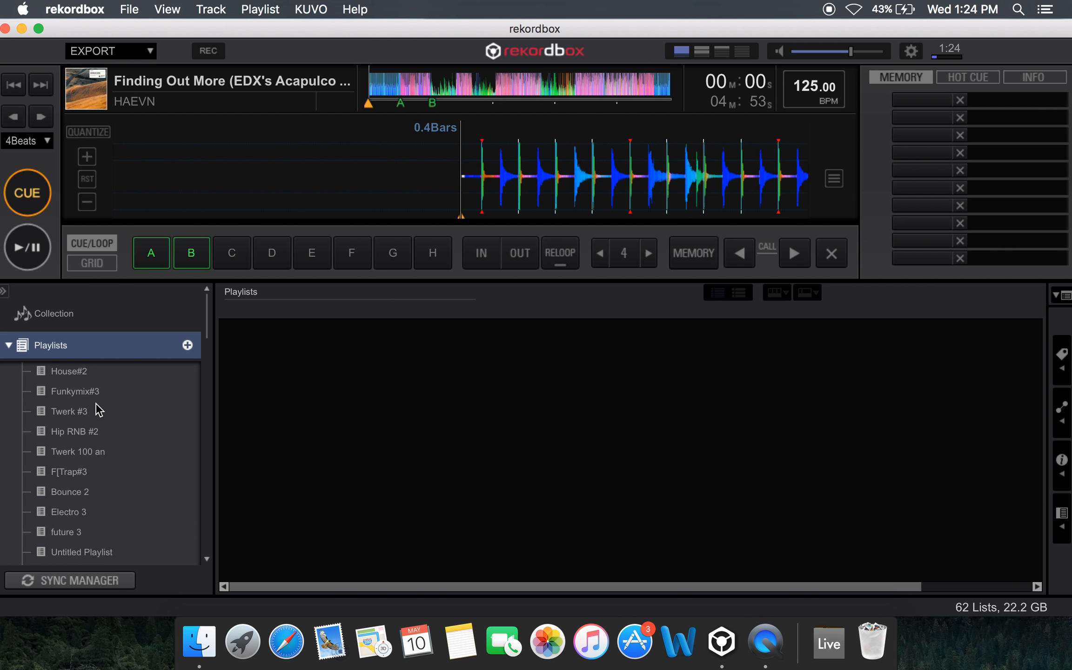
# Create a new playlist named House
pyautogui.click(188, 345)
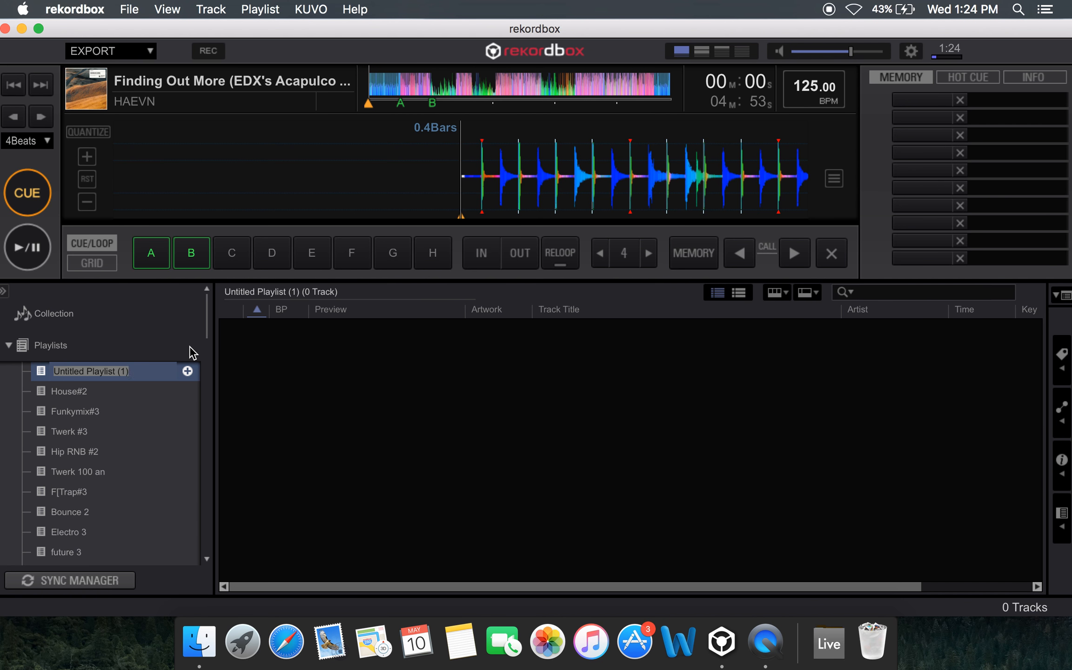
pyautogui.write('House')
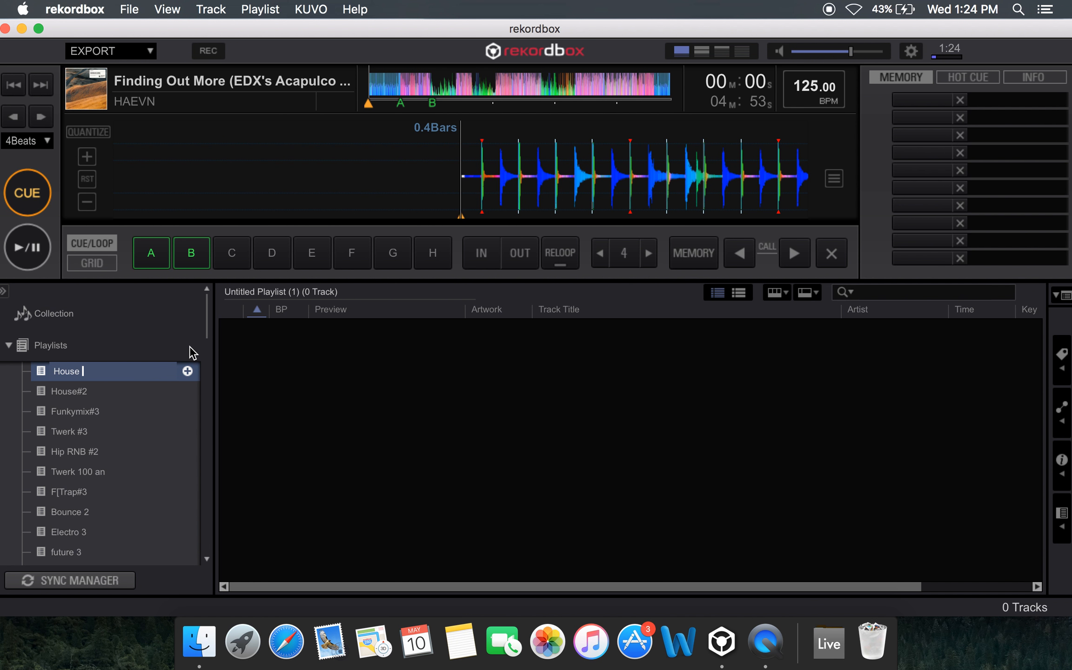
pyautogui.press('Return')
# View the contents of several existing playlists, including House#2, Twerk #3, Hip RNB #2, F[Trap#3 and Twerk 100 an
pyautogui.click(122, 390)
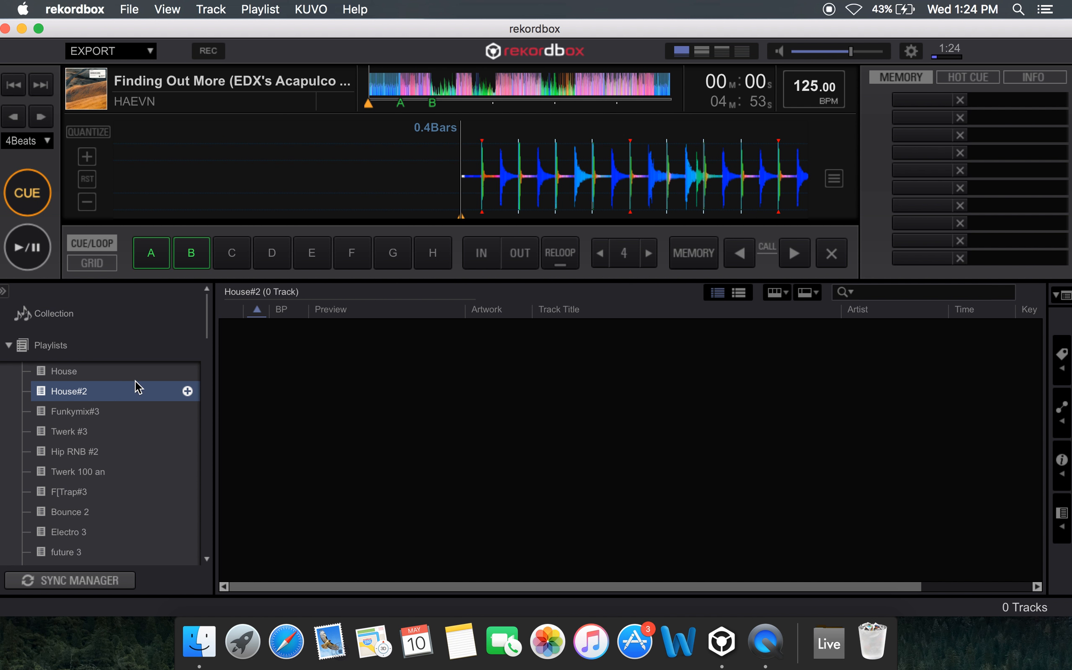
pyautogui.click(111, 431)
pyautogui.click(111, 450)
pyautogui.click(109, 487)
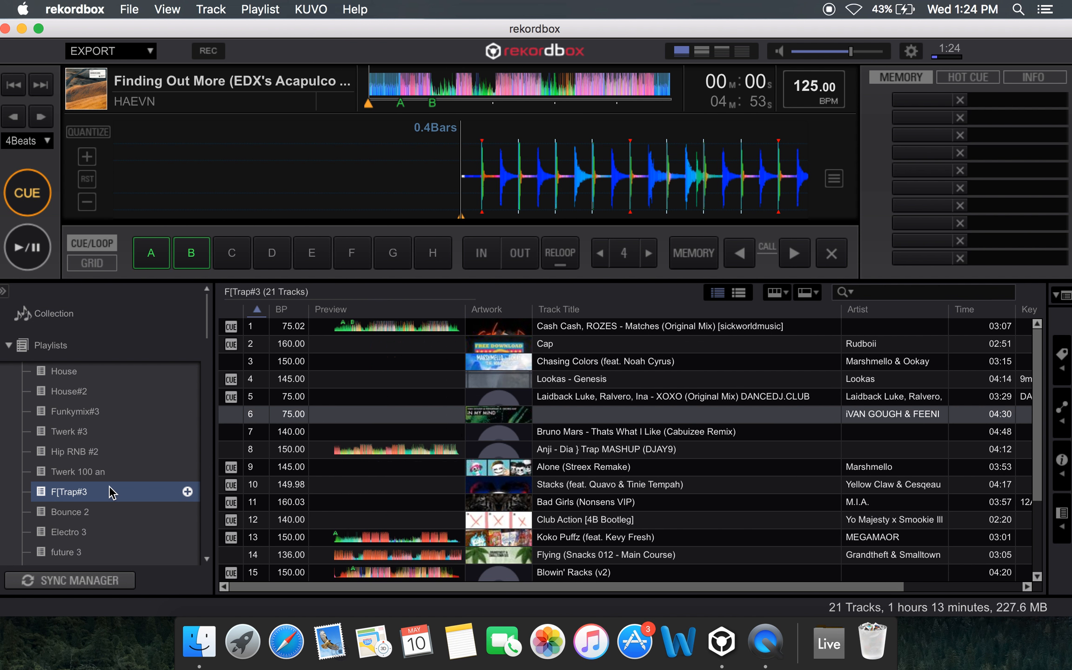
pyautogui.click(116, 476)
pyautogui.click(131, 393)
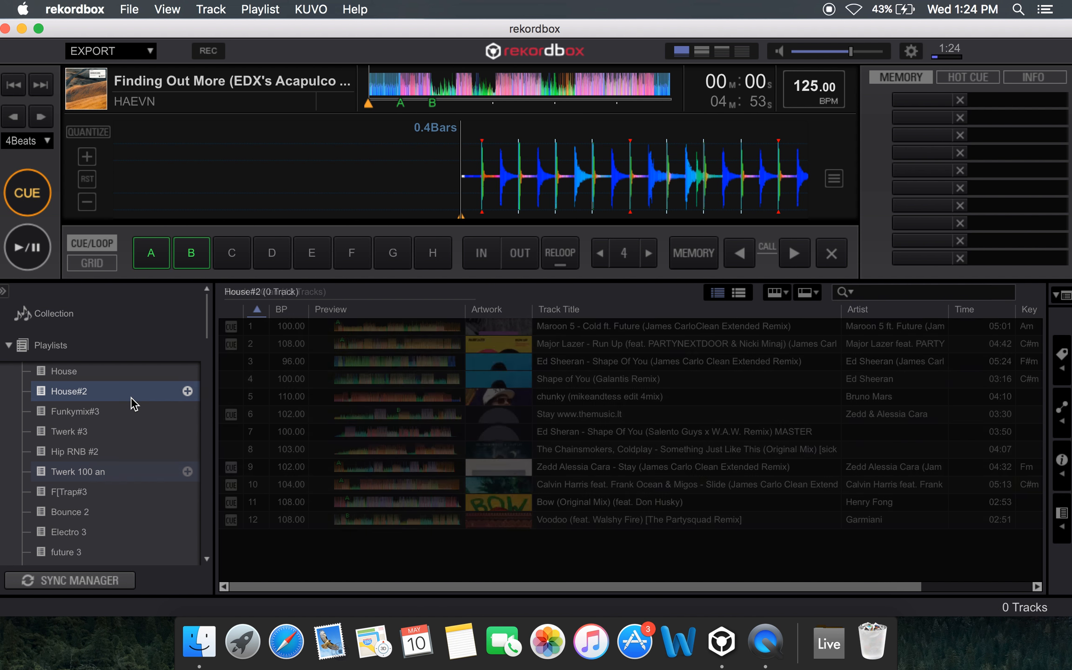
# Delete the newly created, empty House playlist
pyautogui.click(128, 371)
pyautogui.press('Delete')
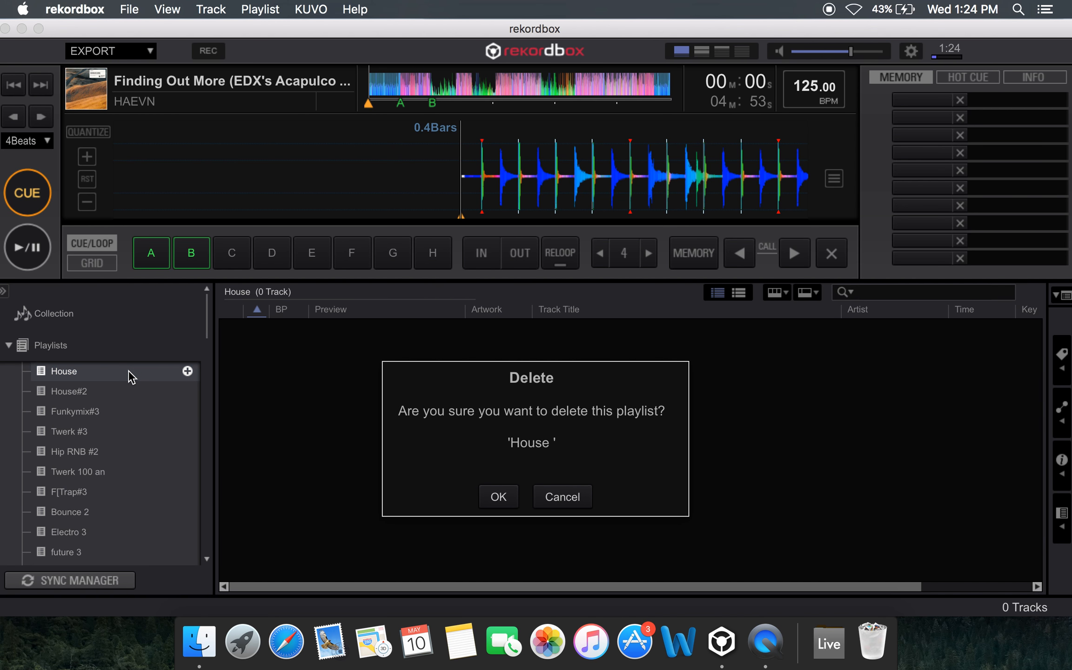
pyautogui.press('Return')
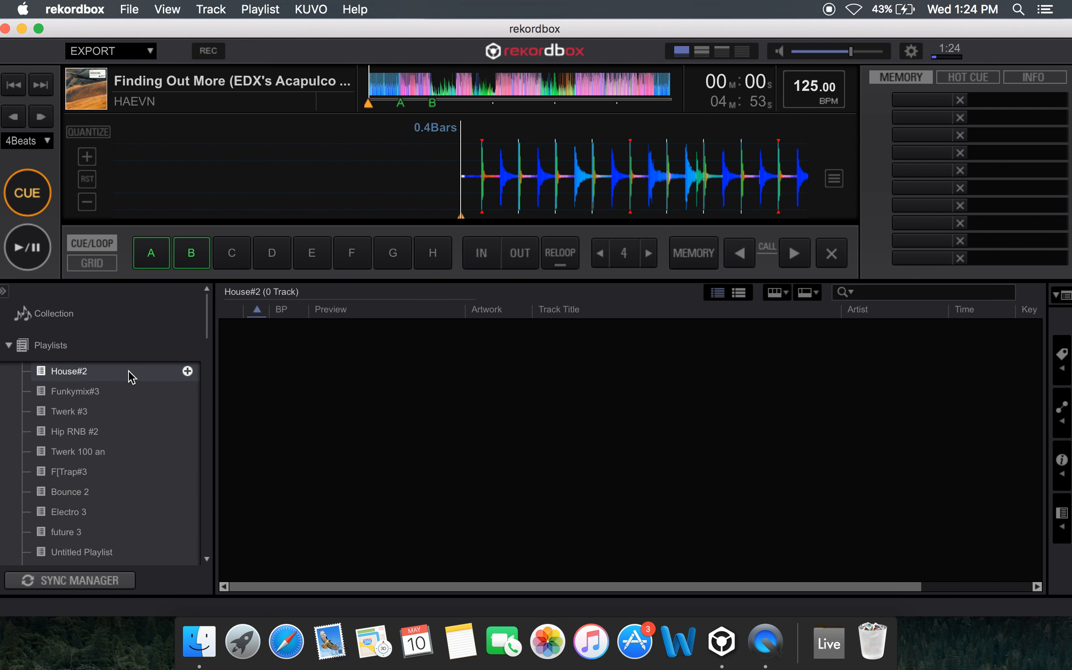
# Look through the whole playlist list and the Explorer folders, and expand the Devices branch
pyautogui.click(96, 351)
pyautogui.scroll(-10, 107, 356)
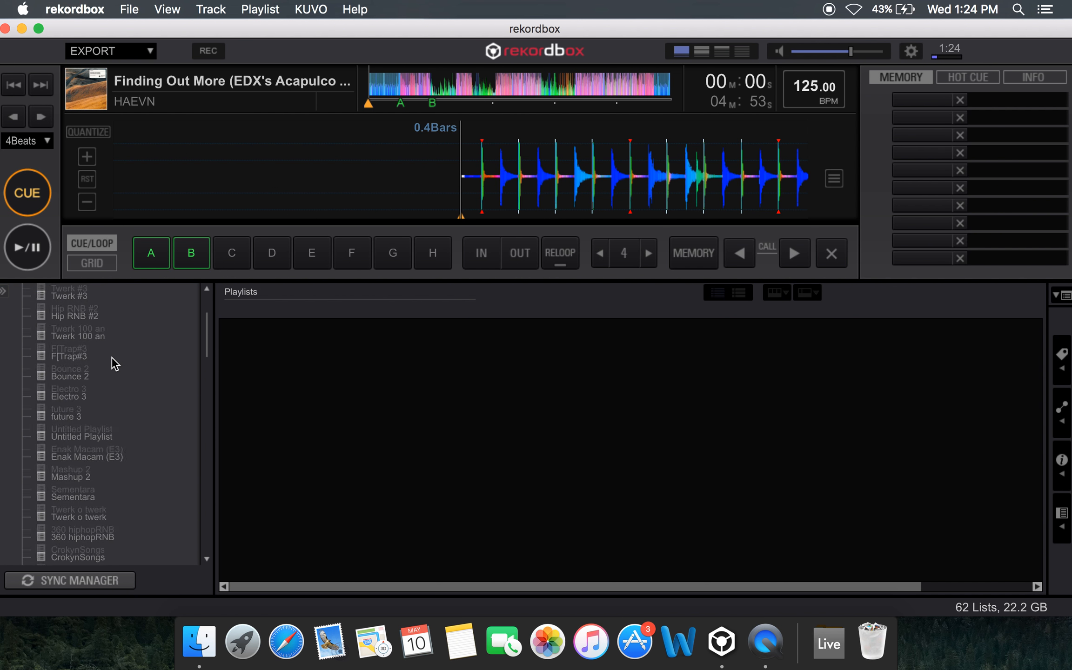
pyautogui.scroll(-20, 112, 357)
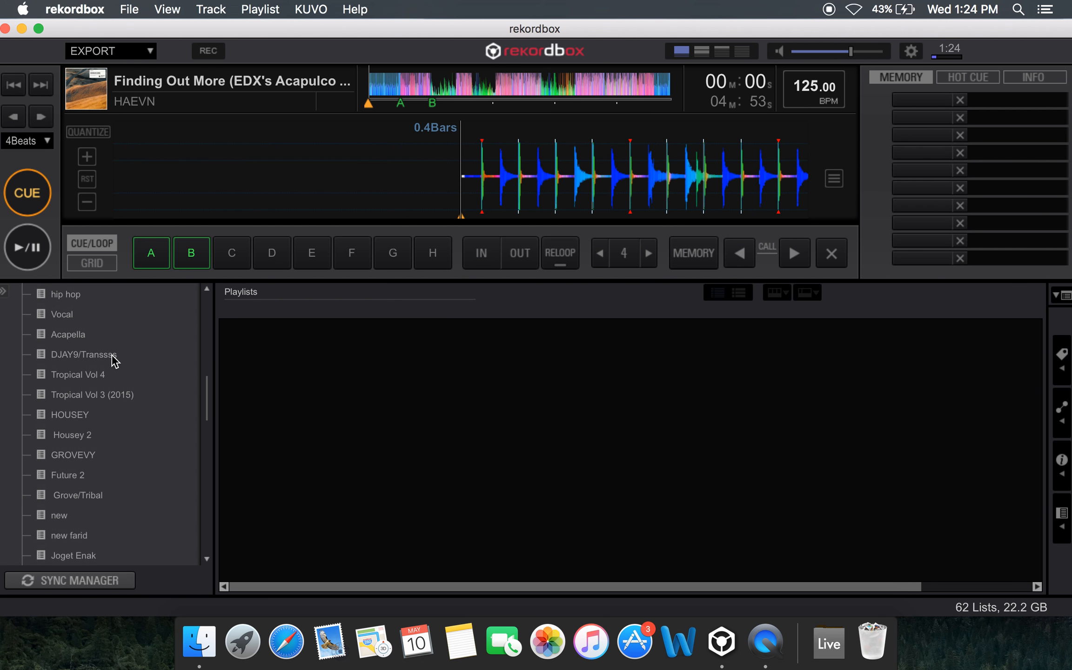
pyautogui.scroll(-15, 111, 355)
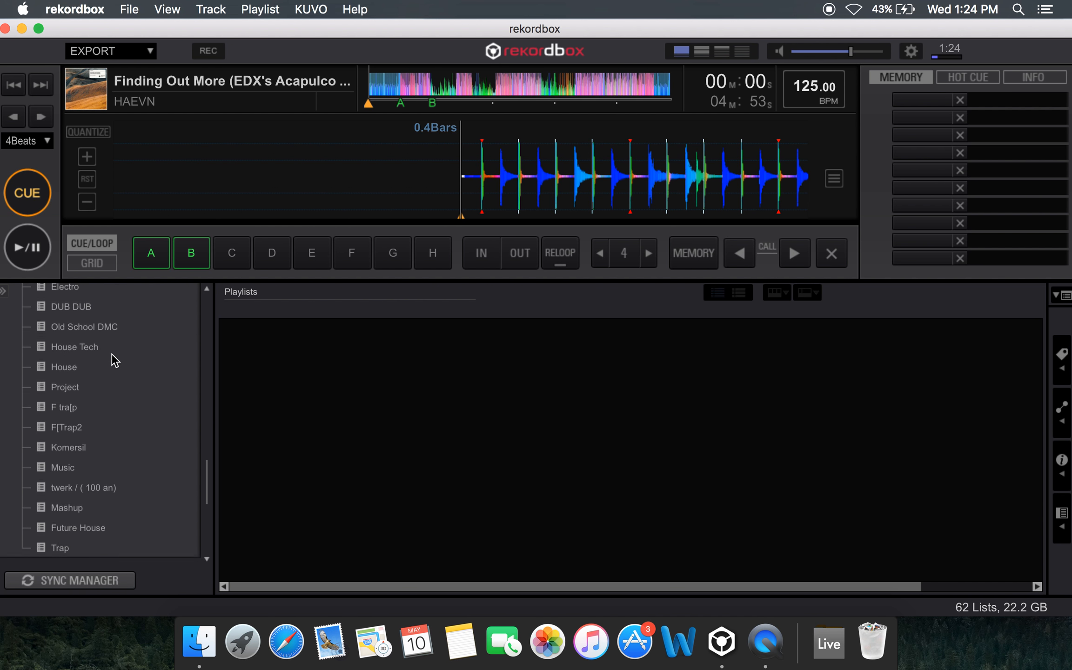
pyautogui.scroll(-11, 112, 356)
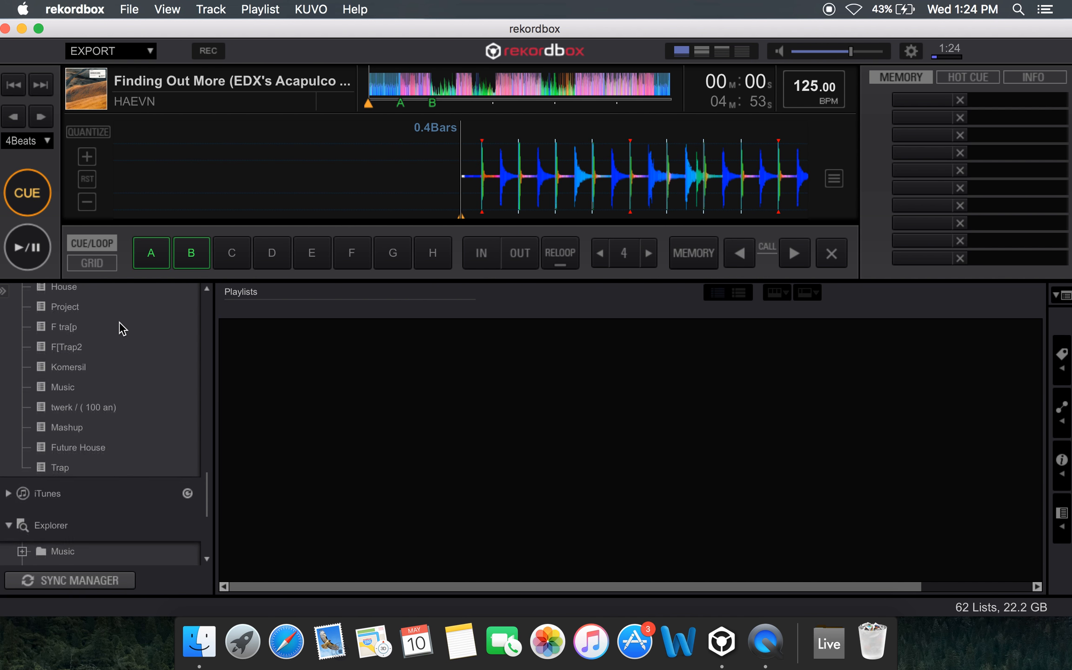
pyautogui.scroll(-6, 120, 326)
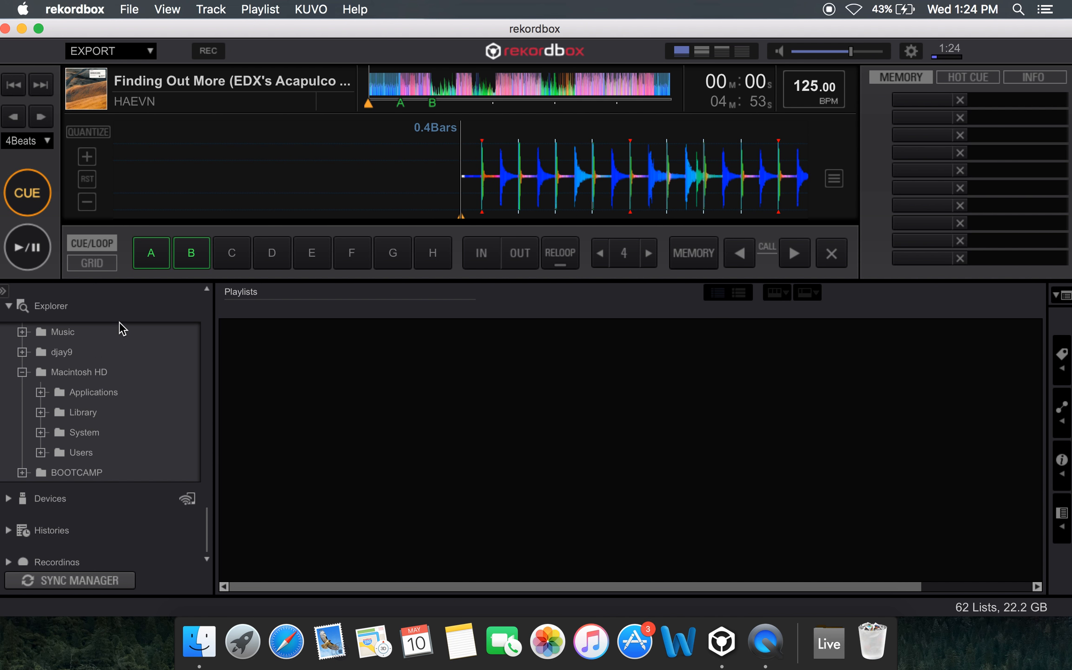
pyautogui.scroll(1, 99, 358)
pyautogui.click(8, 506)
pyautogui.scroll(-1, 40, 488)
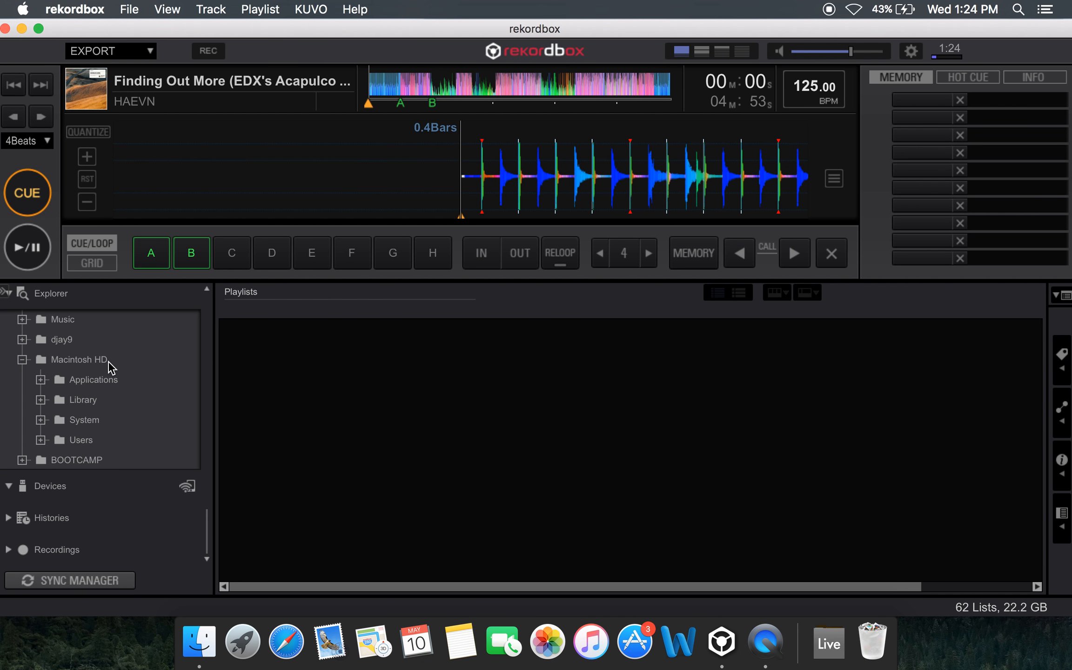
# Collapse the Playlists and Explorer branches of the browser tree
pyautogui.scroll(10, 108, 361)
pyautogui.click(8, 346)
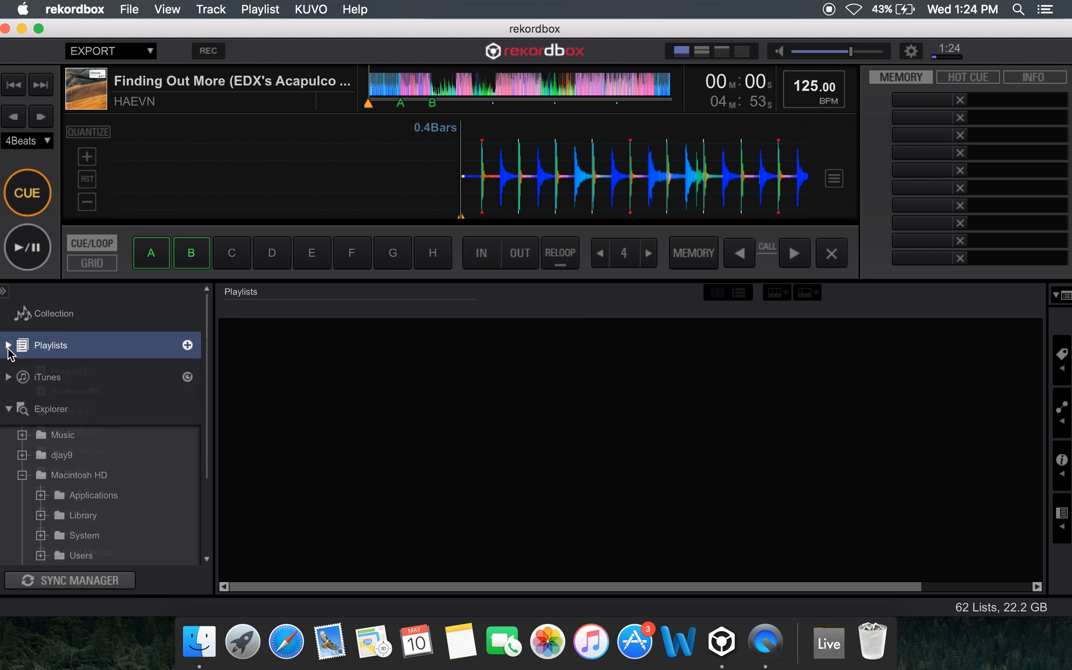
pyautogui.scroll(-2, 105, 409)
pyautogui.click(10, 352)
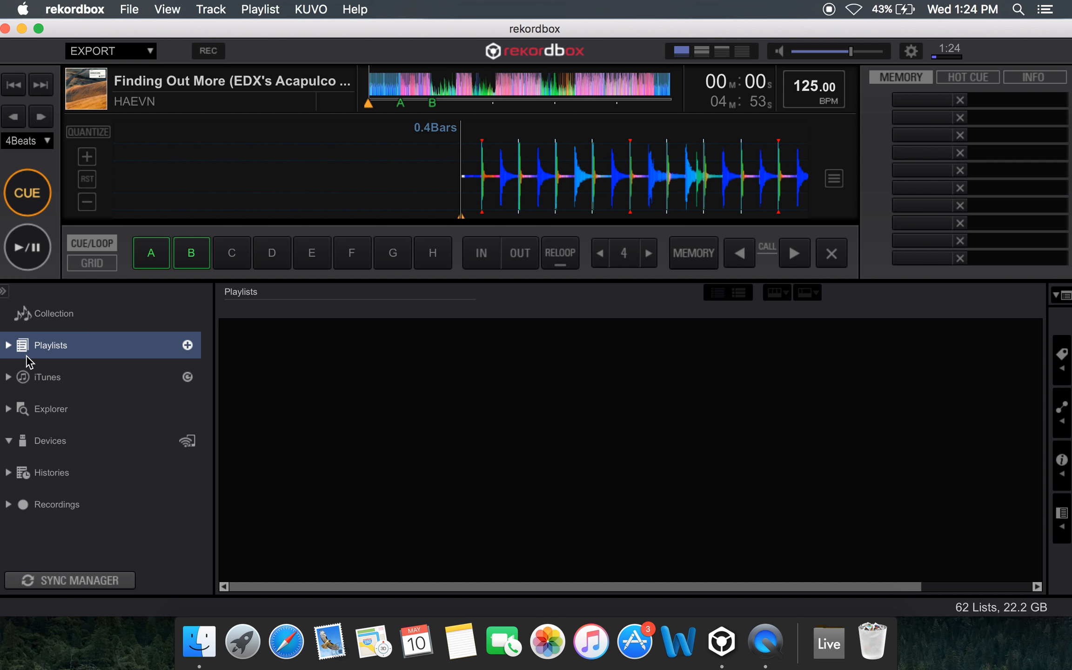
# Open the Collection, browse its tracks, and return the loaded track to its cue point
pyautogui.click(65, 321)
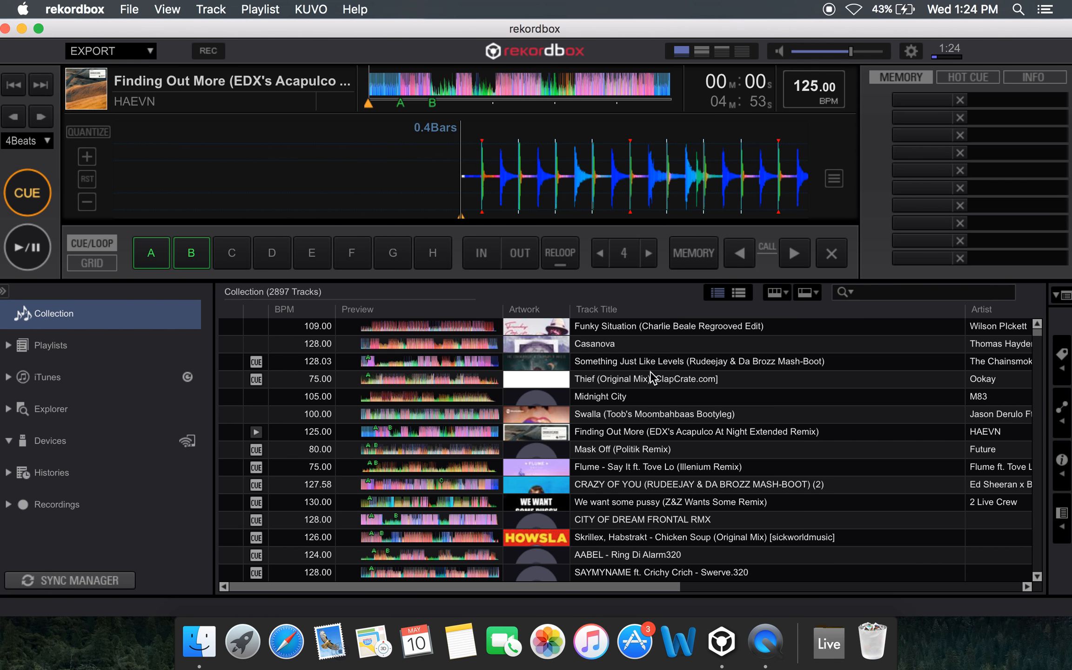
pyautogui.scroll(-15, 653, 378)
pyautogui.scroll(12, 669, 423)
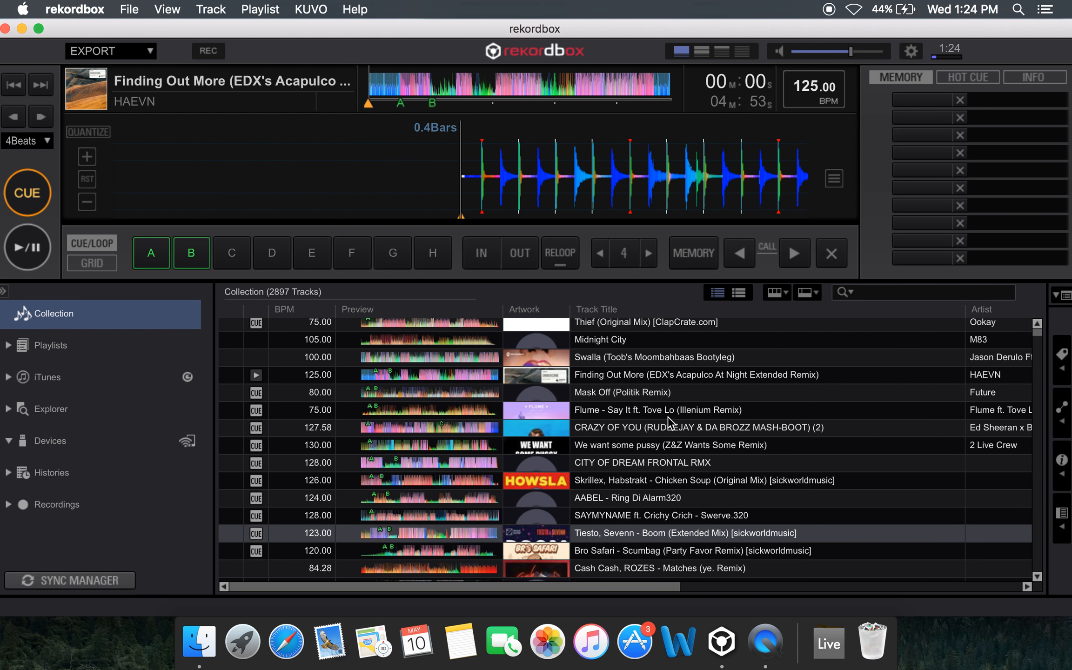
pyautogui.scroll(3, 669, 423)
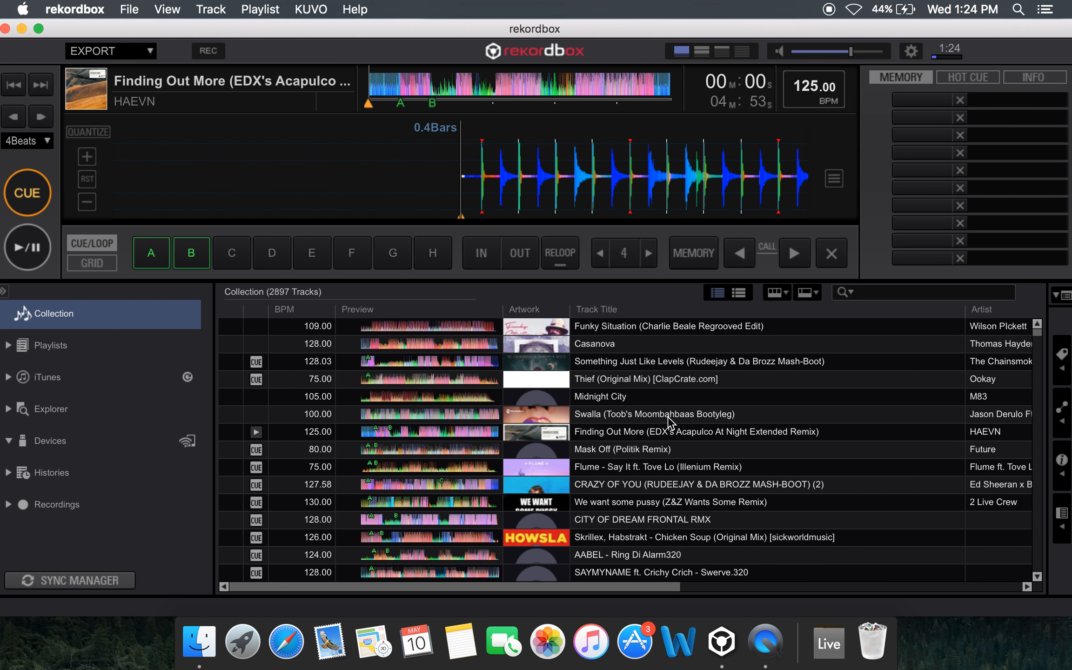
pyautogui.scroll(-5, 668, 422)
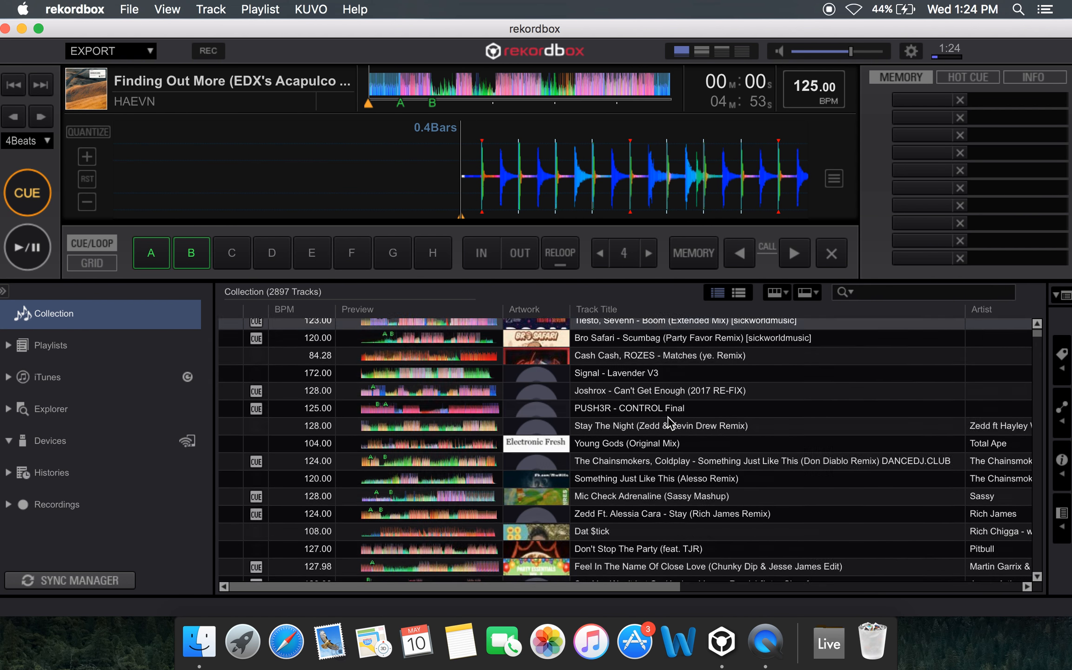
pyautogui.scroll(-2, 669, 422)
pyautogui.scroll(6, 669, 422)
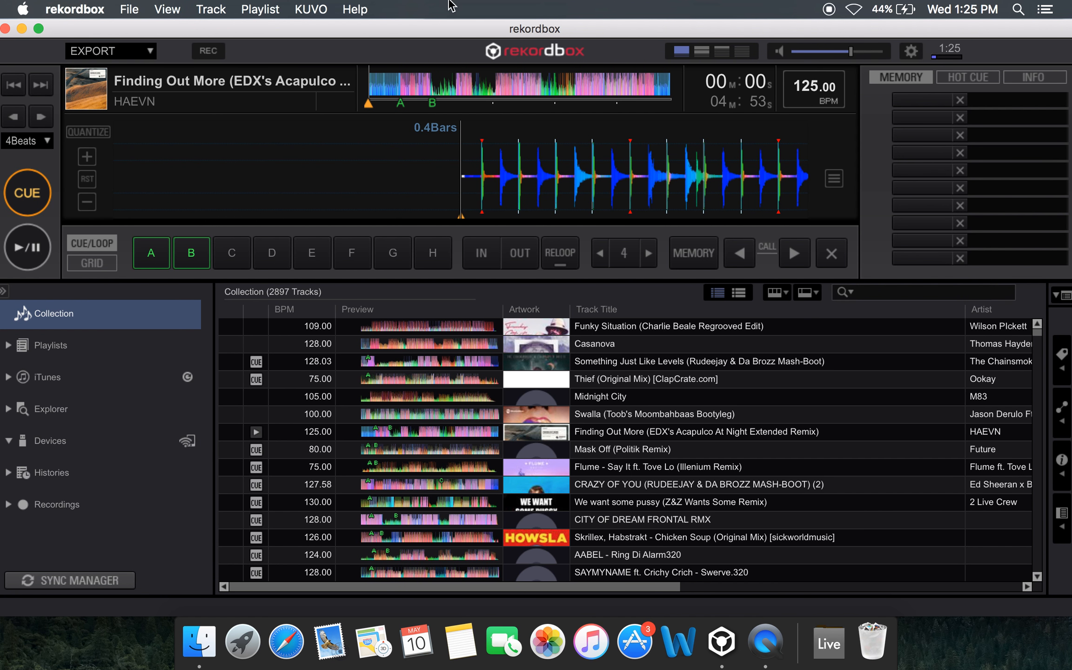
pyautogui.click(28, 198)
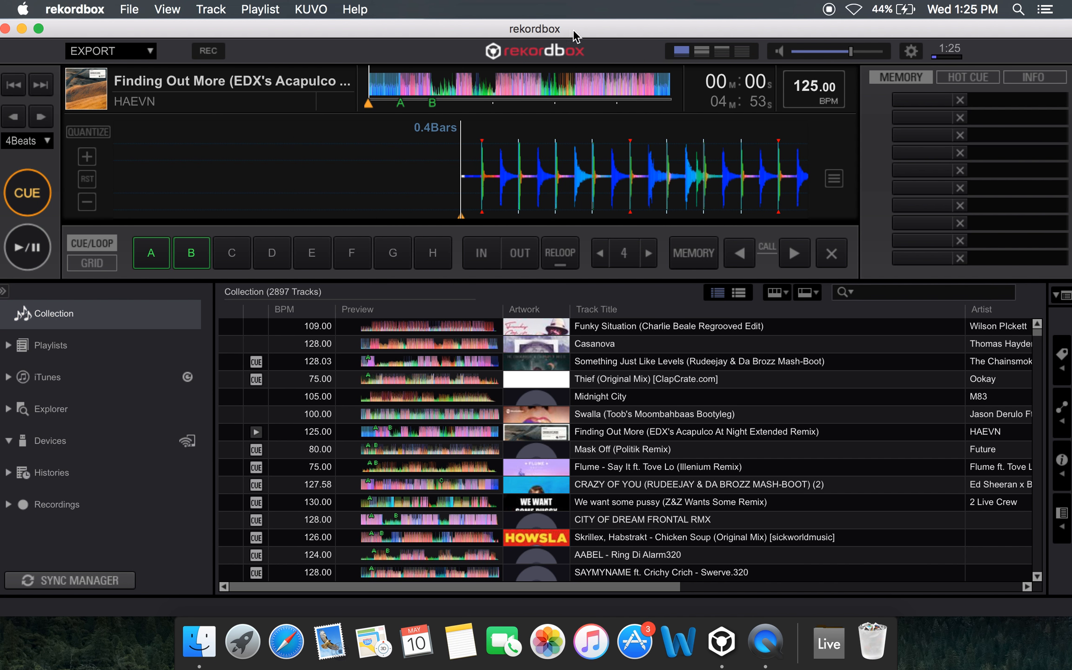